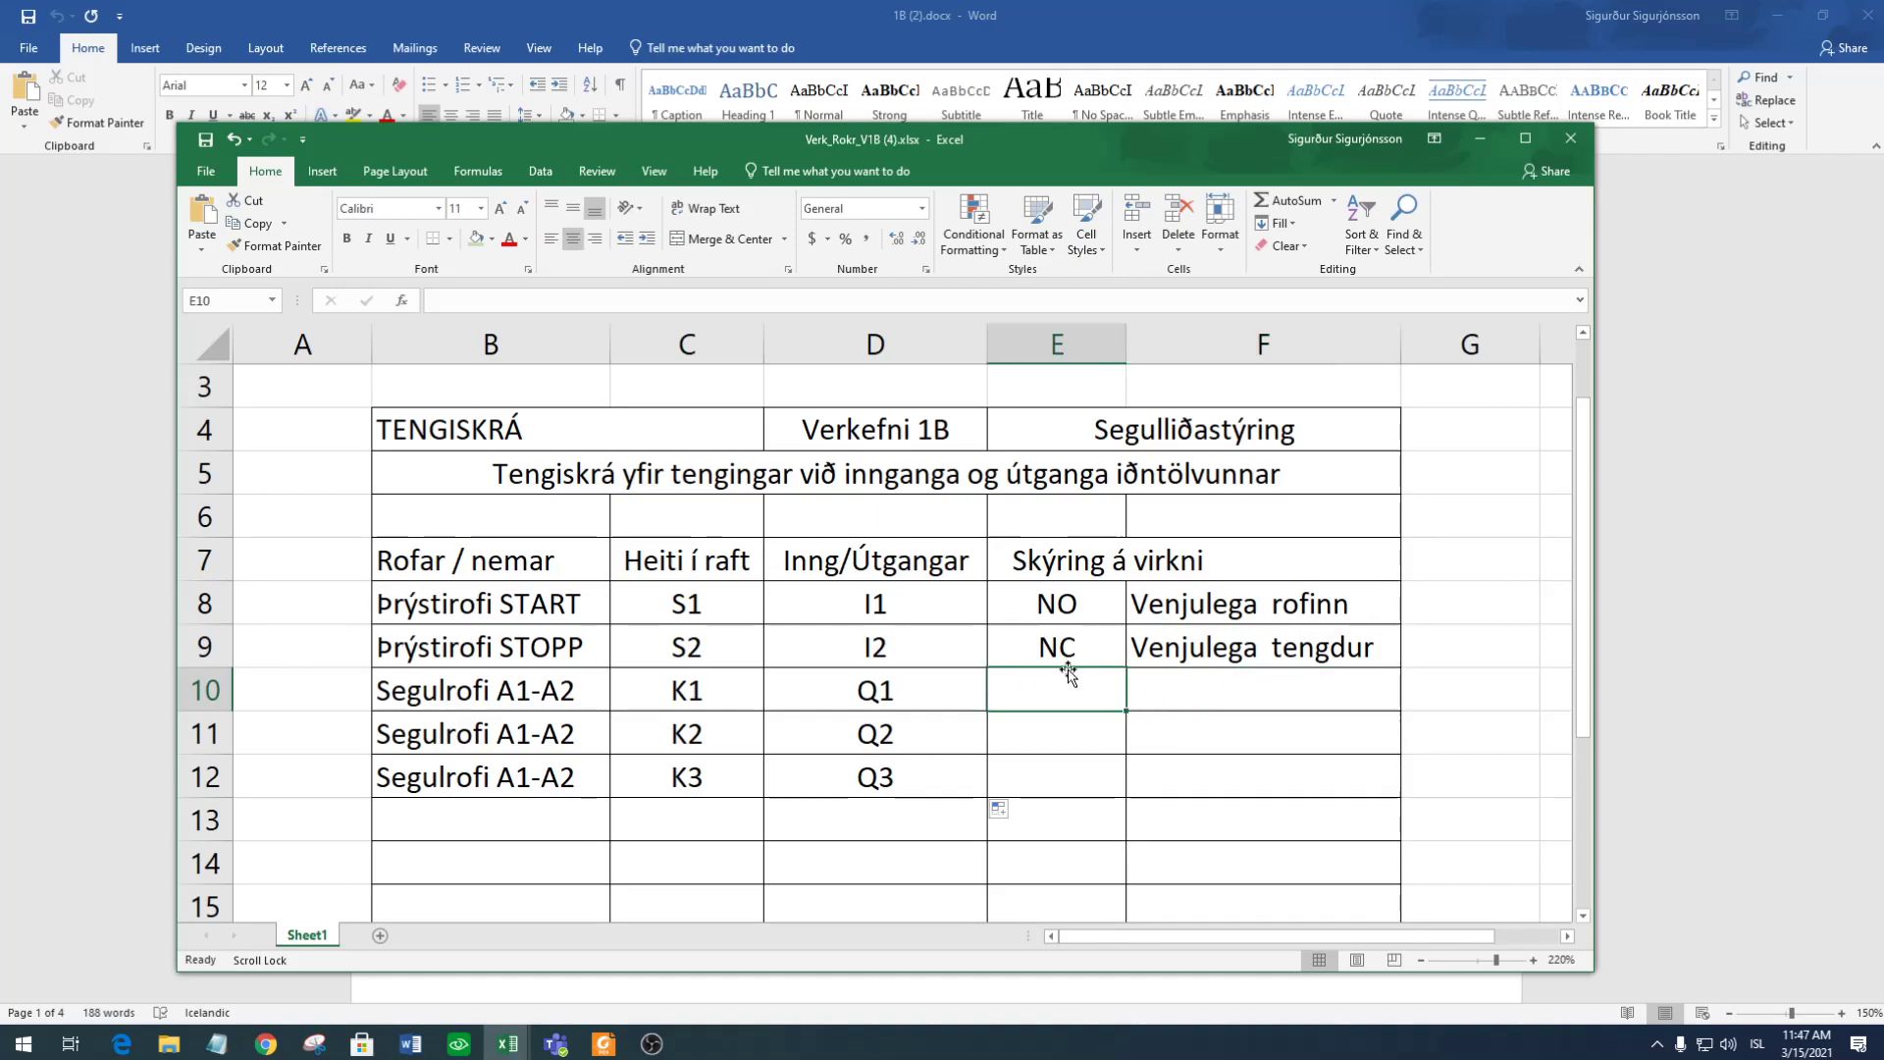
# Fill in the explanation for the K1 row with H in E10 and Höfuðrofi in F10.
pyautogui.write('H')
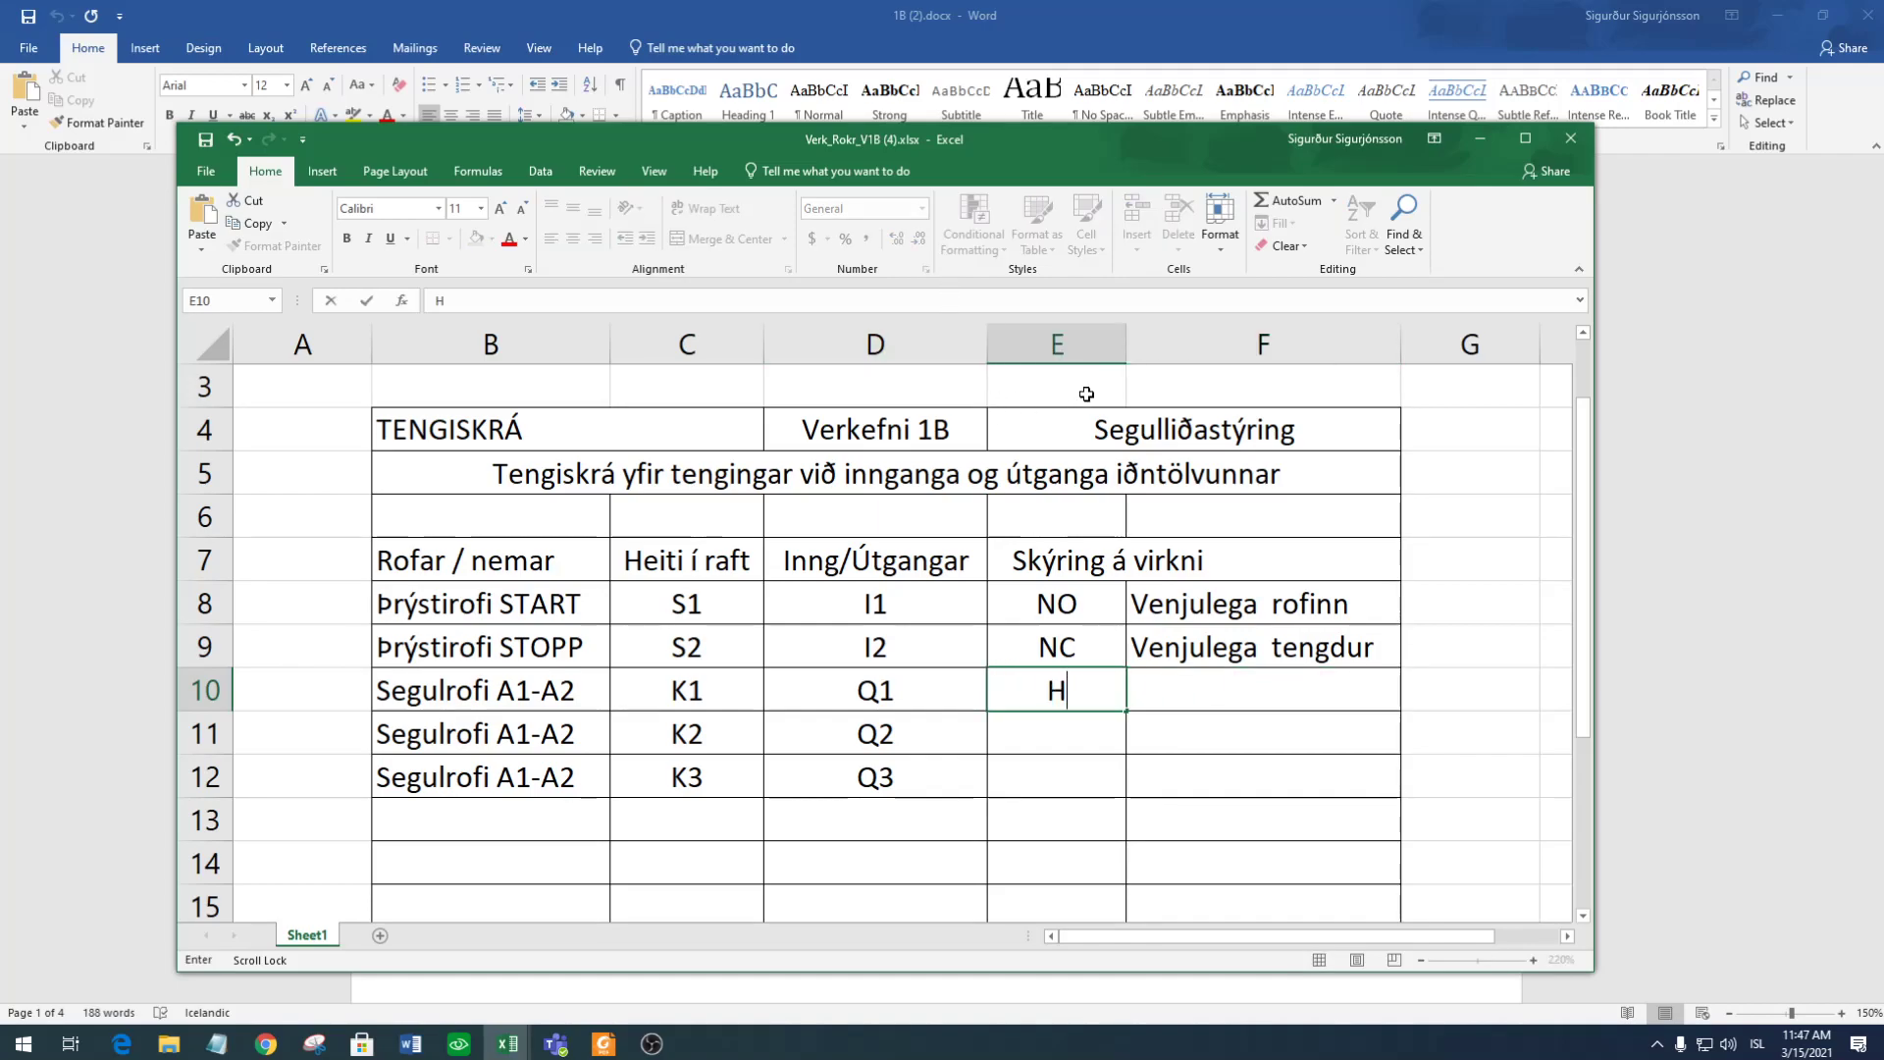
pyautogui.click(1174, 683)
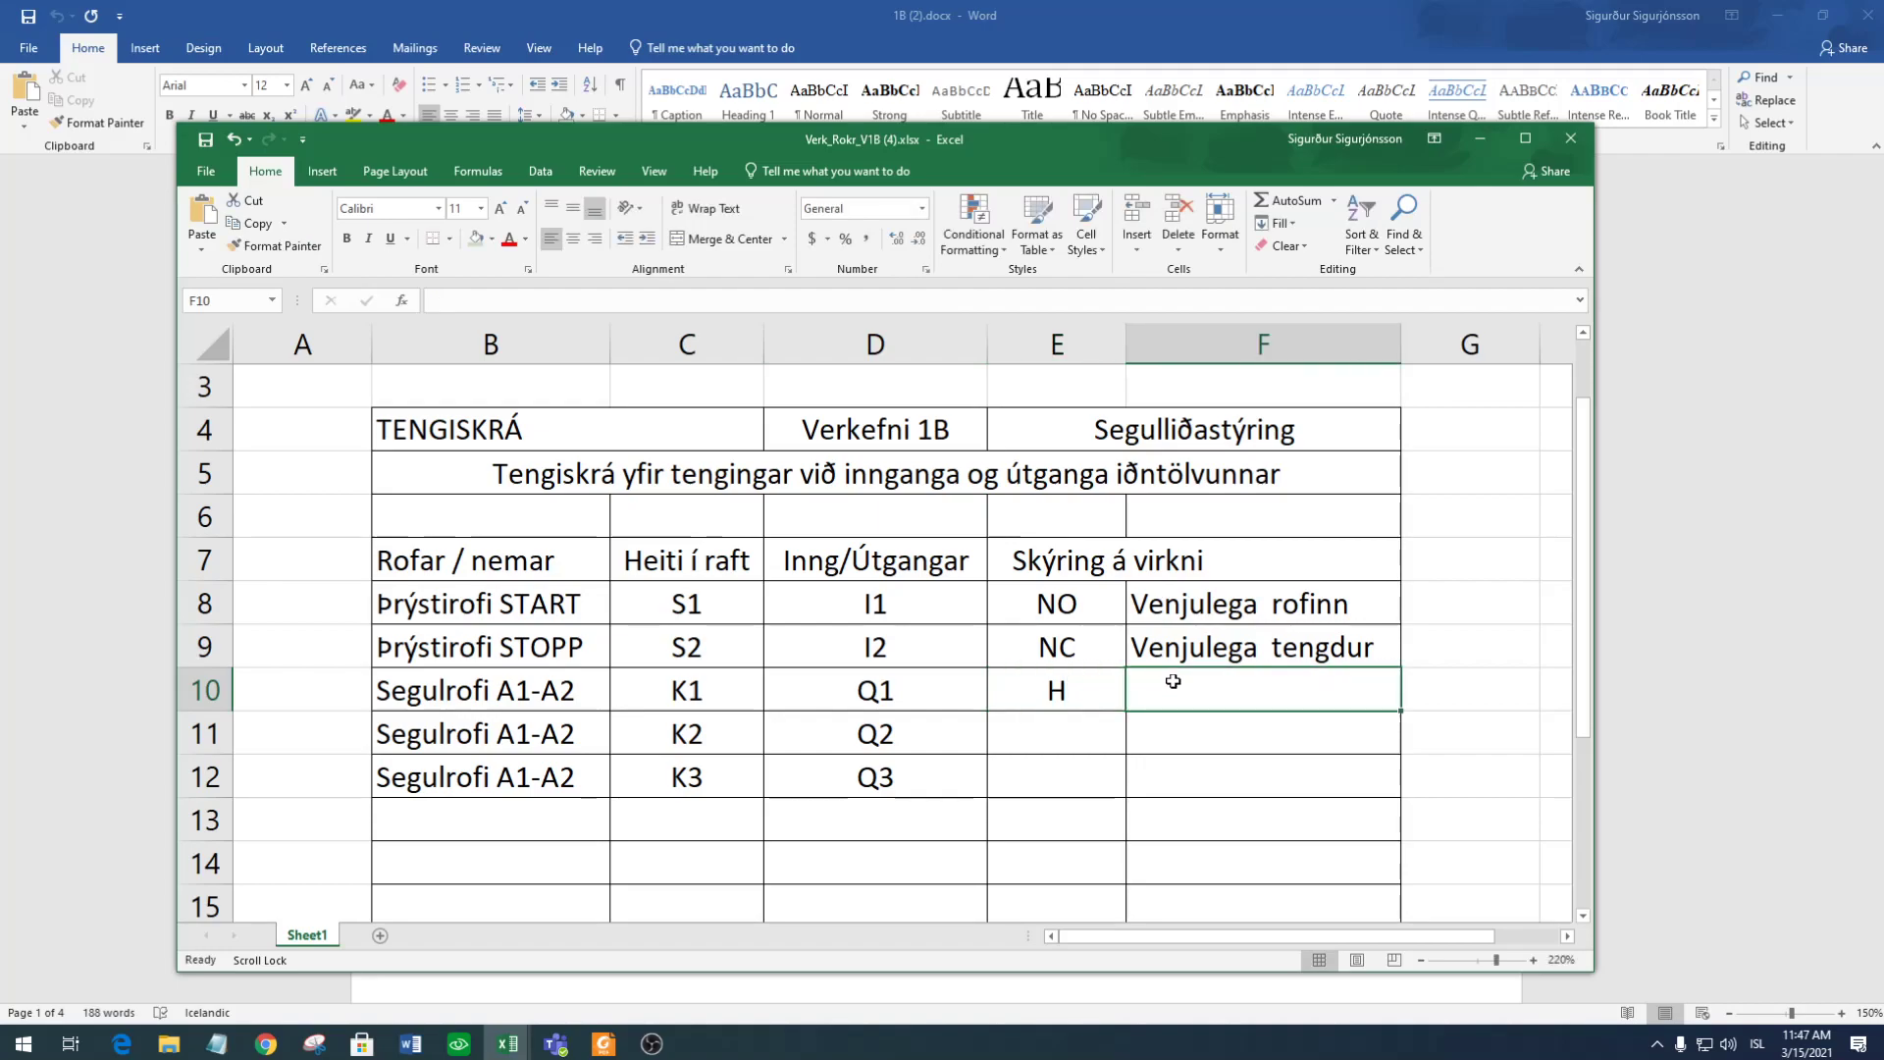
pyautogui.write('Höfu')
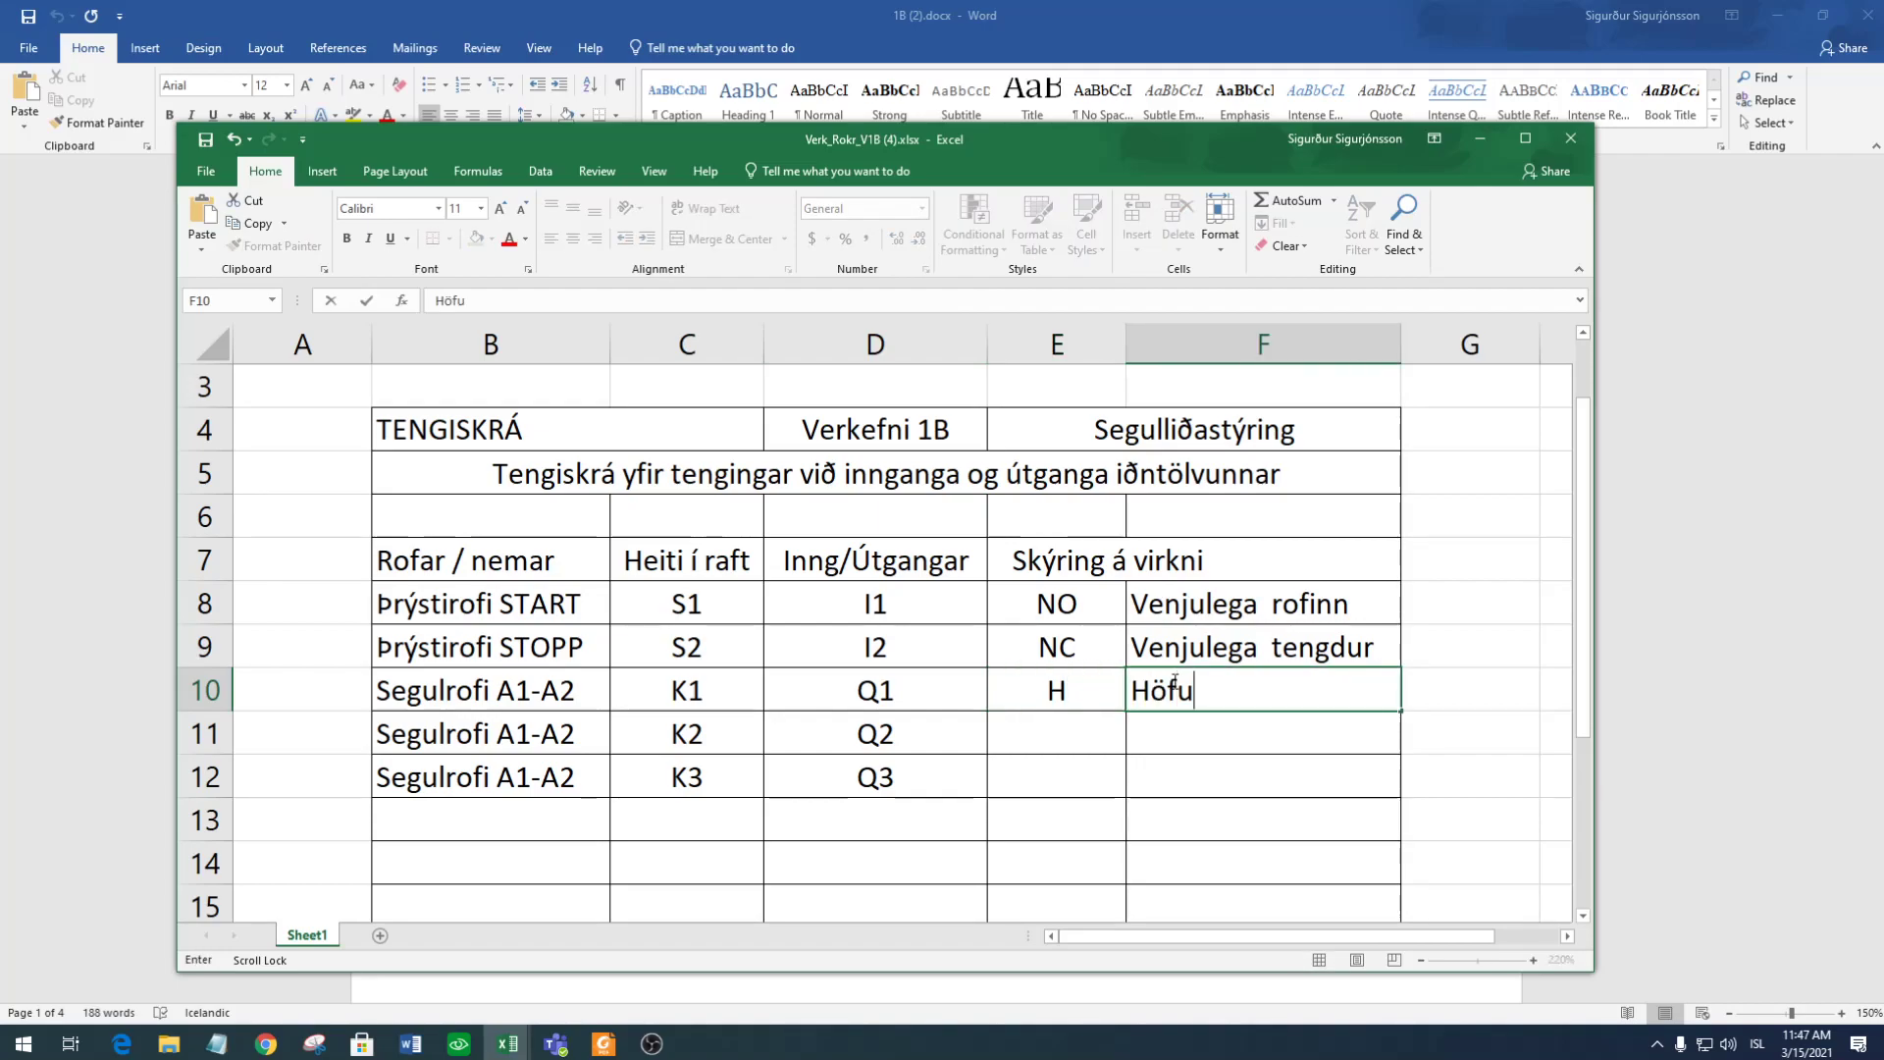
pyautogui.write('ðrofi')
pyautogui.press('Return')
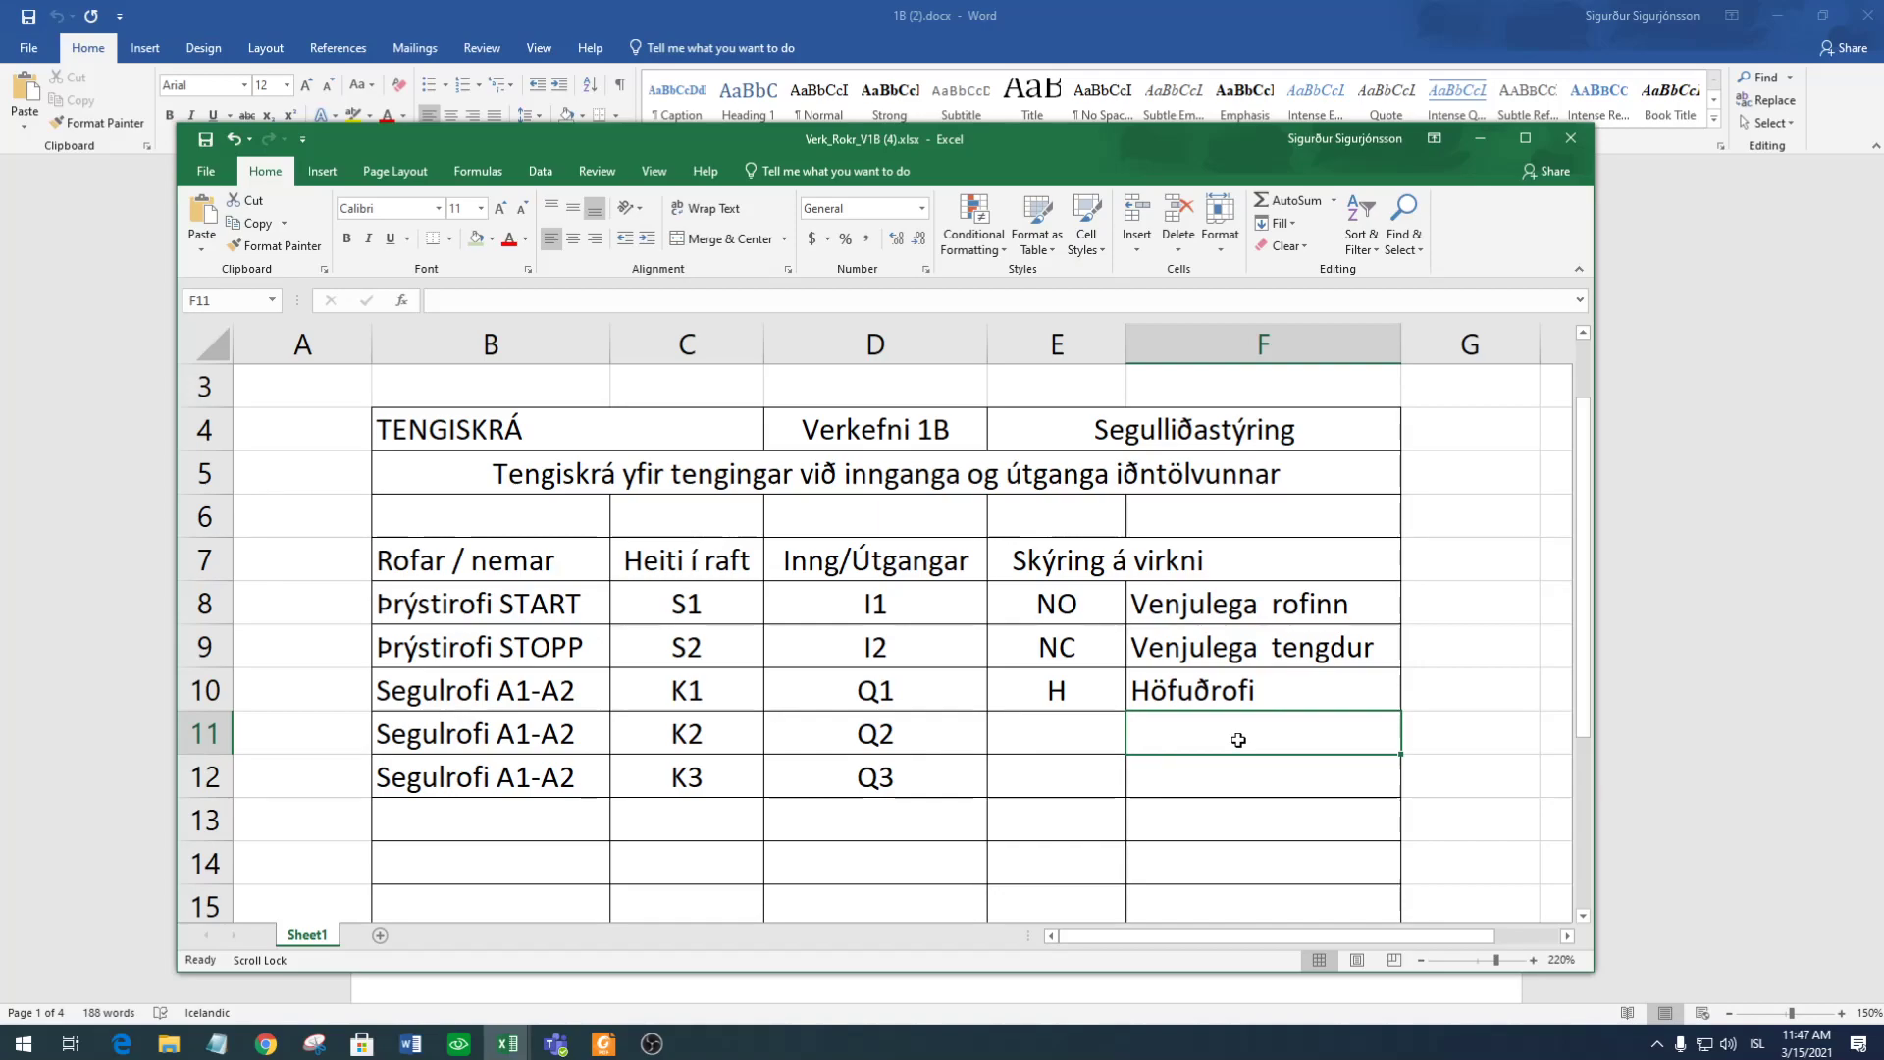
# Enter the function descriptions Stjörnutenging for K2 in F11 and Þríhyrningstenging for K3 in F12.
pyautogui.write('S')
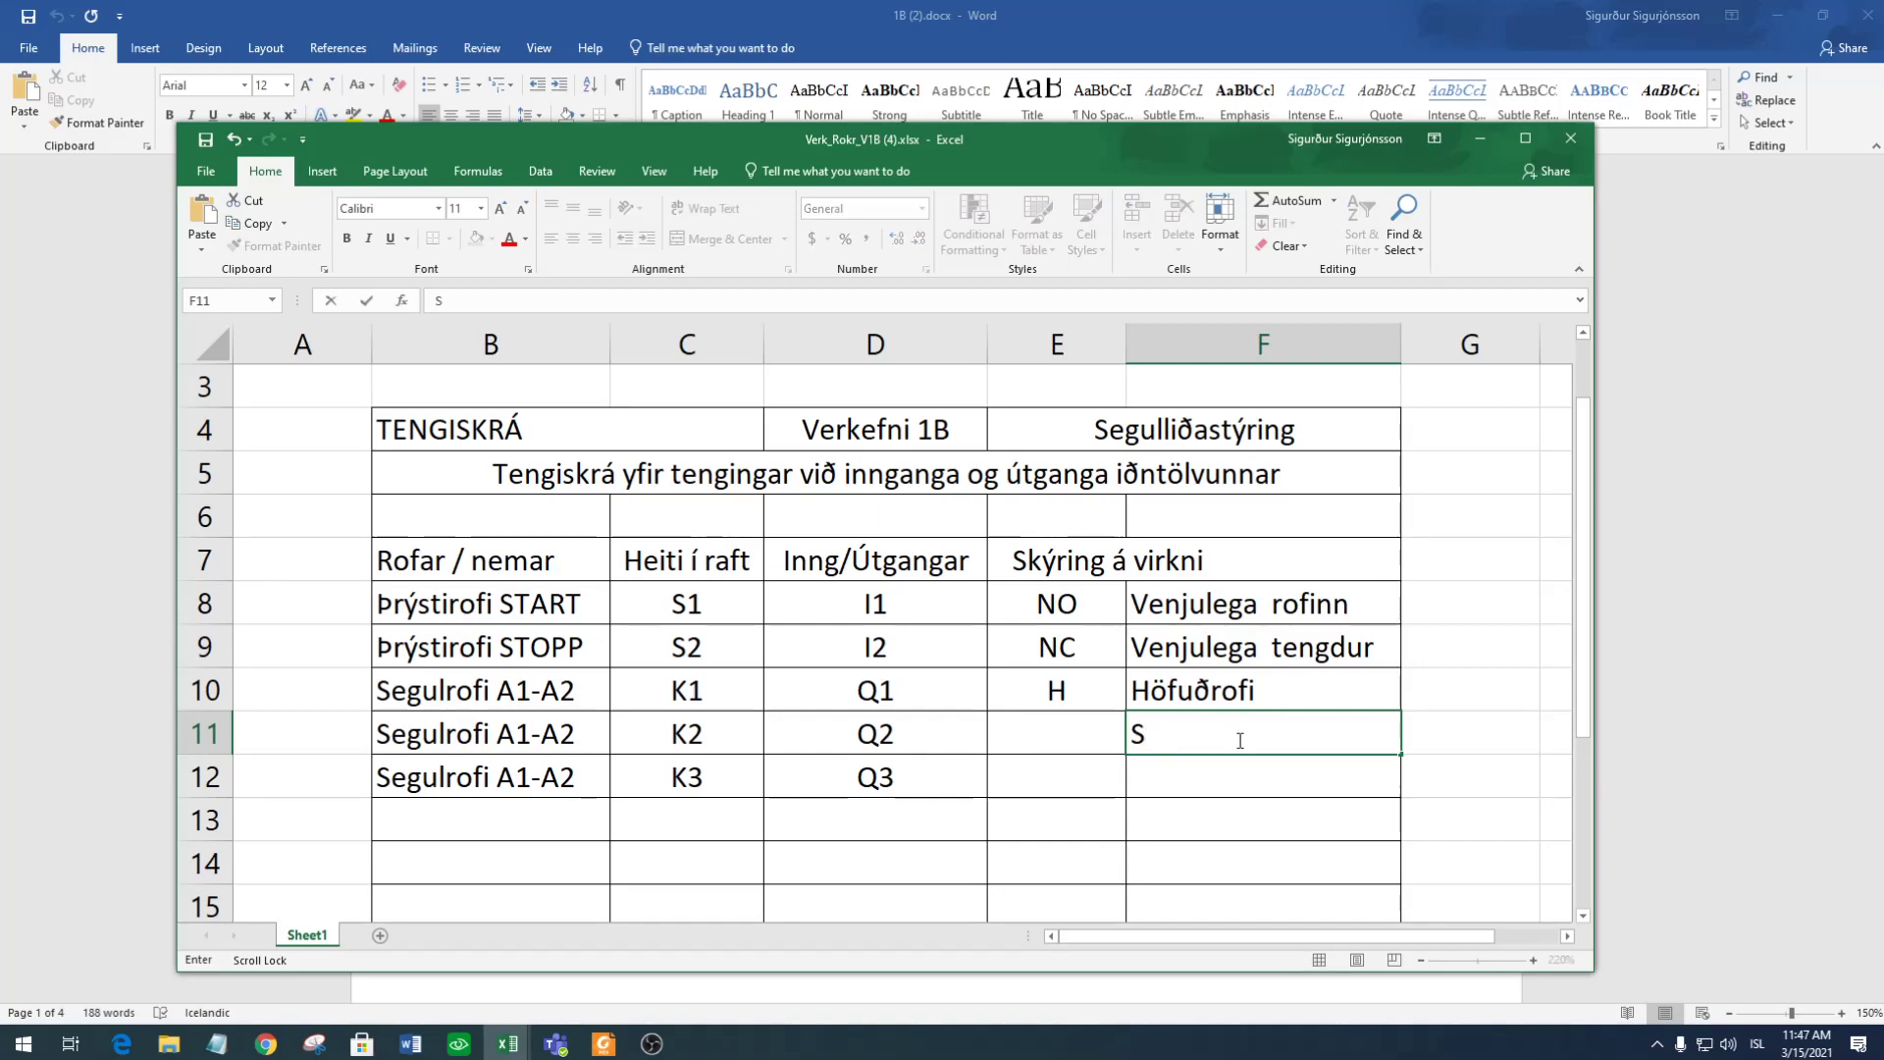
pyautogui.write('tjörnute')
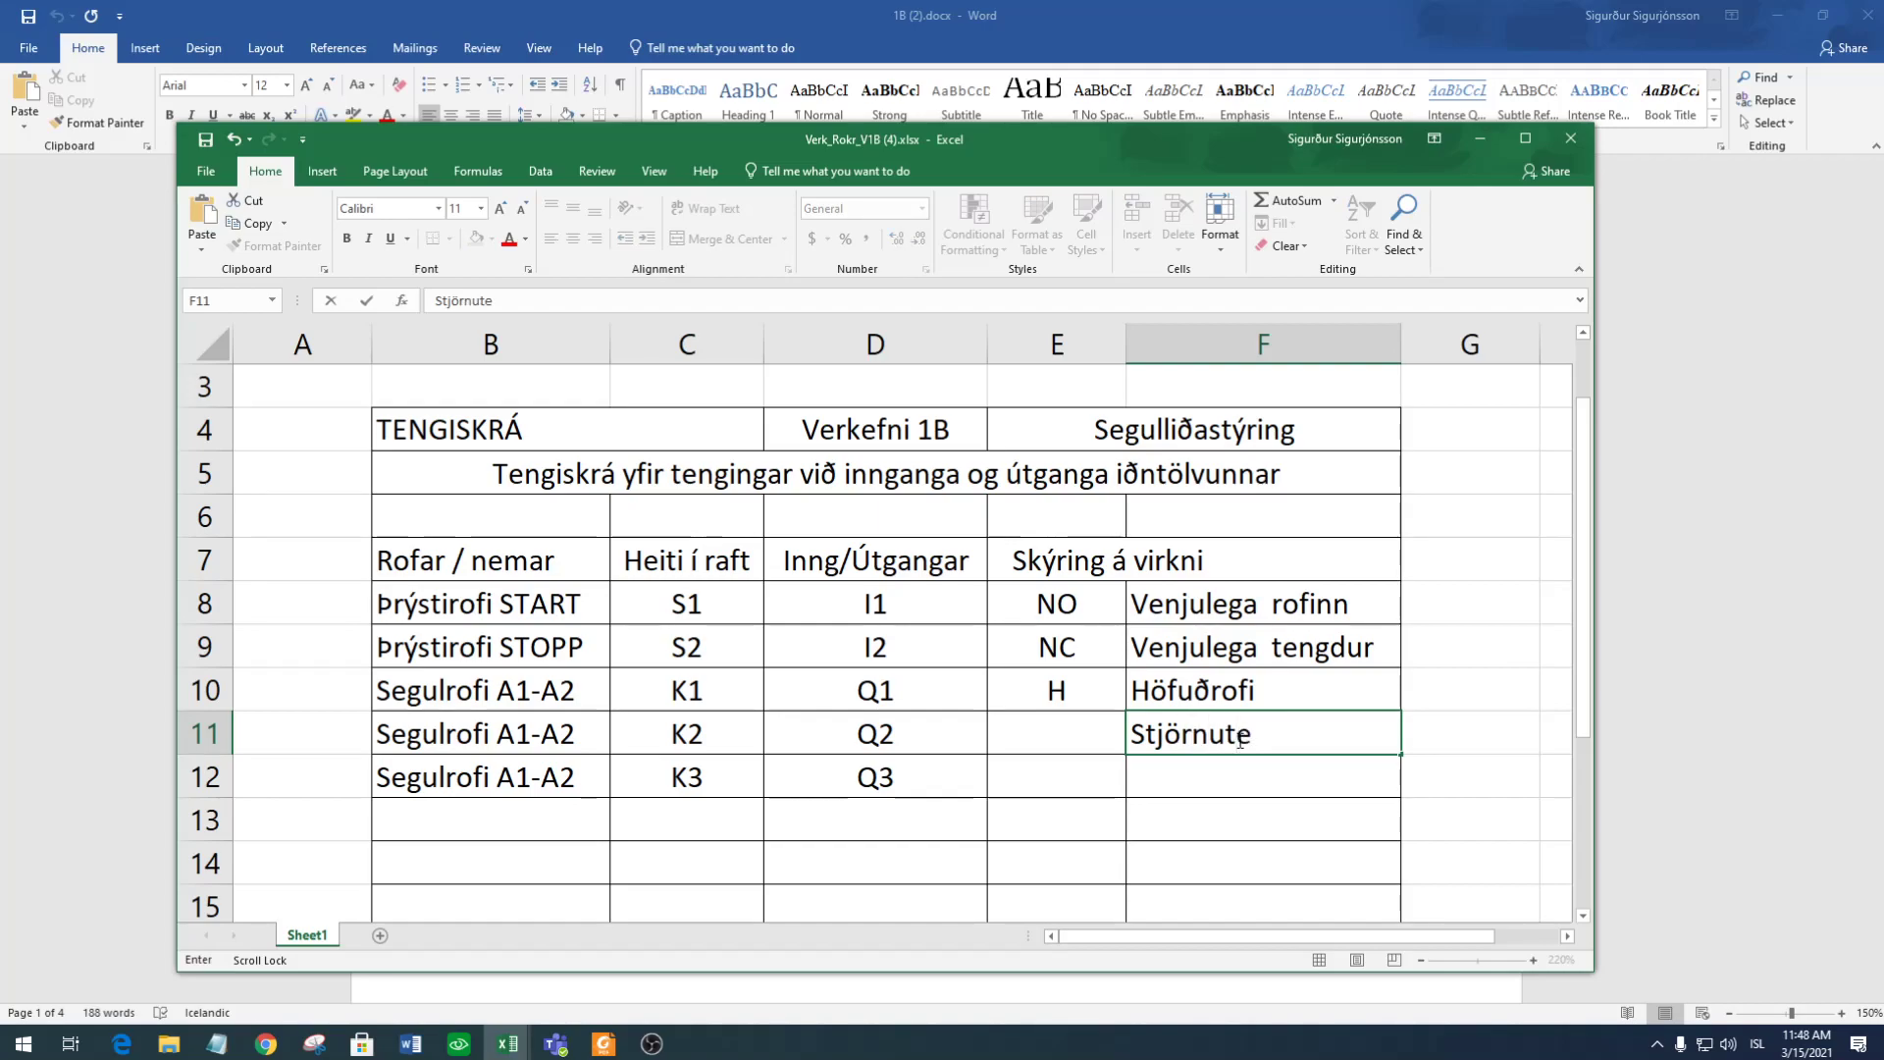
pyautogui.write('nging')
pyautogui.press('Return')
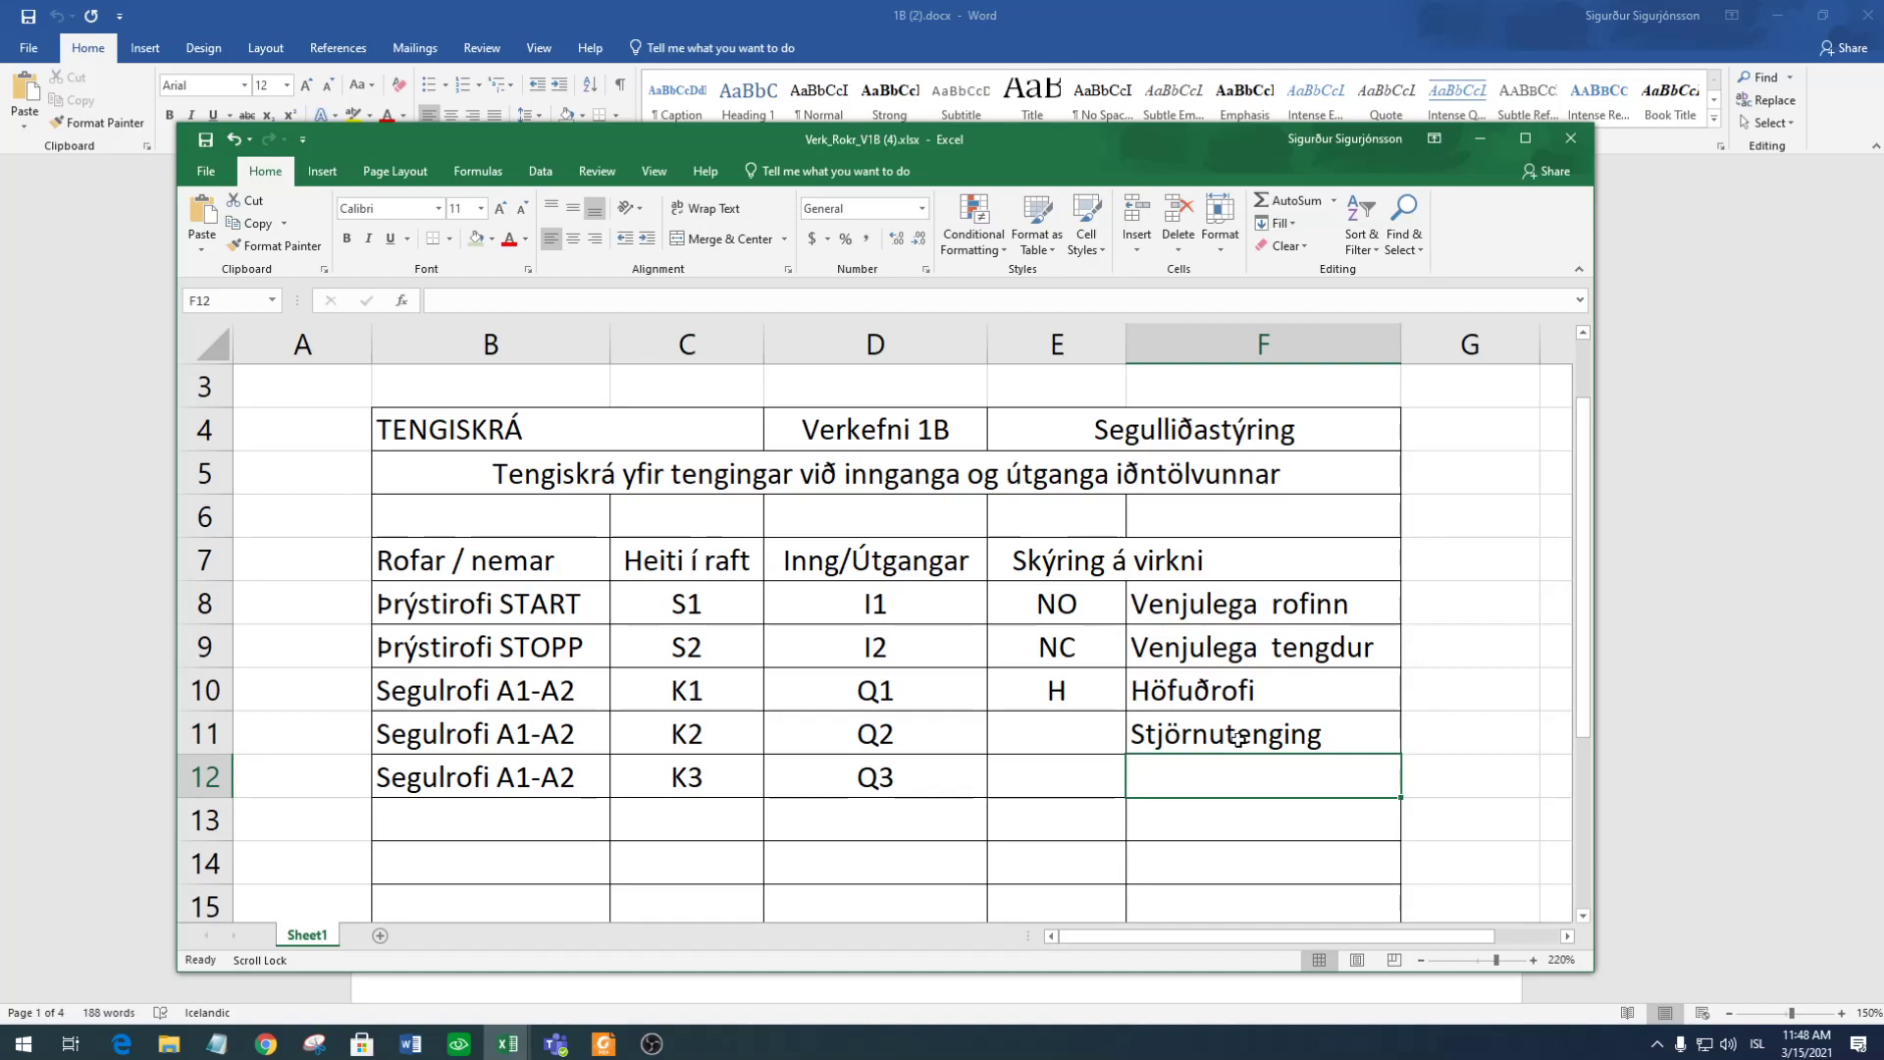
pyautogui.write('Þr')
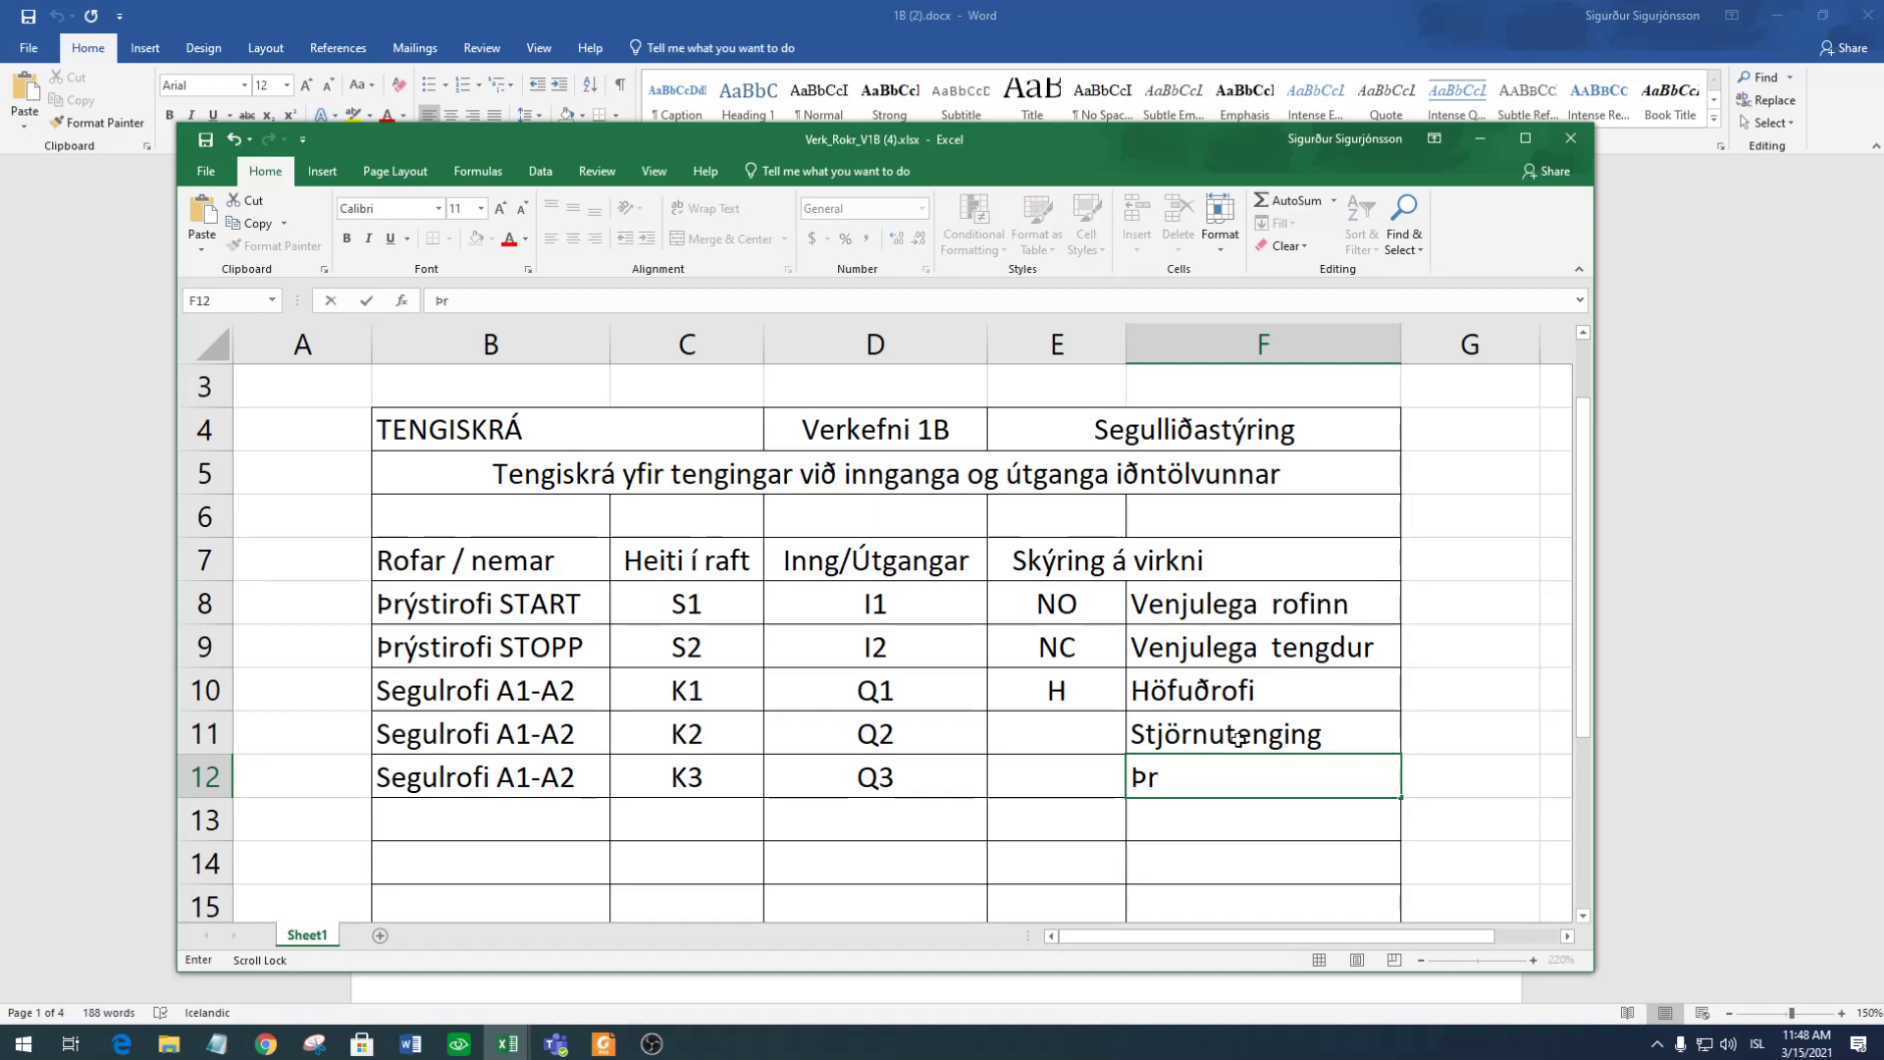
pyautogui.write('íhyrningsteng')
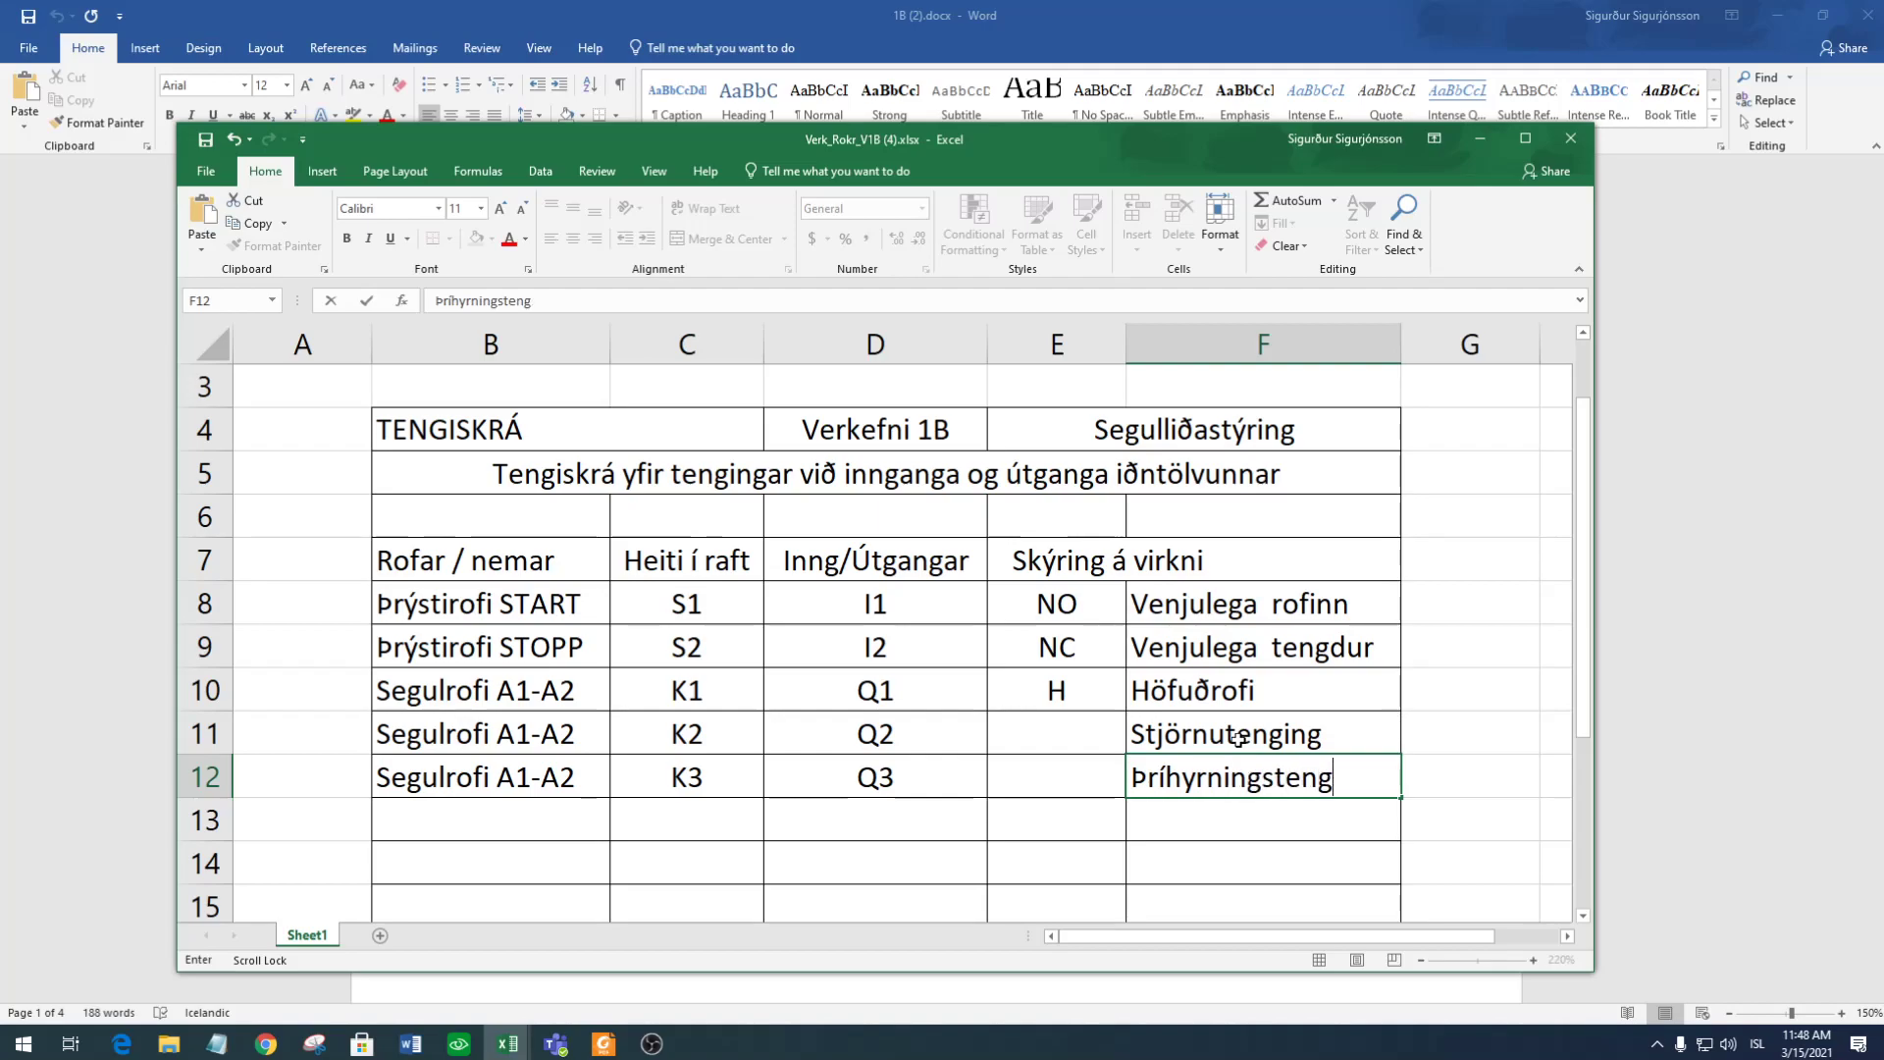
pyautogui.write('ing')
pyautogui.press('Return')
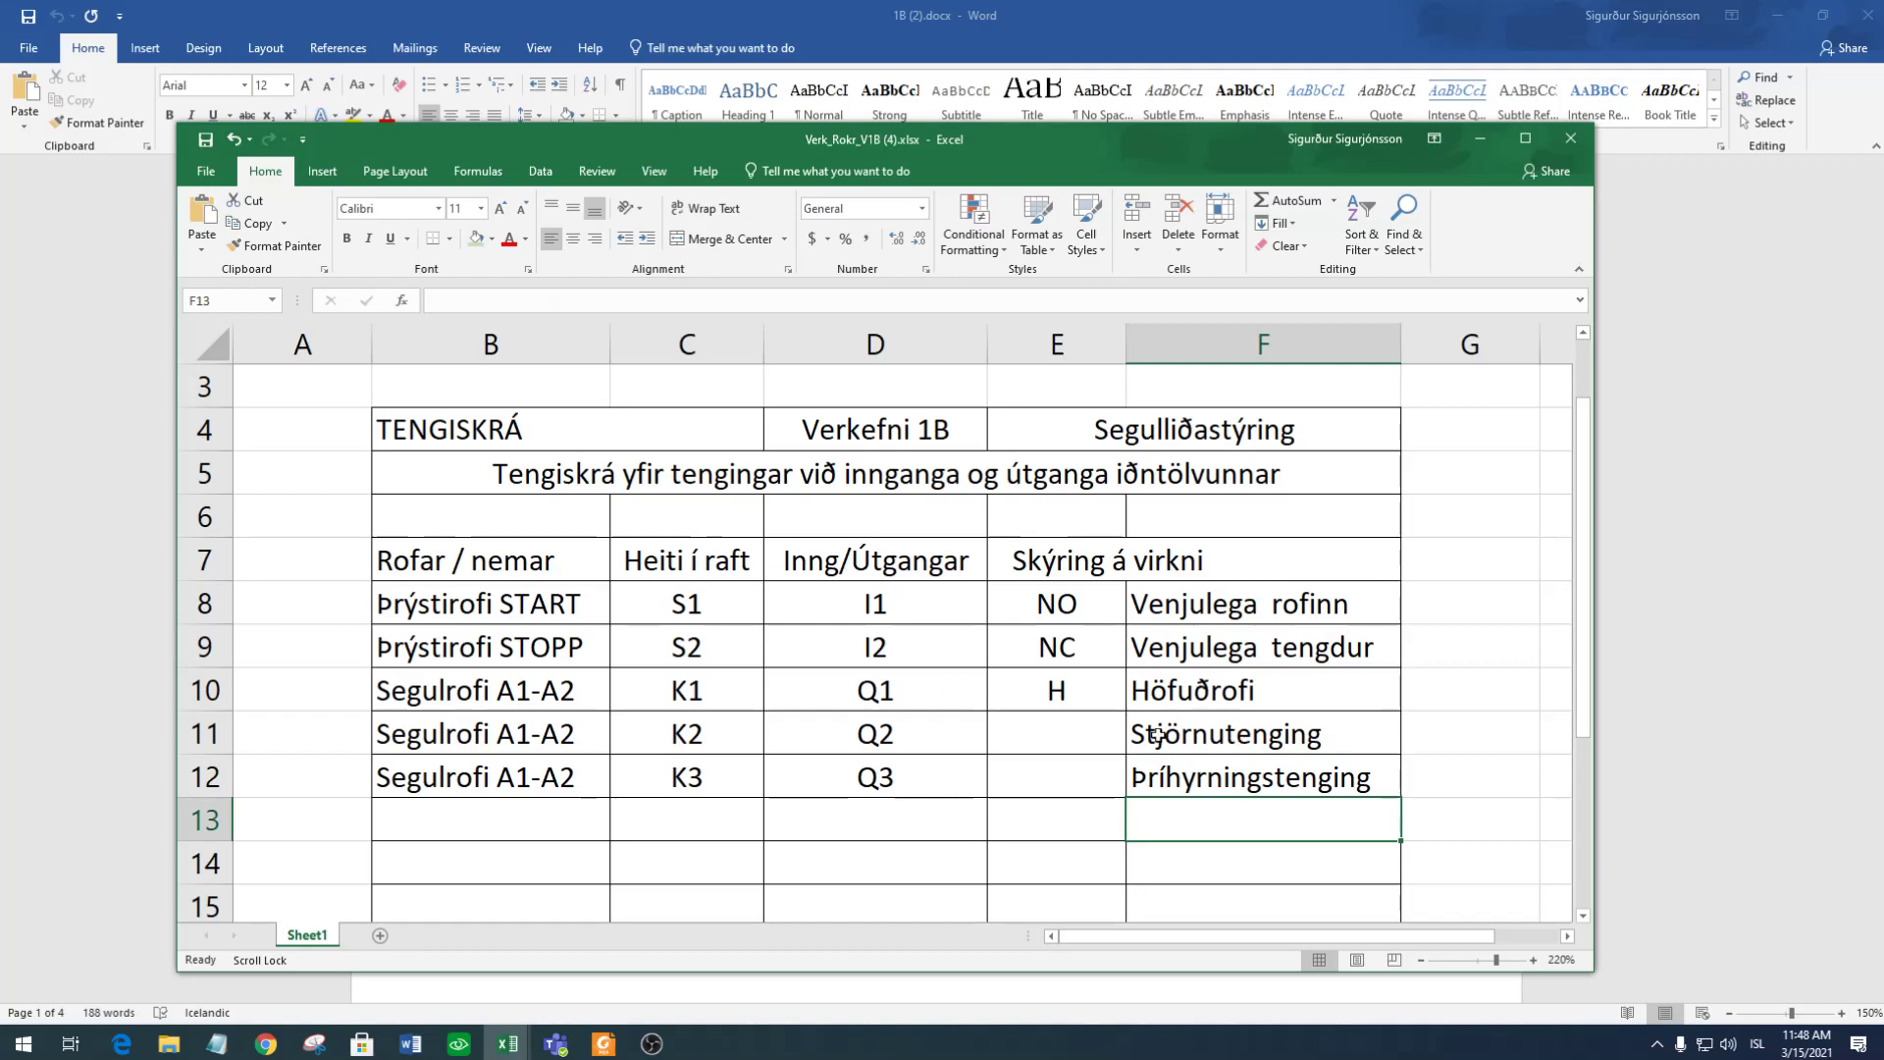
# Enter the function codes Y for K2 in E11 and D for K3 in E12.
pyautogui.click(1066, 735)
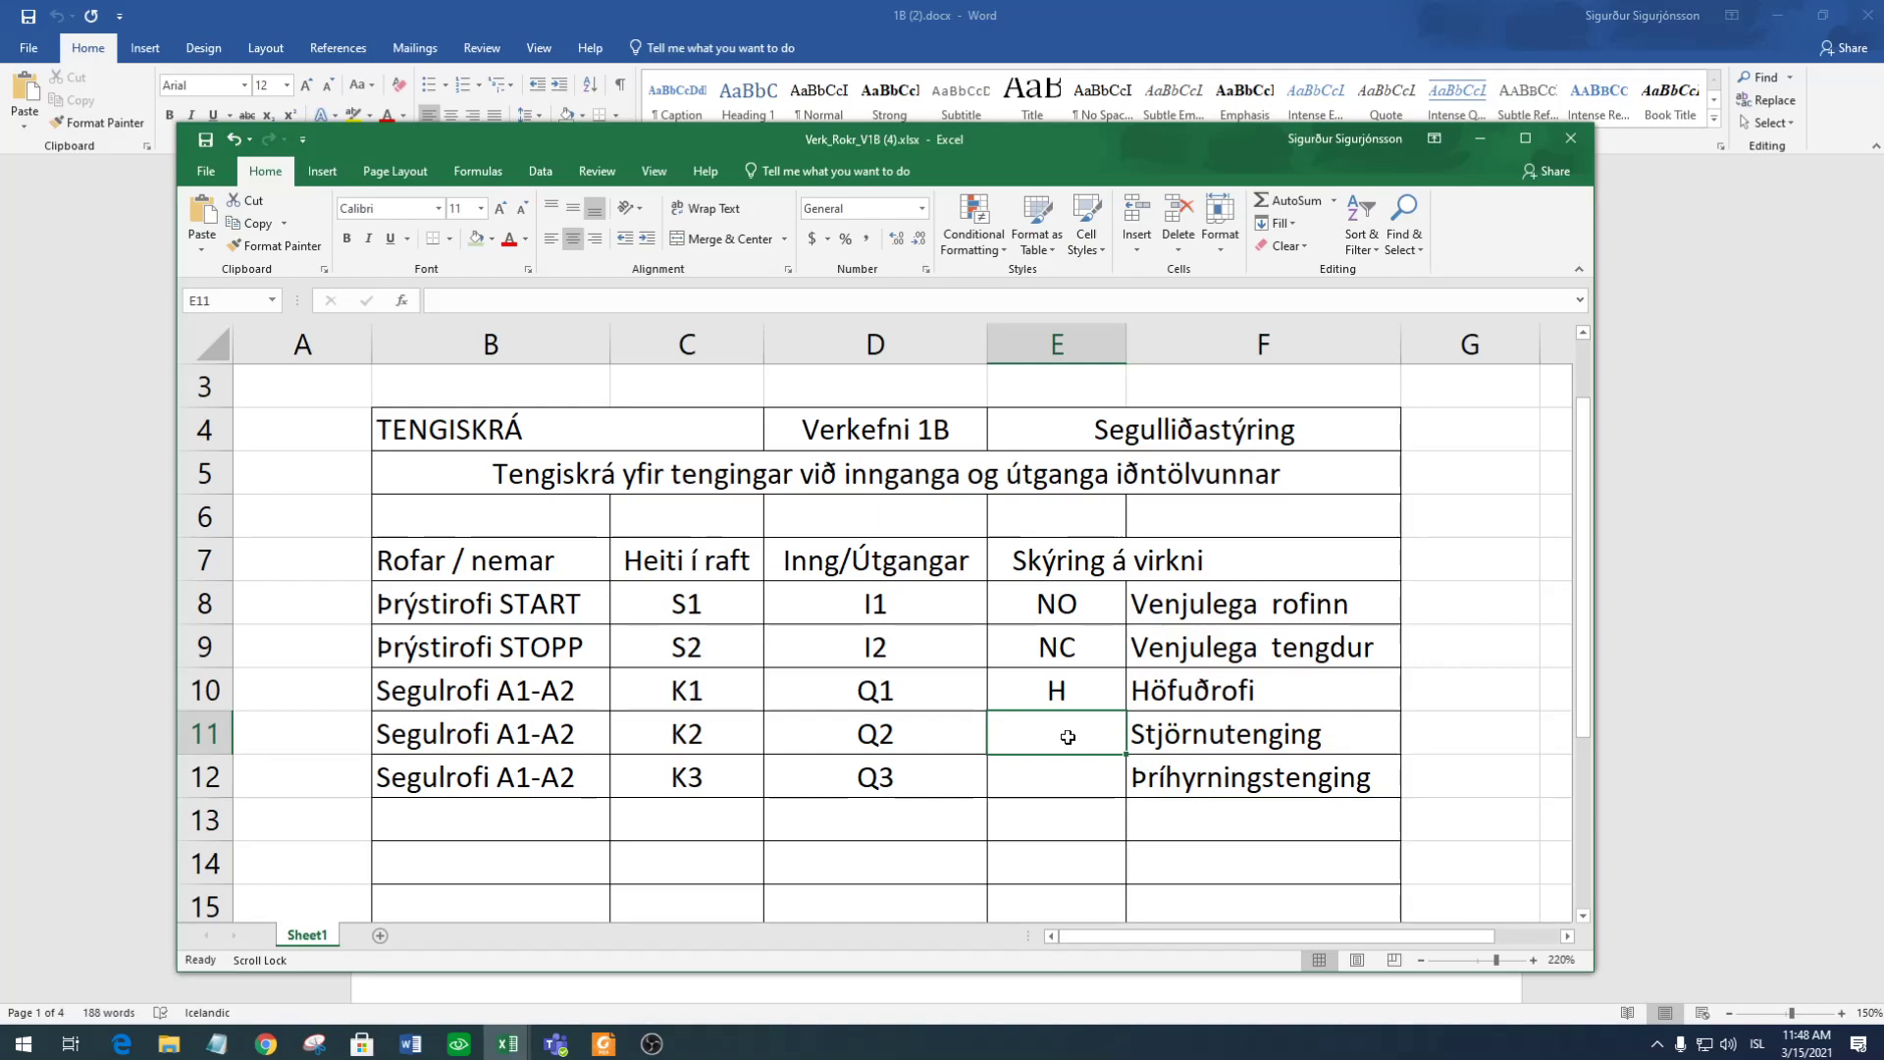
pyautogui.write('Y')
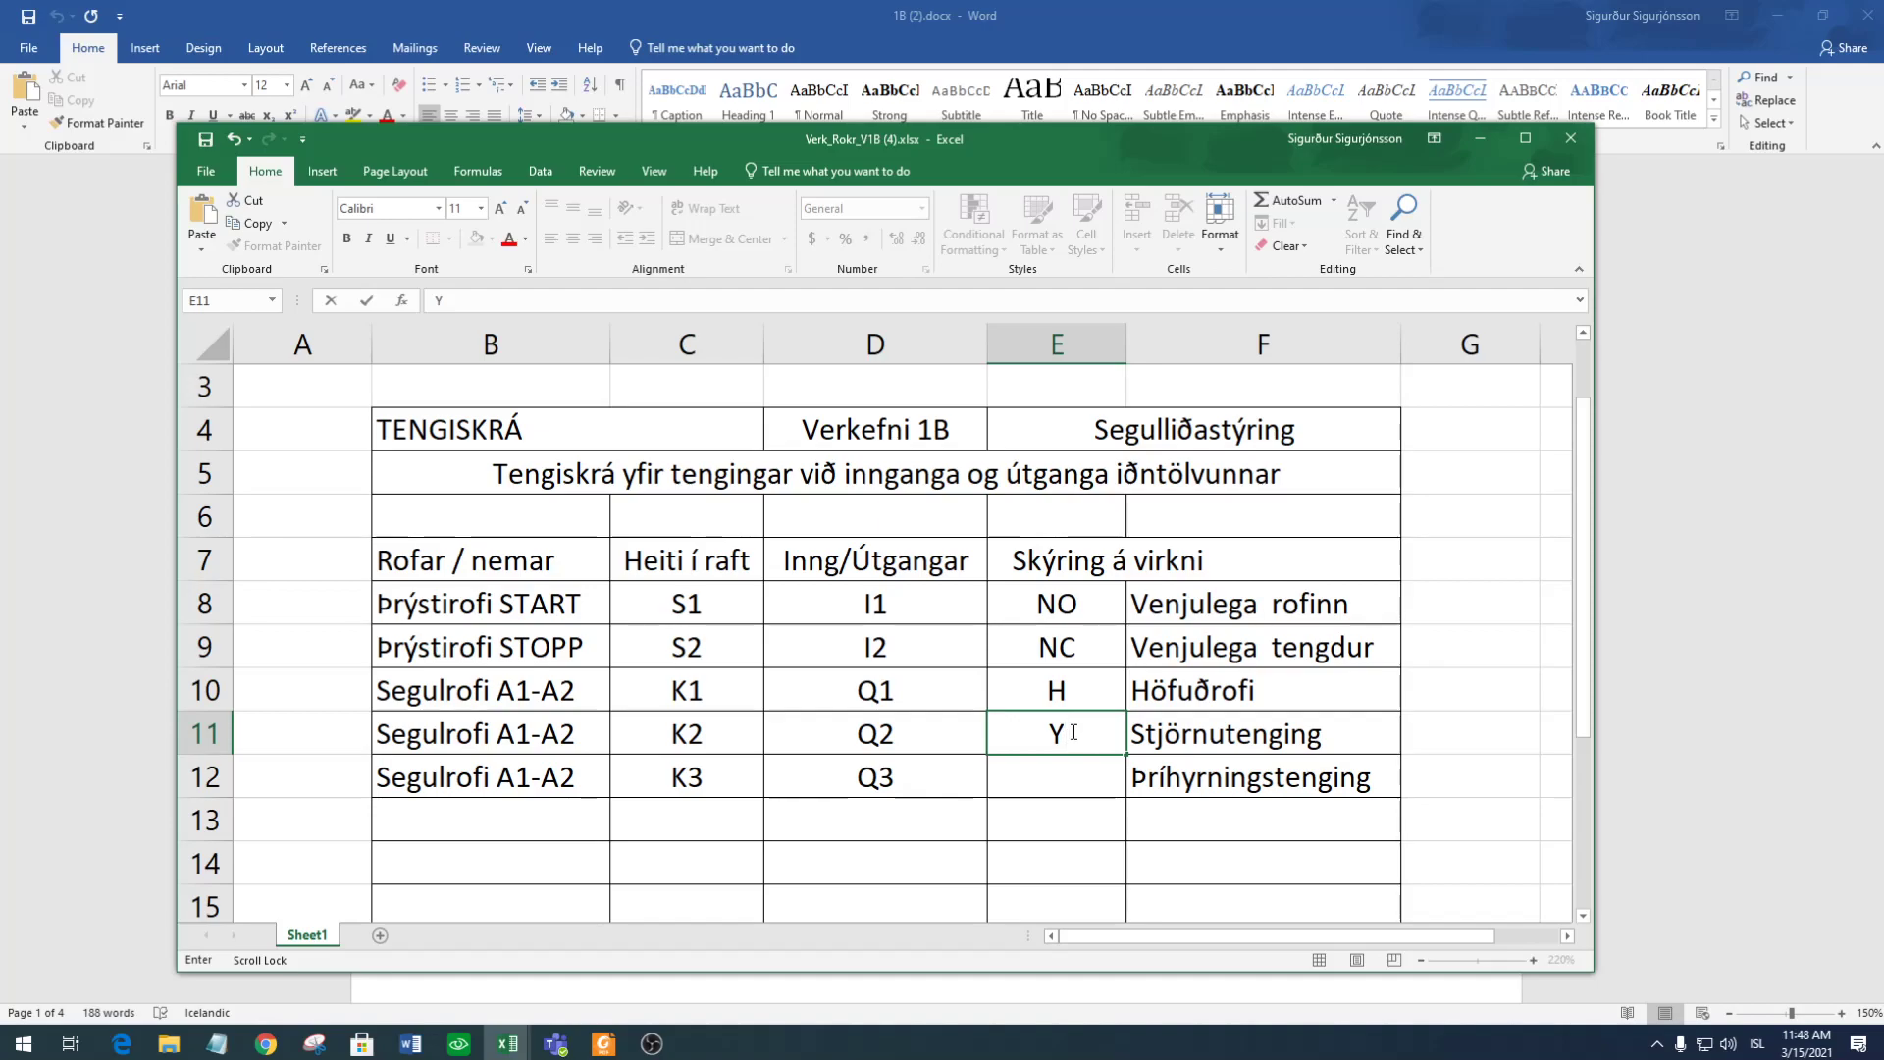
pyautogui.click(1052, 780)
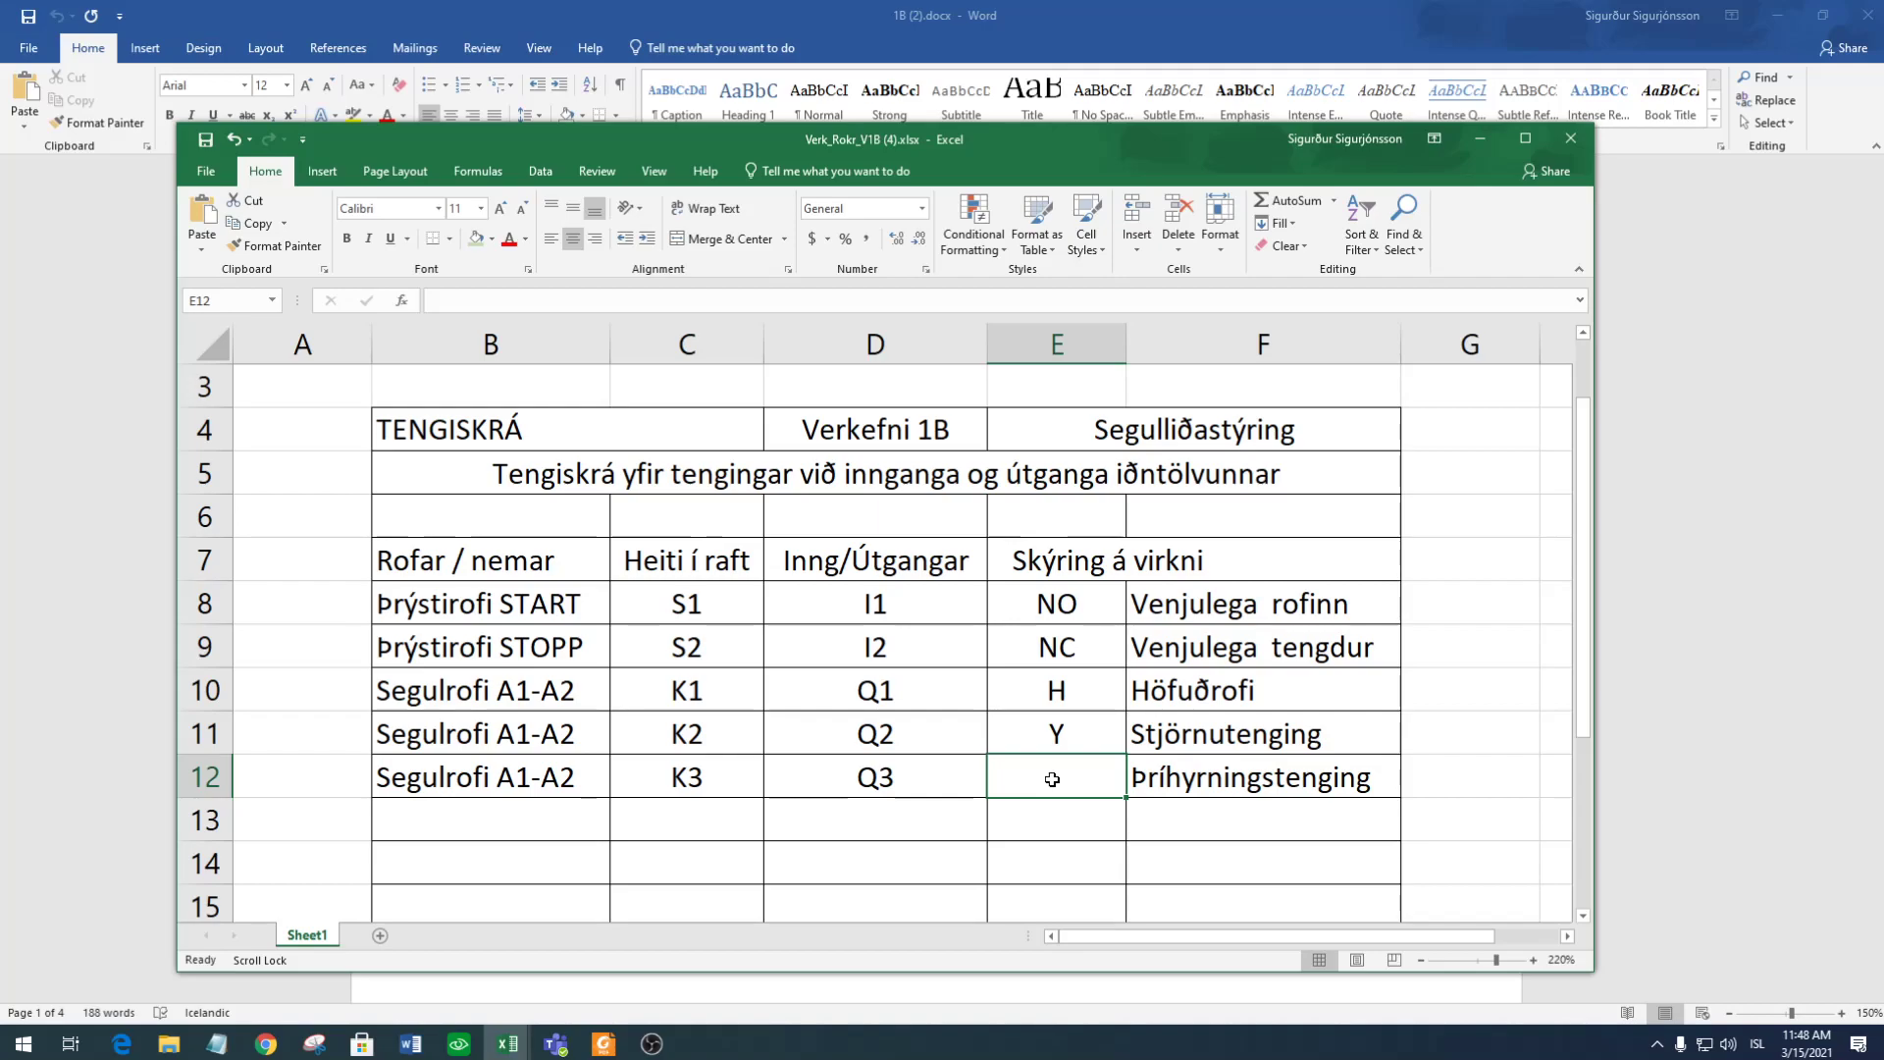
pyautogui.write('D')
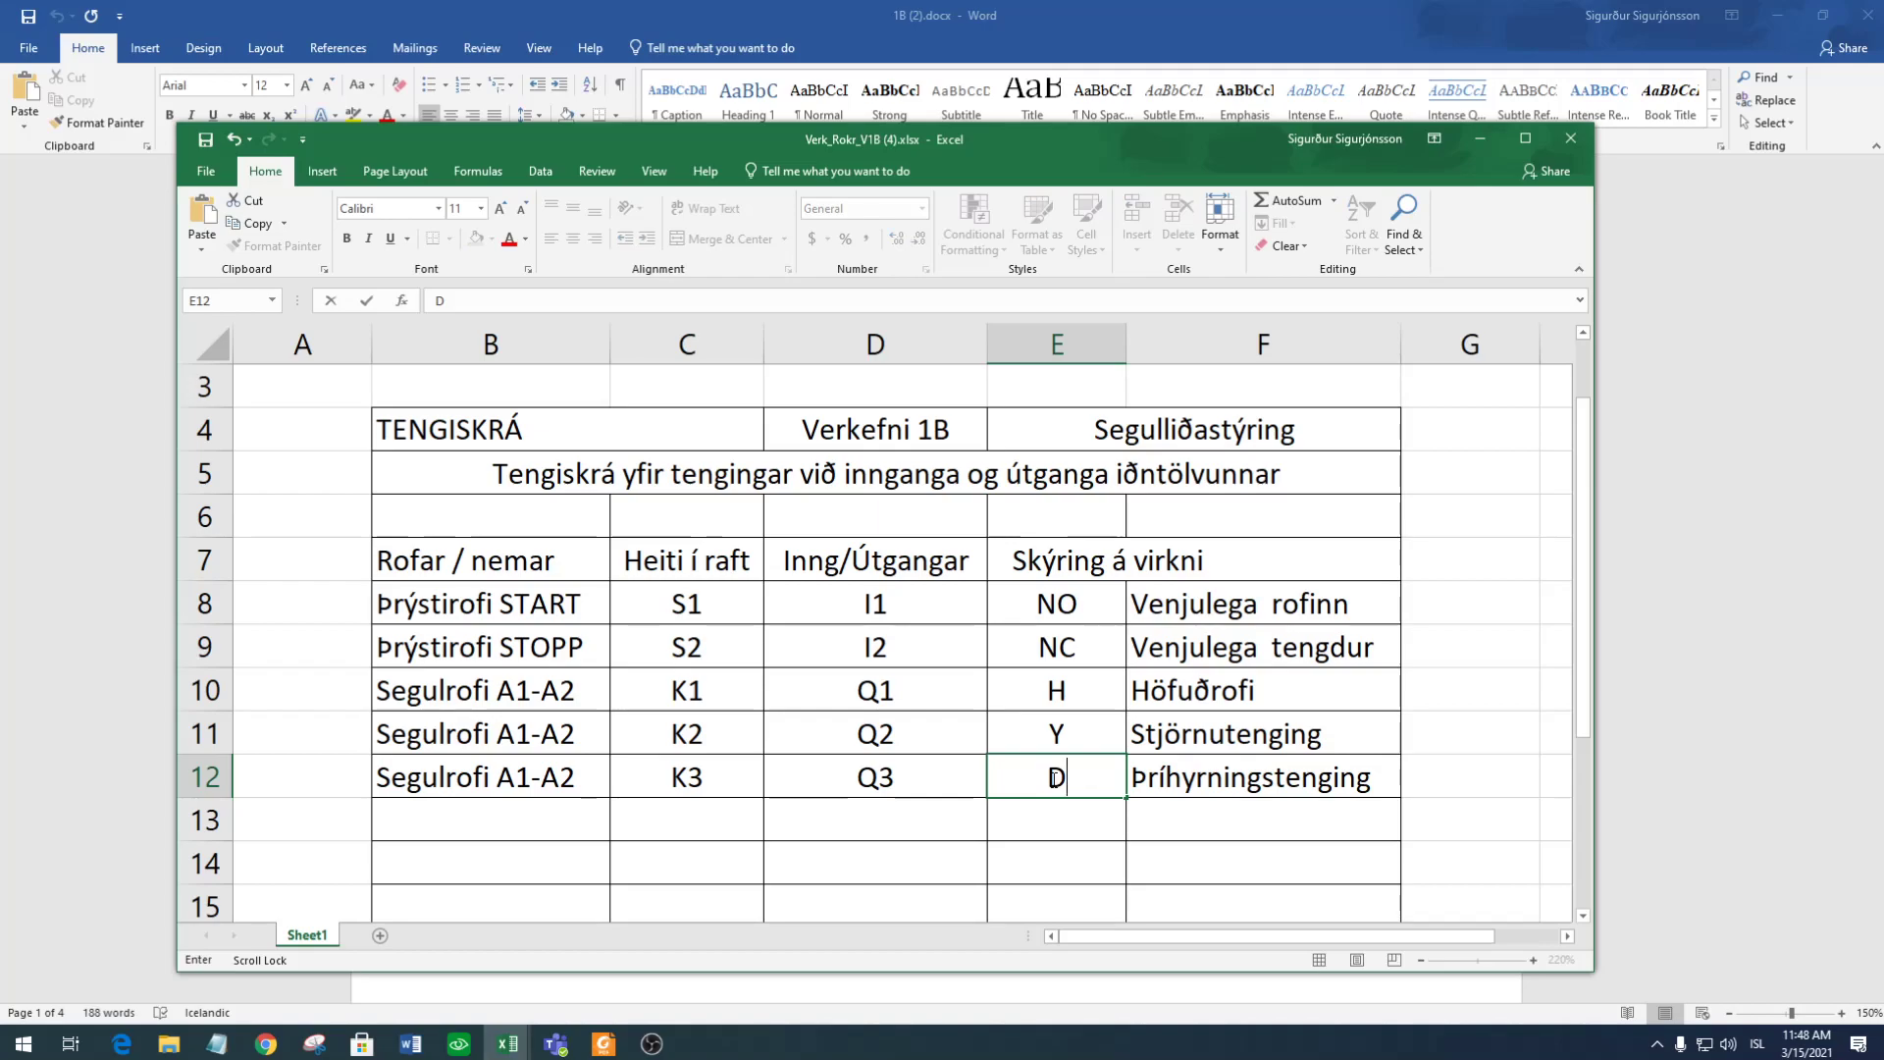
pyautogui.press('Return')
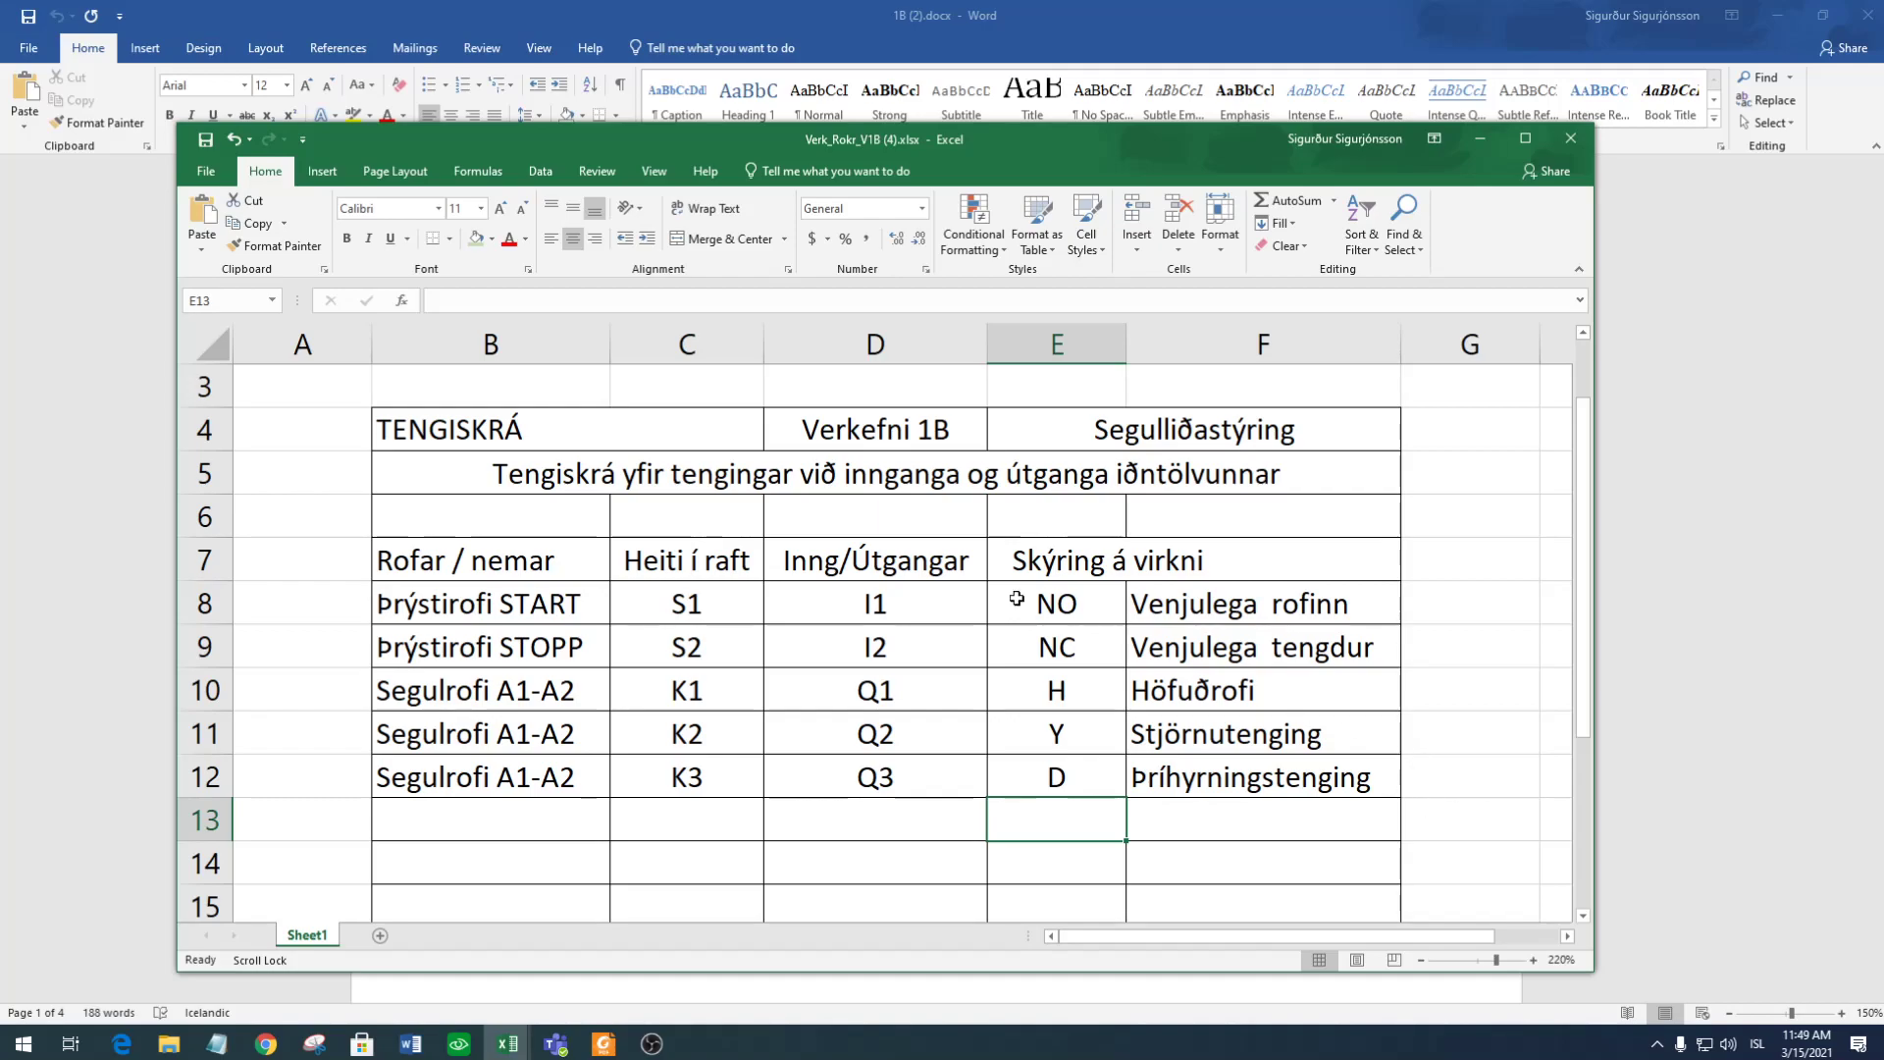
# Copy the filled-in connection table, cells B4 to F12, and switch to the 1B document in Word.
pyautogui.moveTo(398, 413); pyautogui.dragTo(1012, 778)
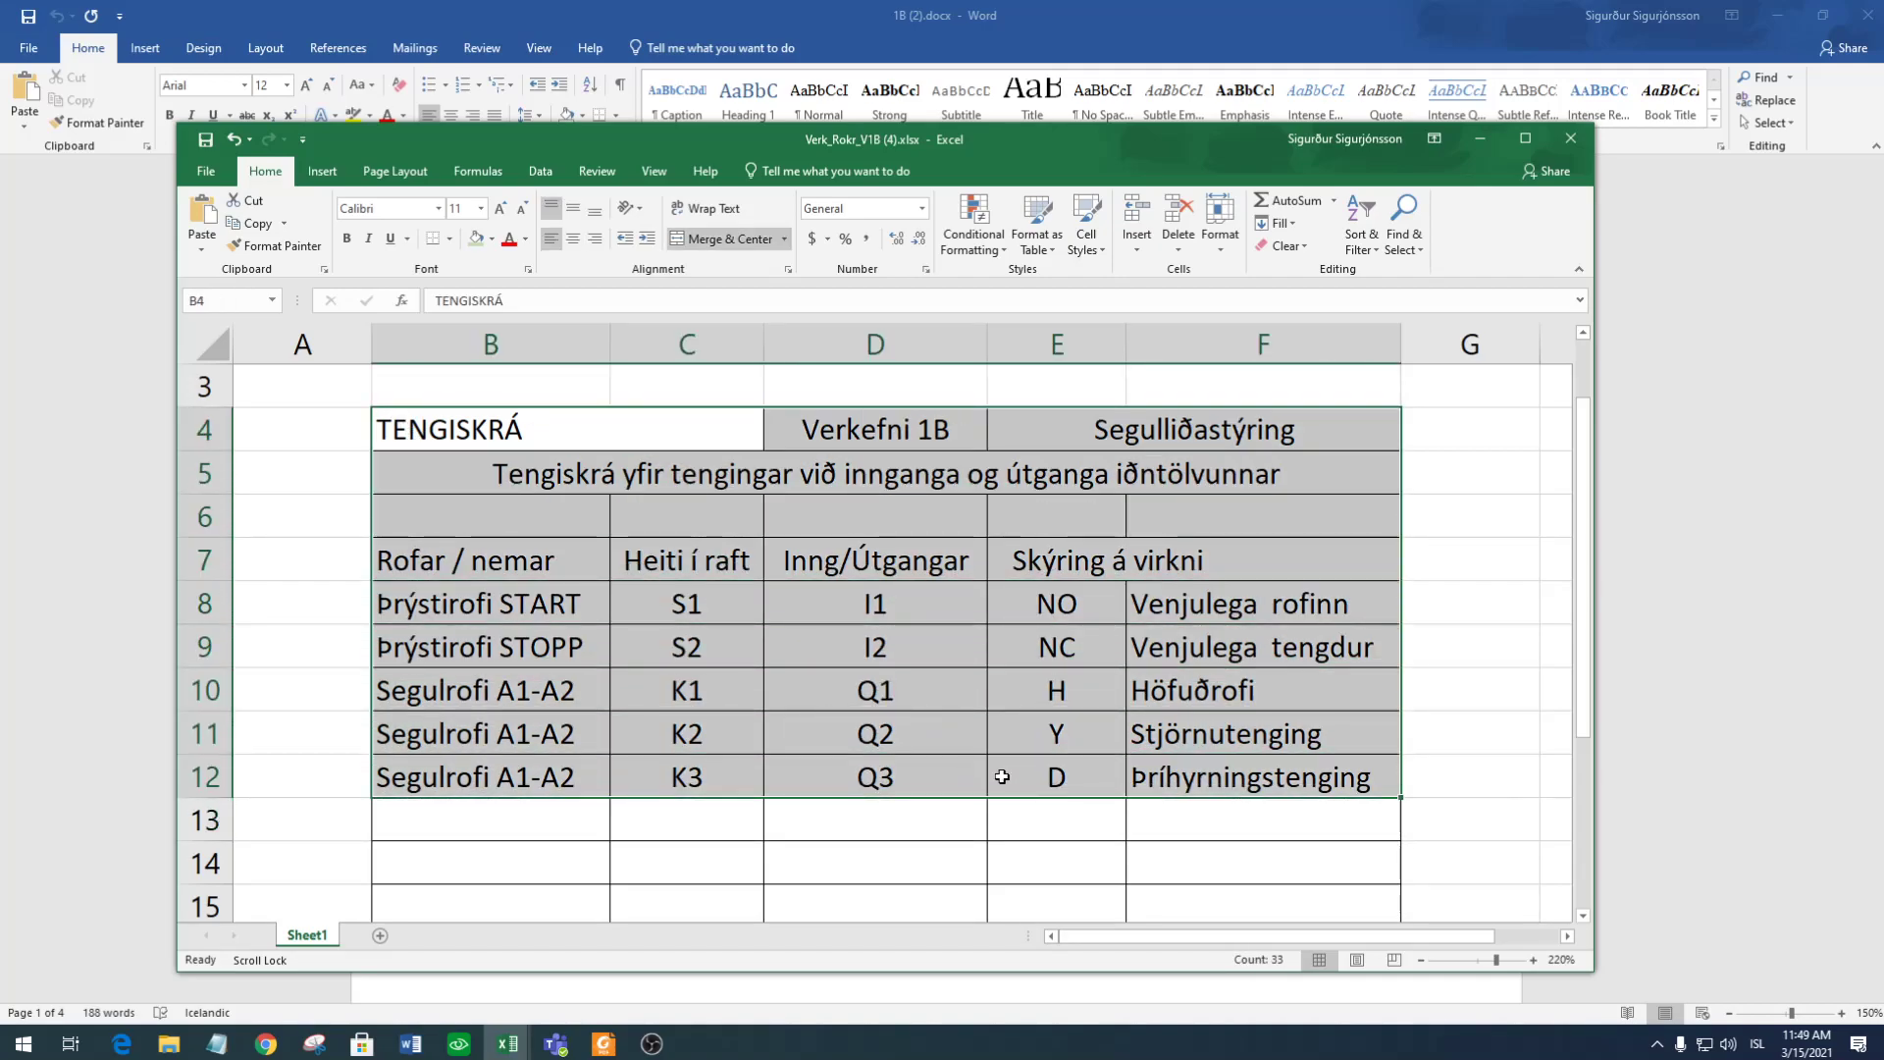
pyautogui.hotkey('ctrl', 'c')
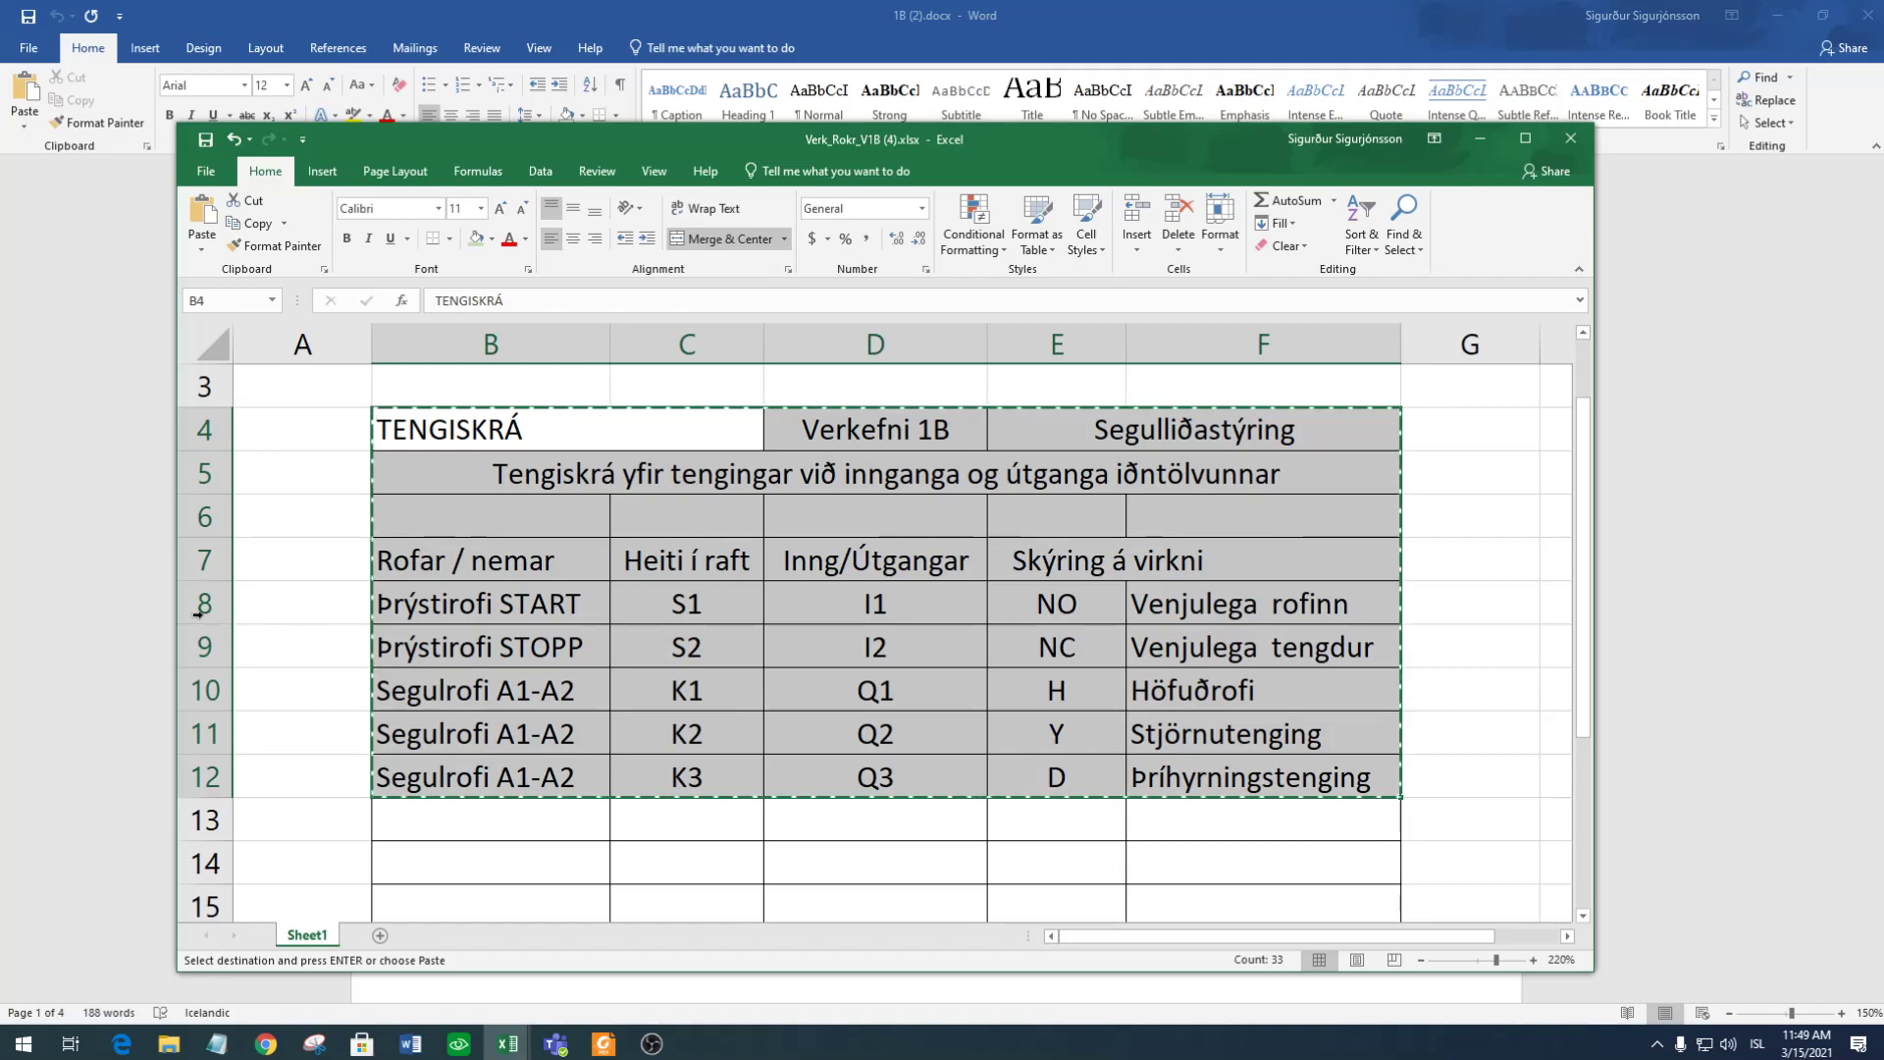
pyautogui.click(59, 592)
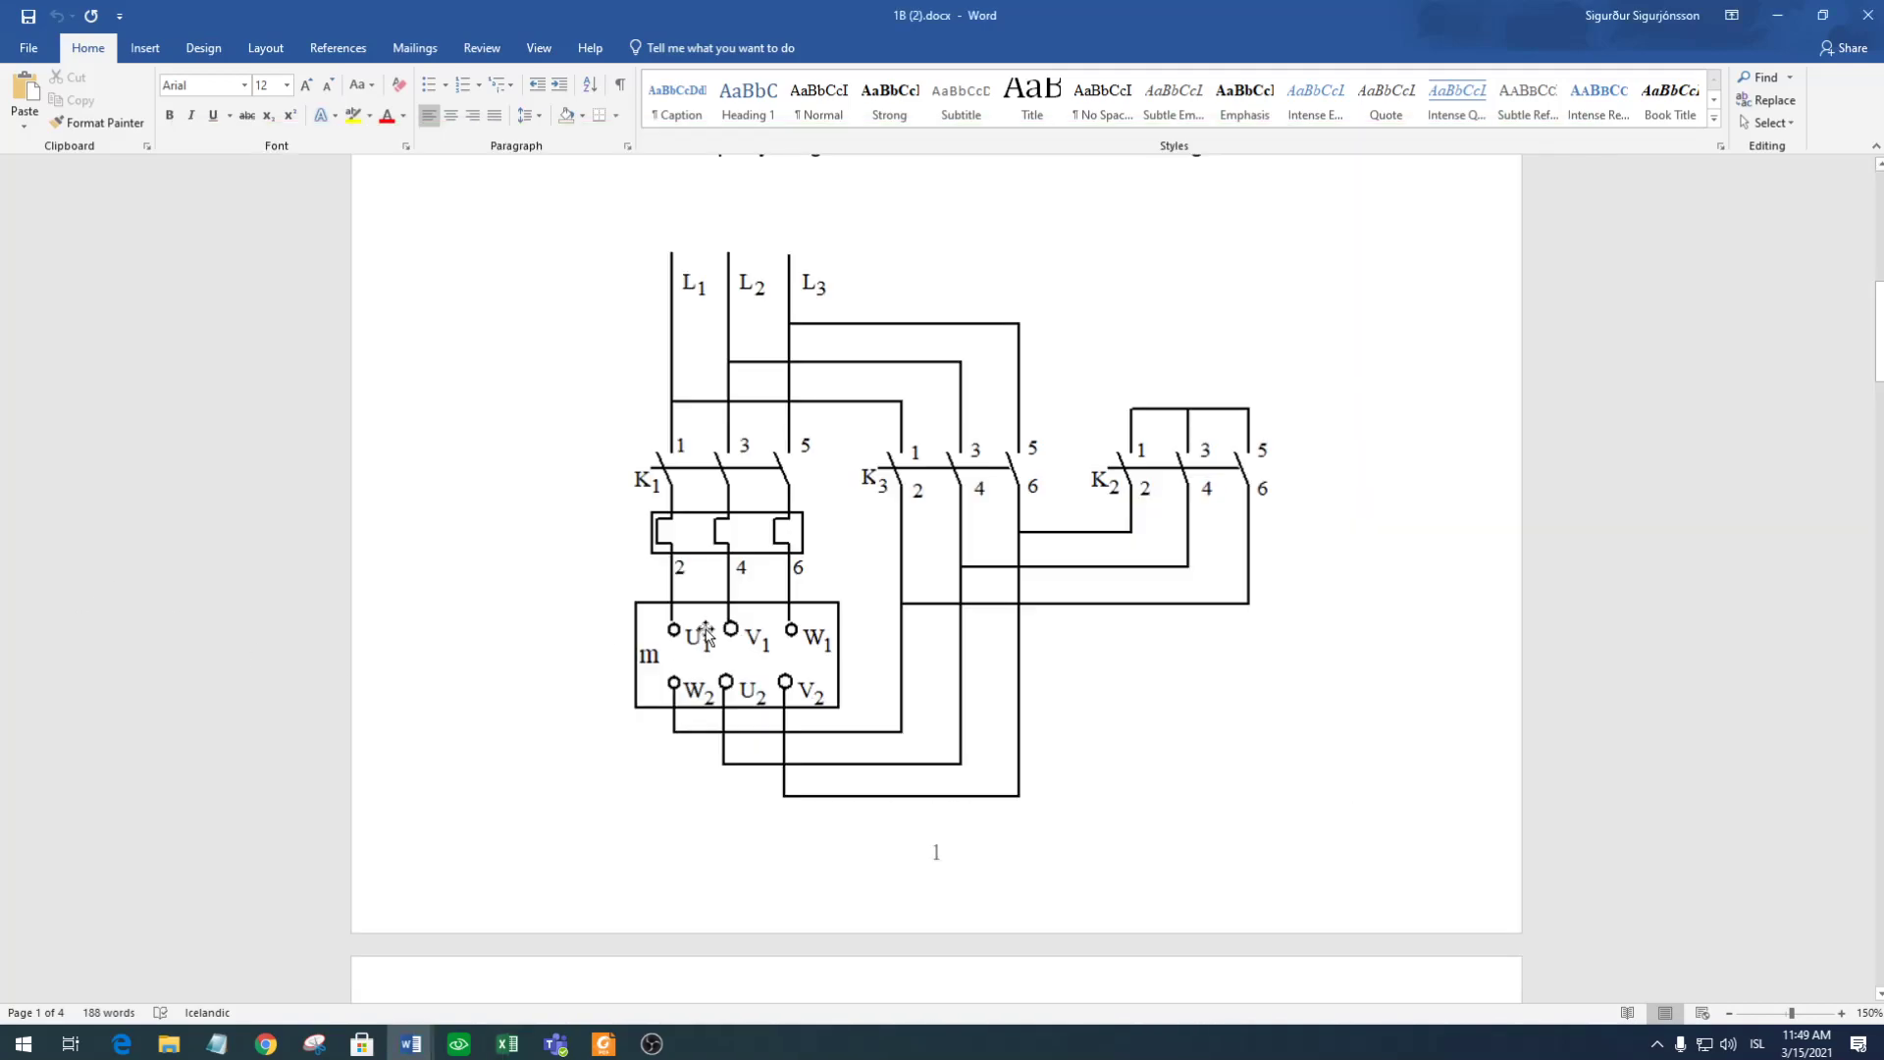
# Replace the incomplete TENGISKRÁ table picture under item 1.4 with the copied table.
pyautogui.scroll(-4, 800, 579)
pyautogui.scroll(-15, 812, 570)
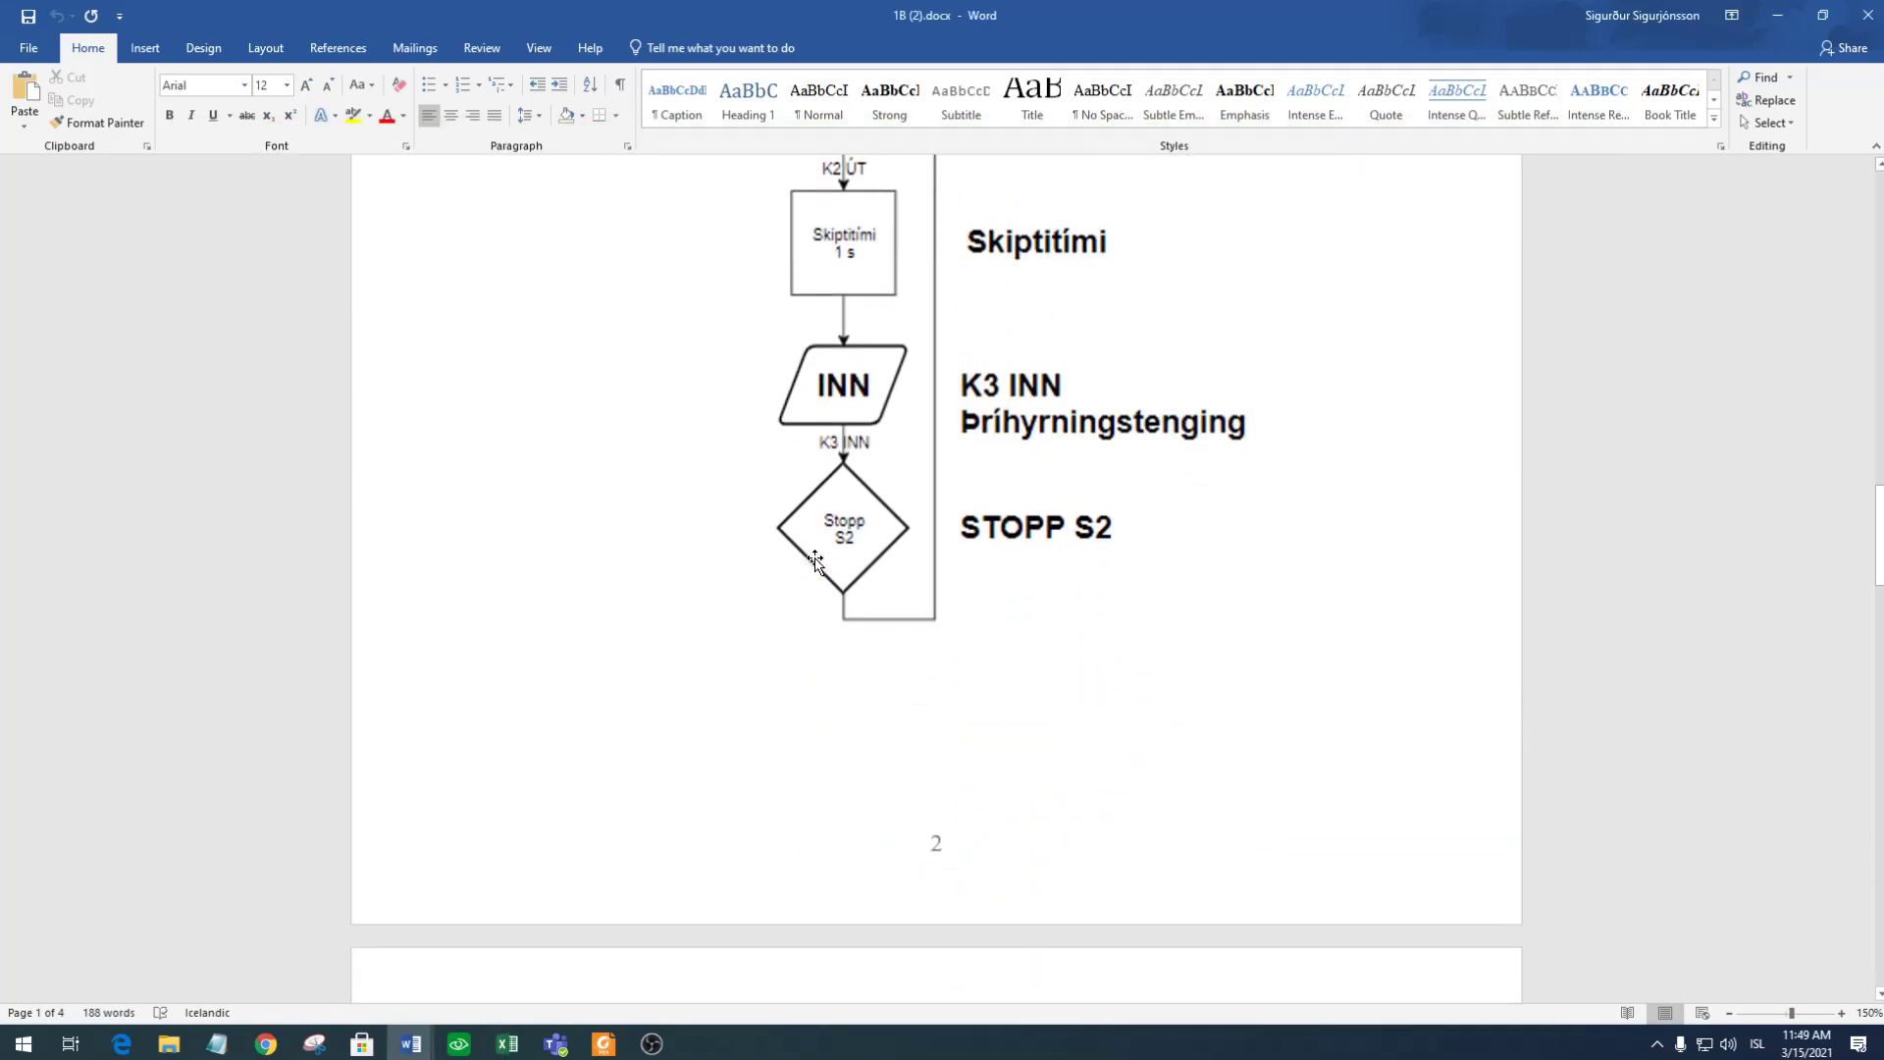
pyautogui.scroll(-9, 833, 520)
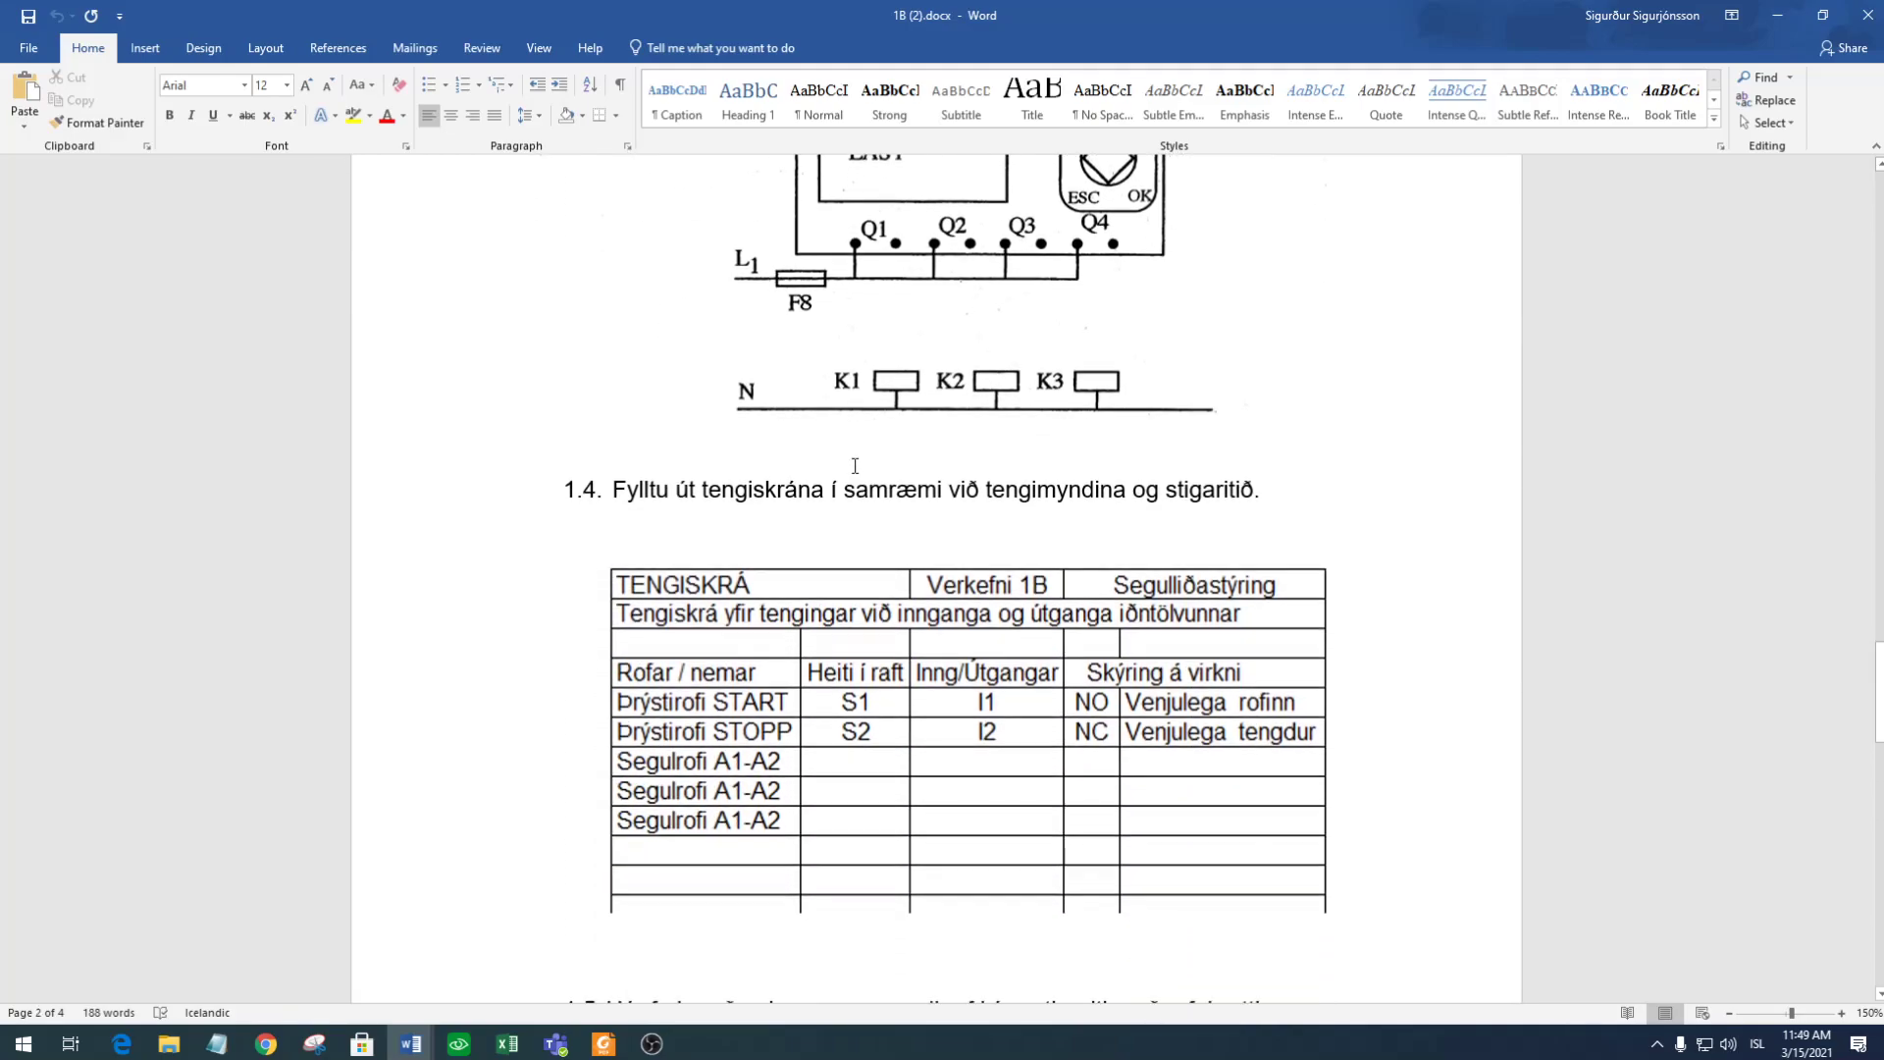
pyautogui.click(868, 422)
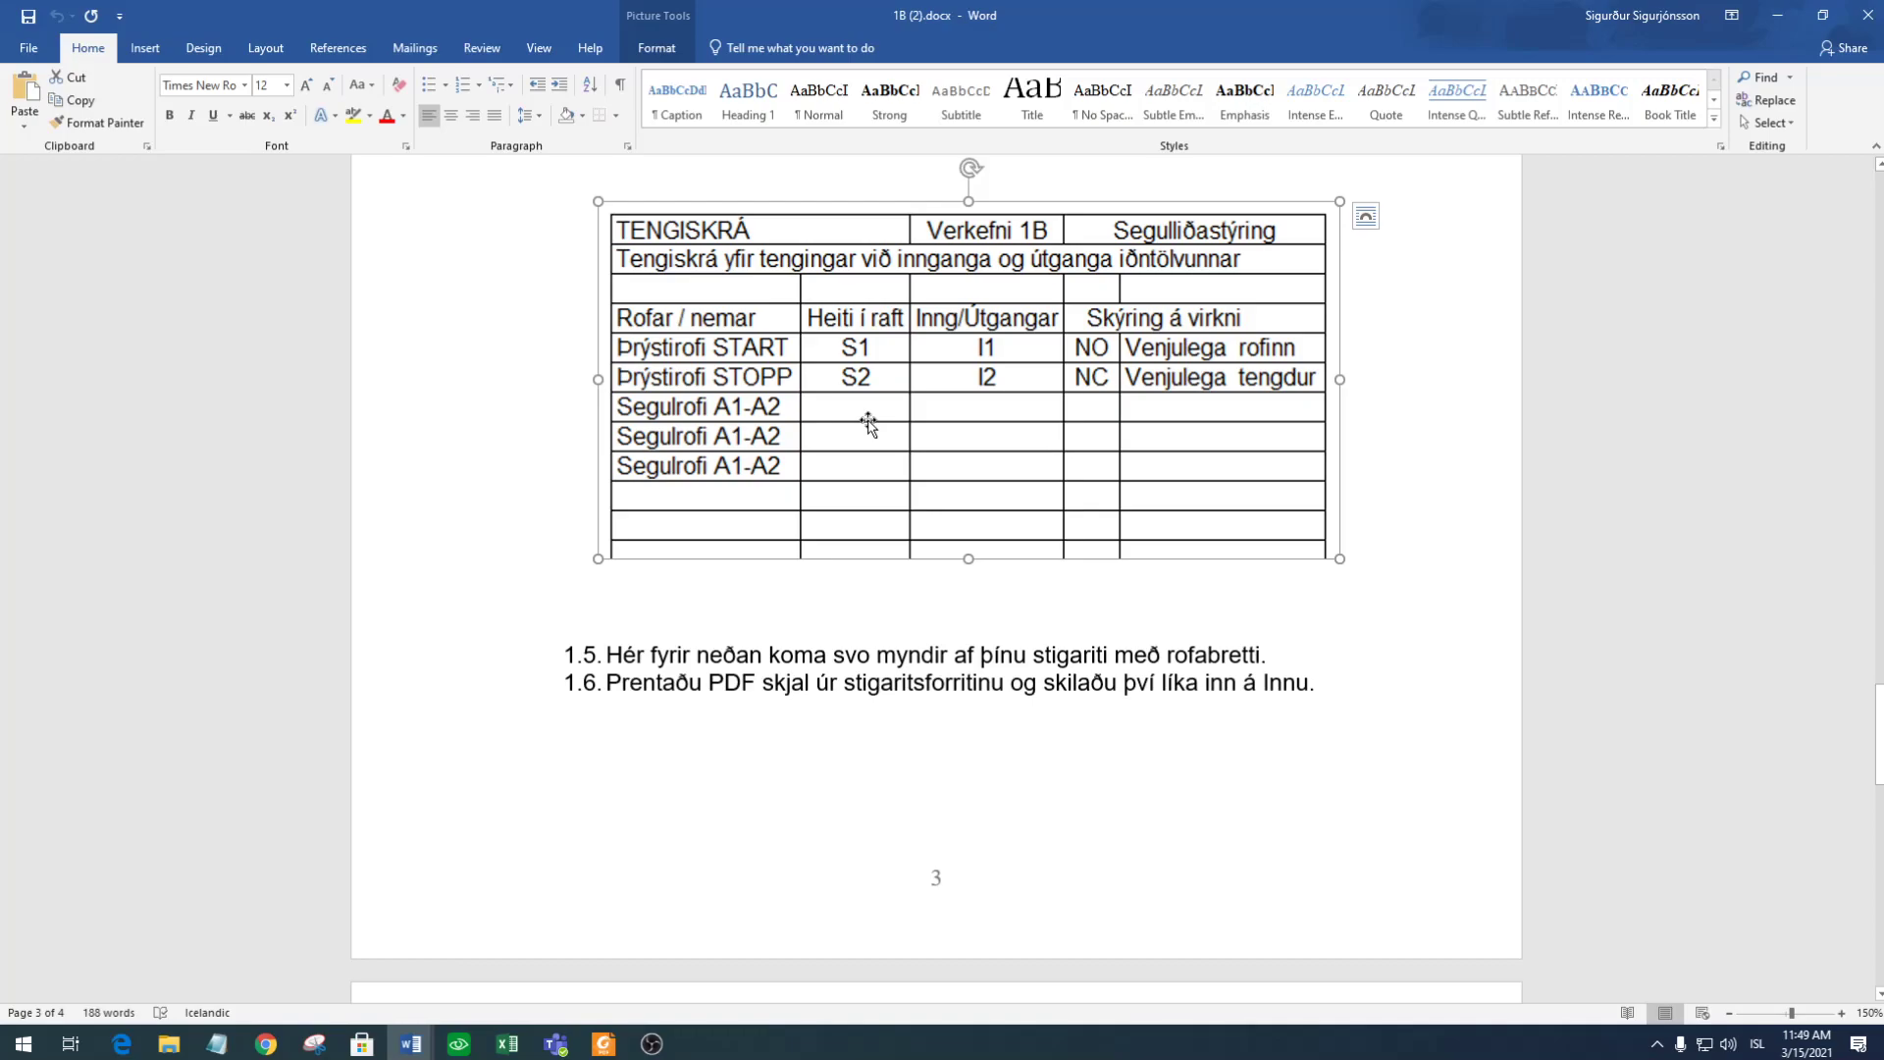
pyautogui.press('Delete')
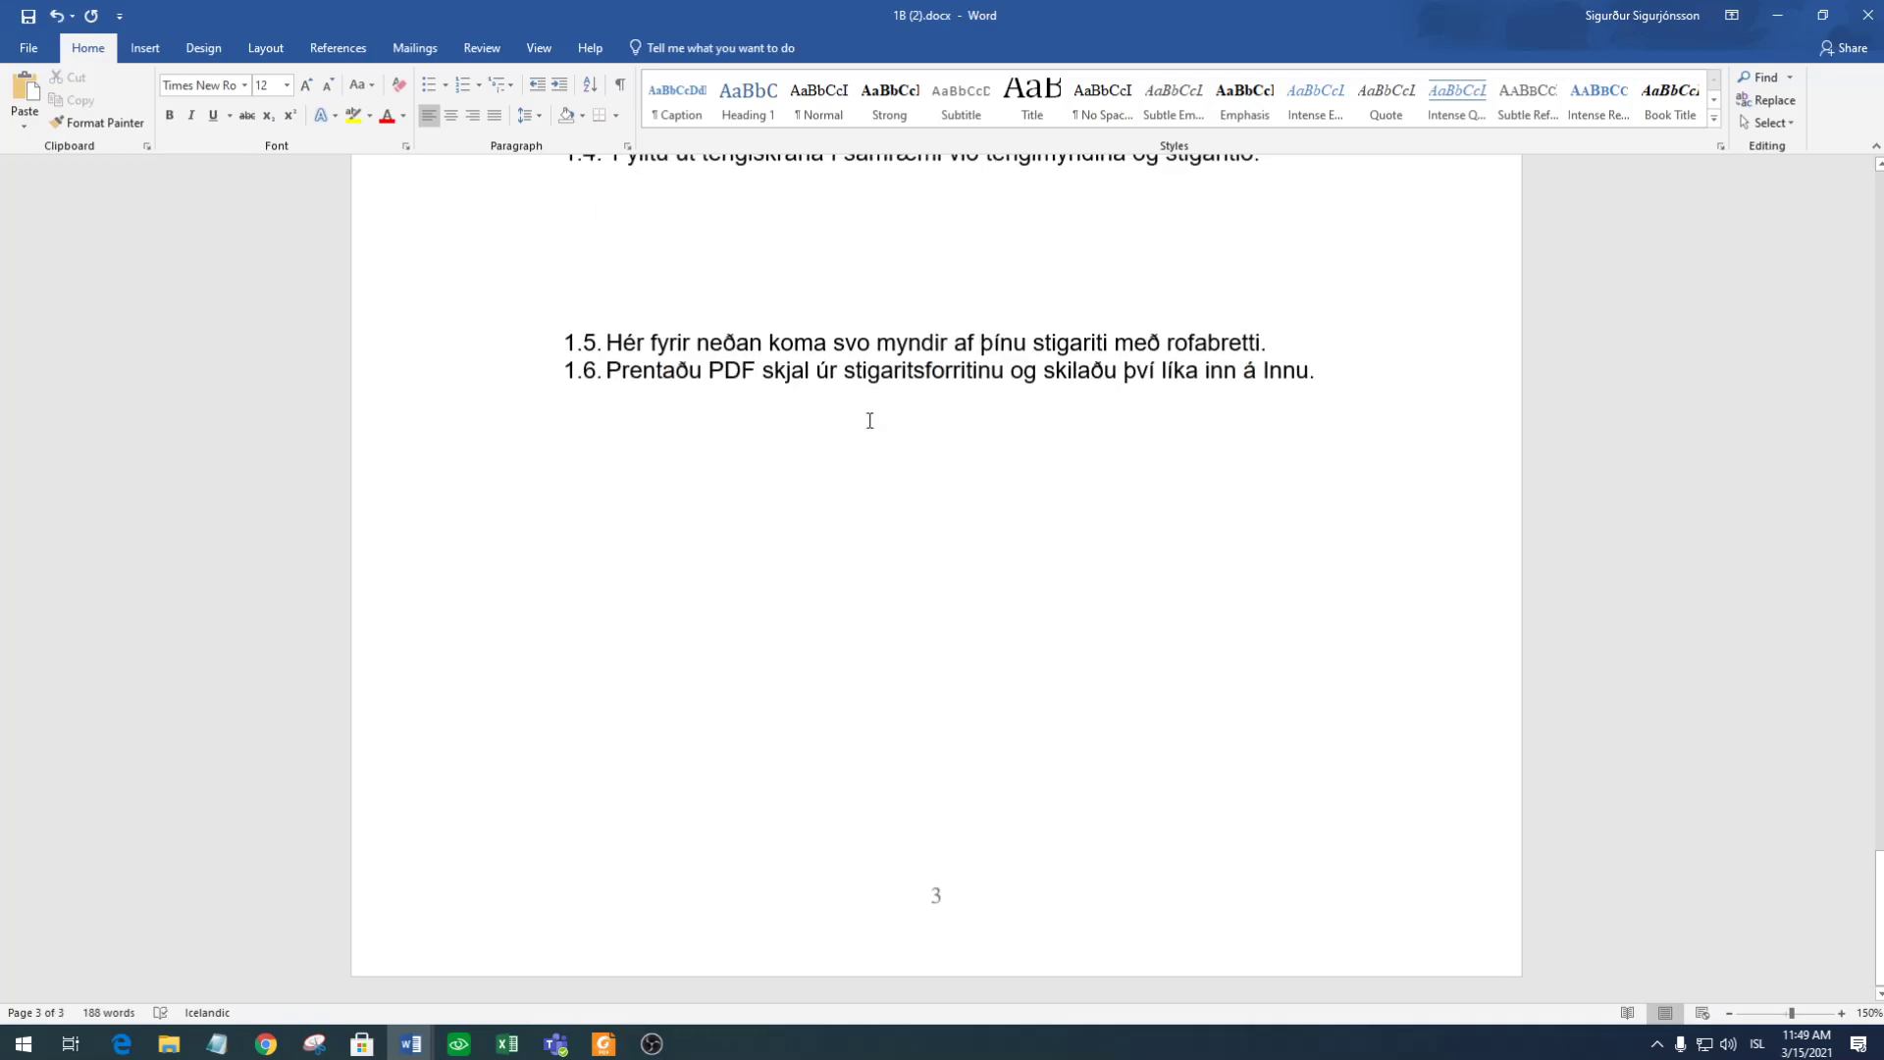
pyautogui.hotkey('ctrl', 'v')
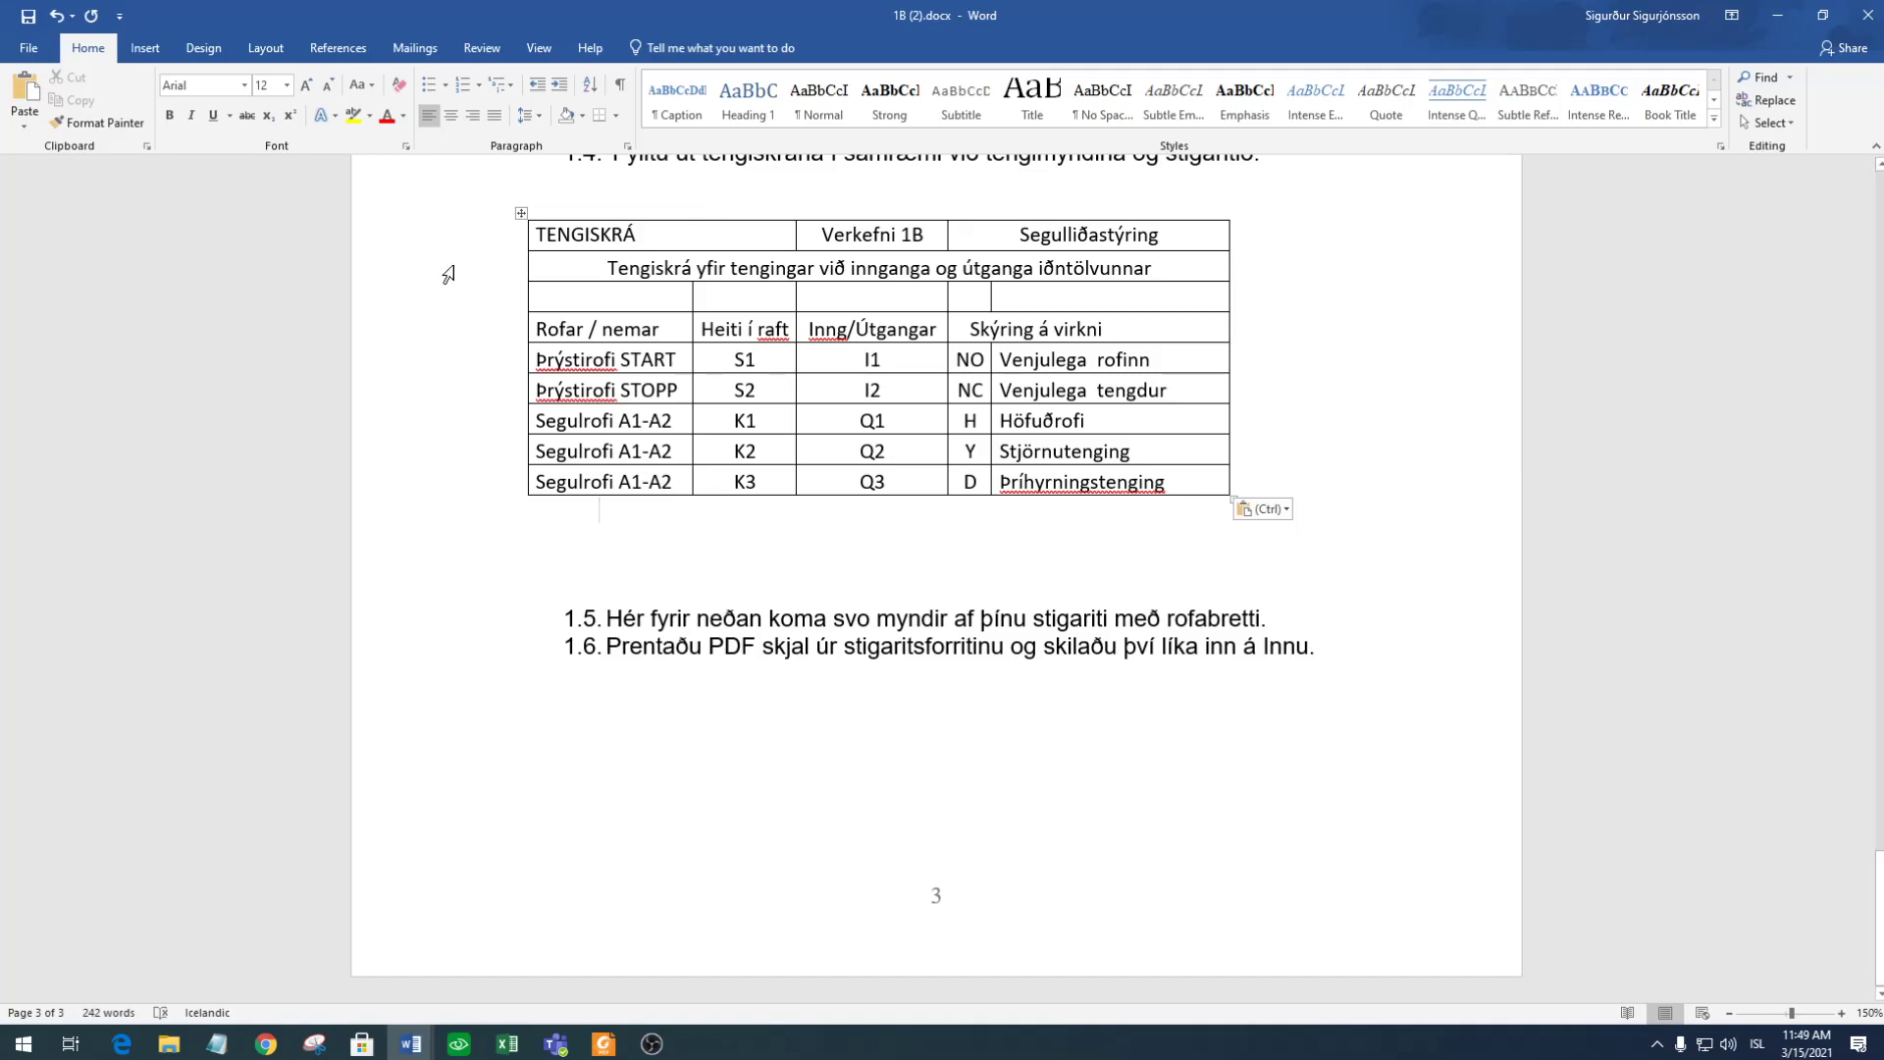
# Centre the whole pasted TENGISKRÁ table horizontally on the page.
pyautogui.click(518, 214)
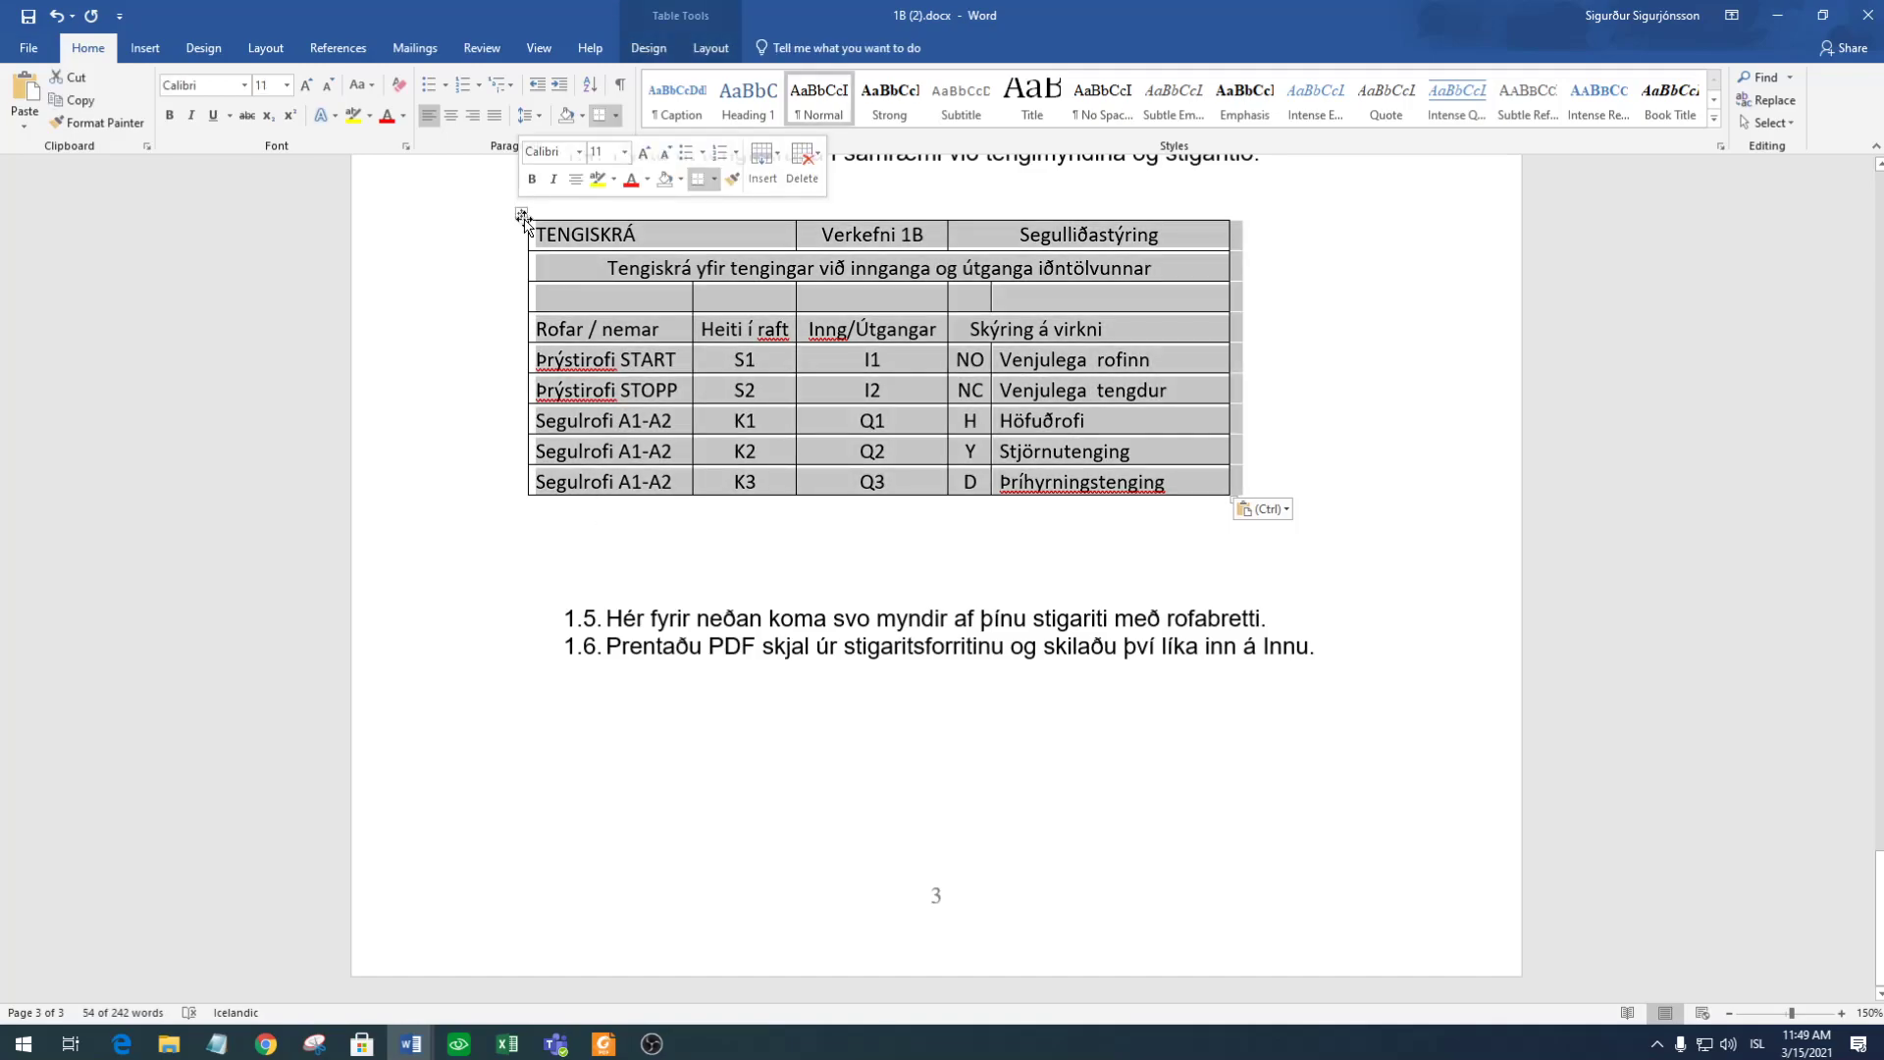
pyautogui.click(451, 114)
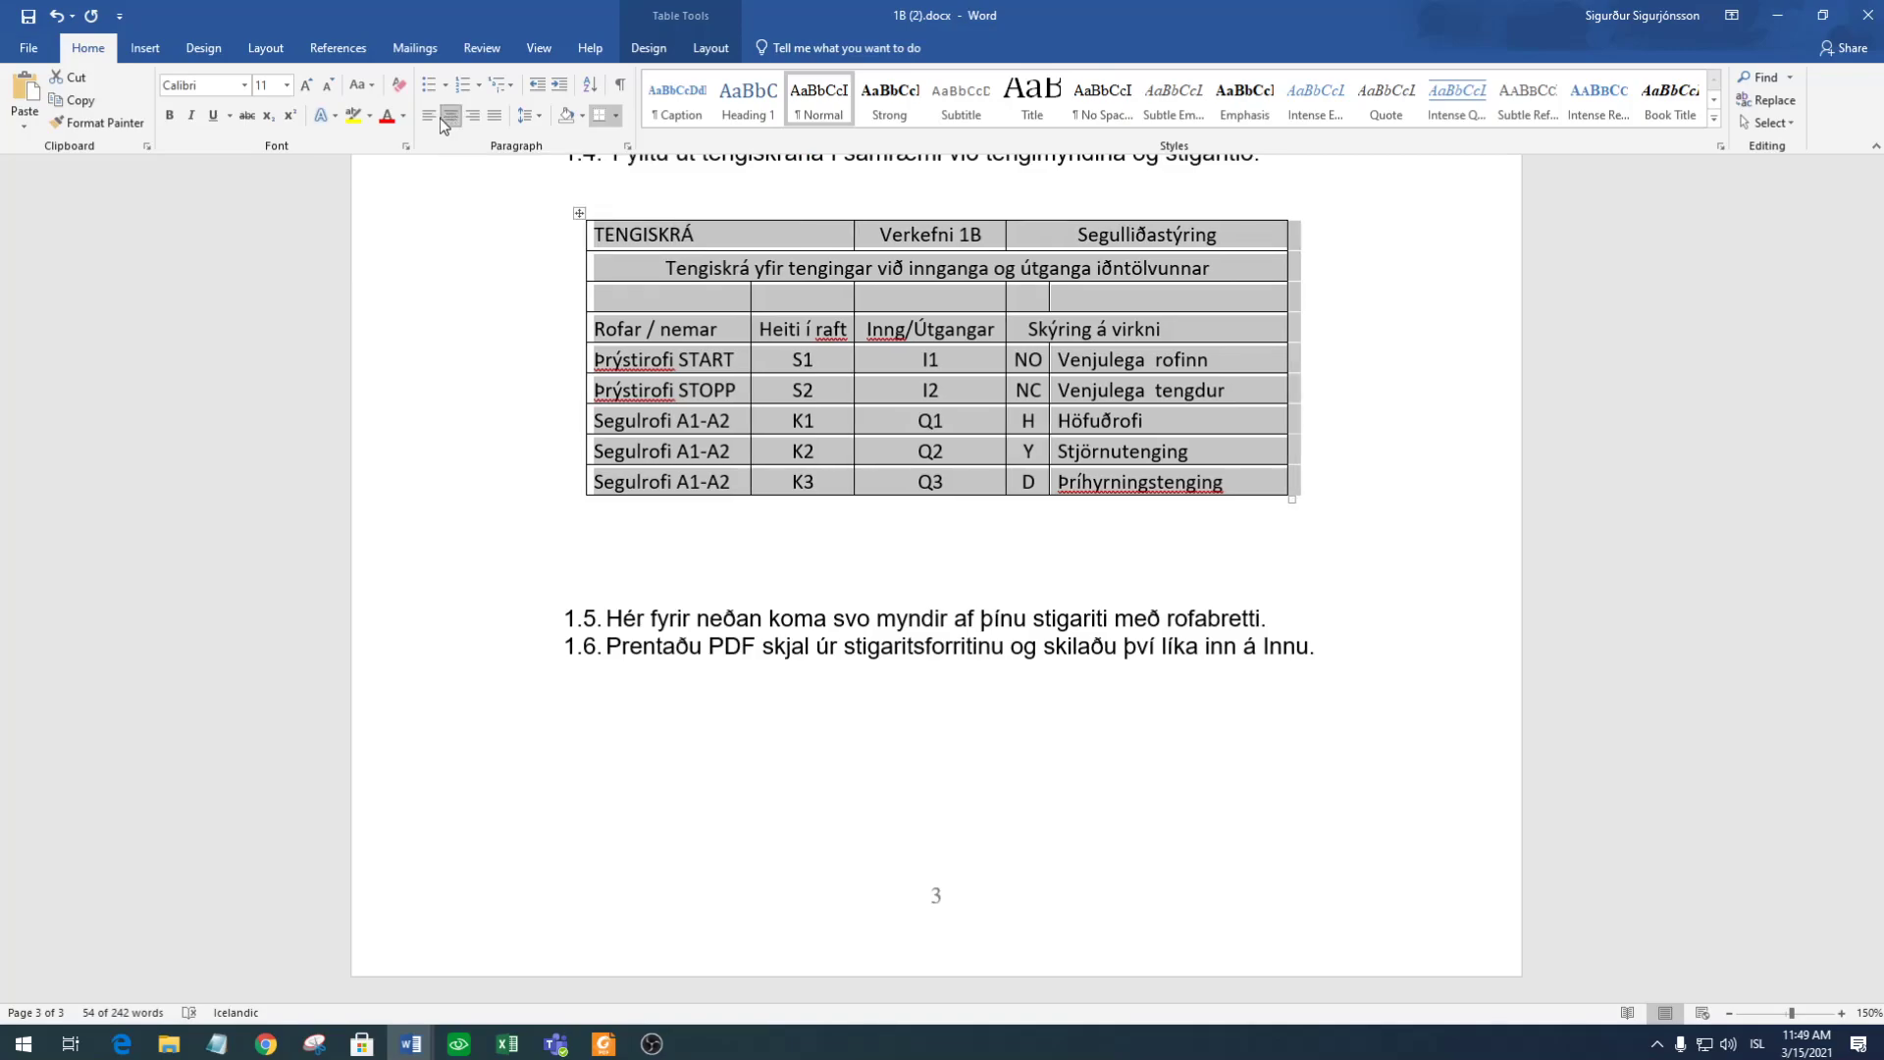
pyautogui.click(428, 118)
pyautogui.click(446, 116)
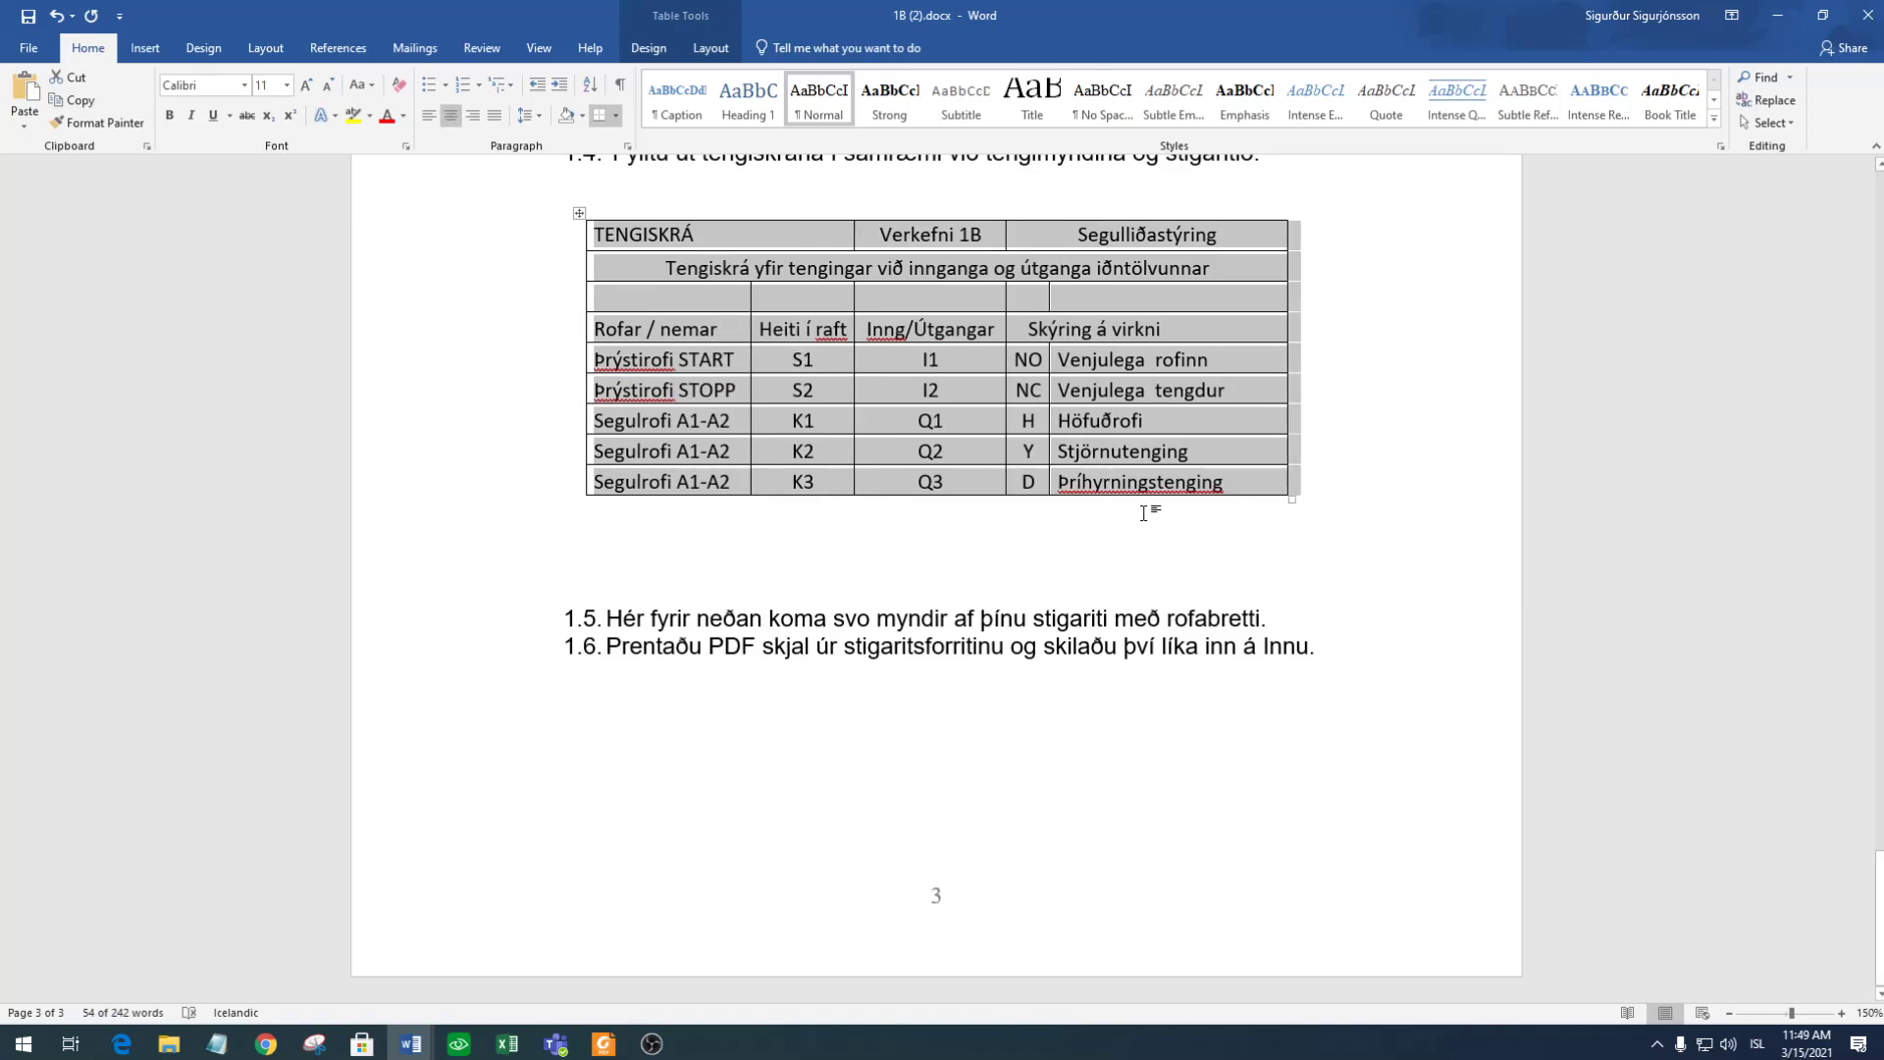
pyautogui.click(1093, 559)
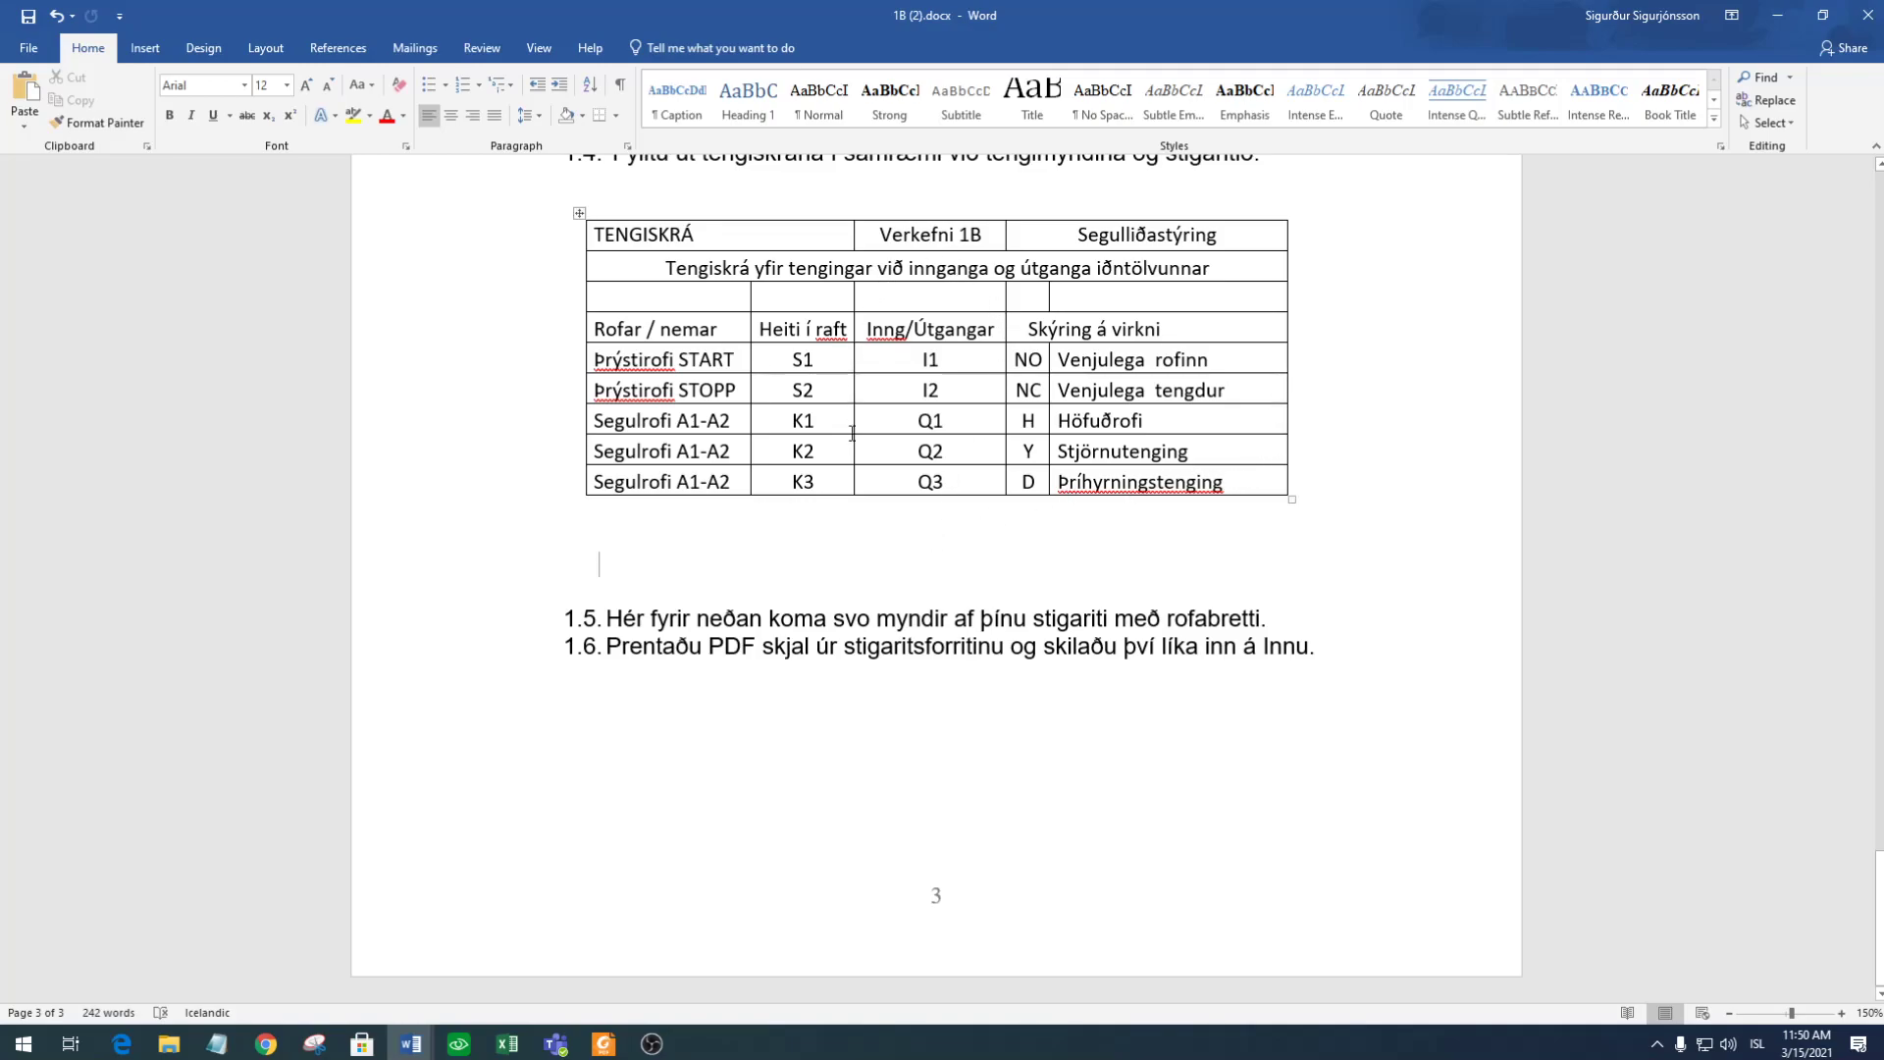
# Capture the EASY wiring diagram under item 1.3 as a rectangular snip with Snipping Tool.
pyautogui.scroll(3, 889, 514)
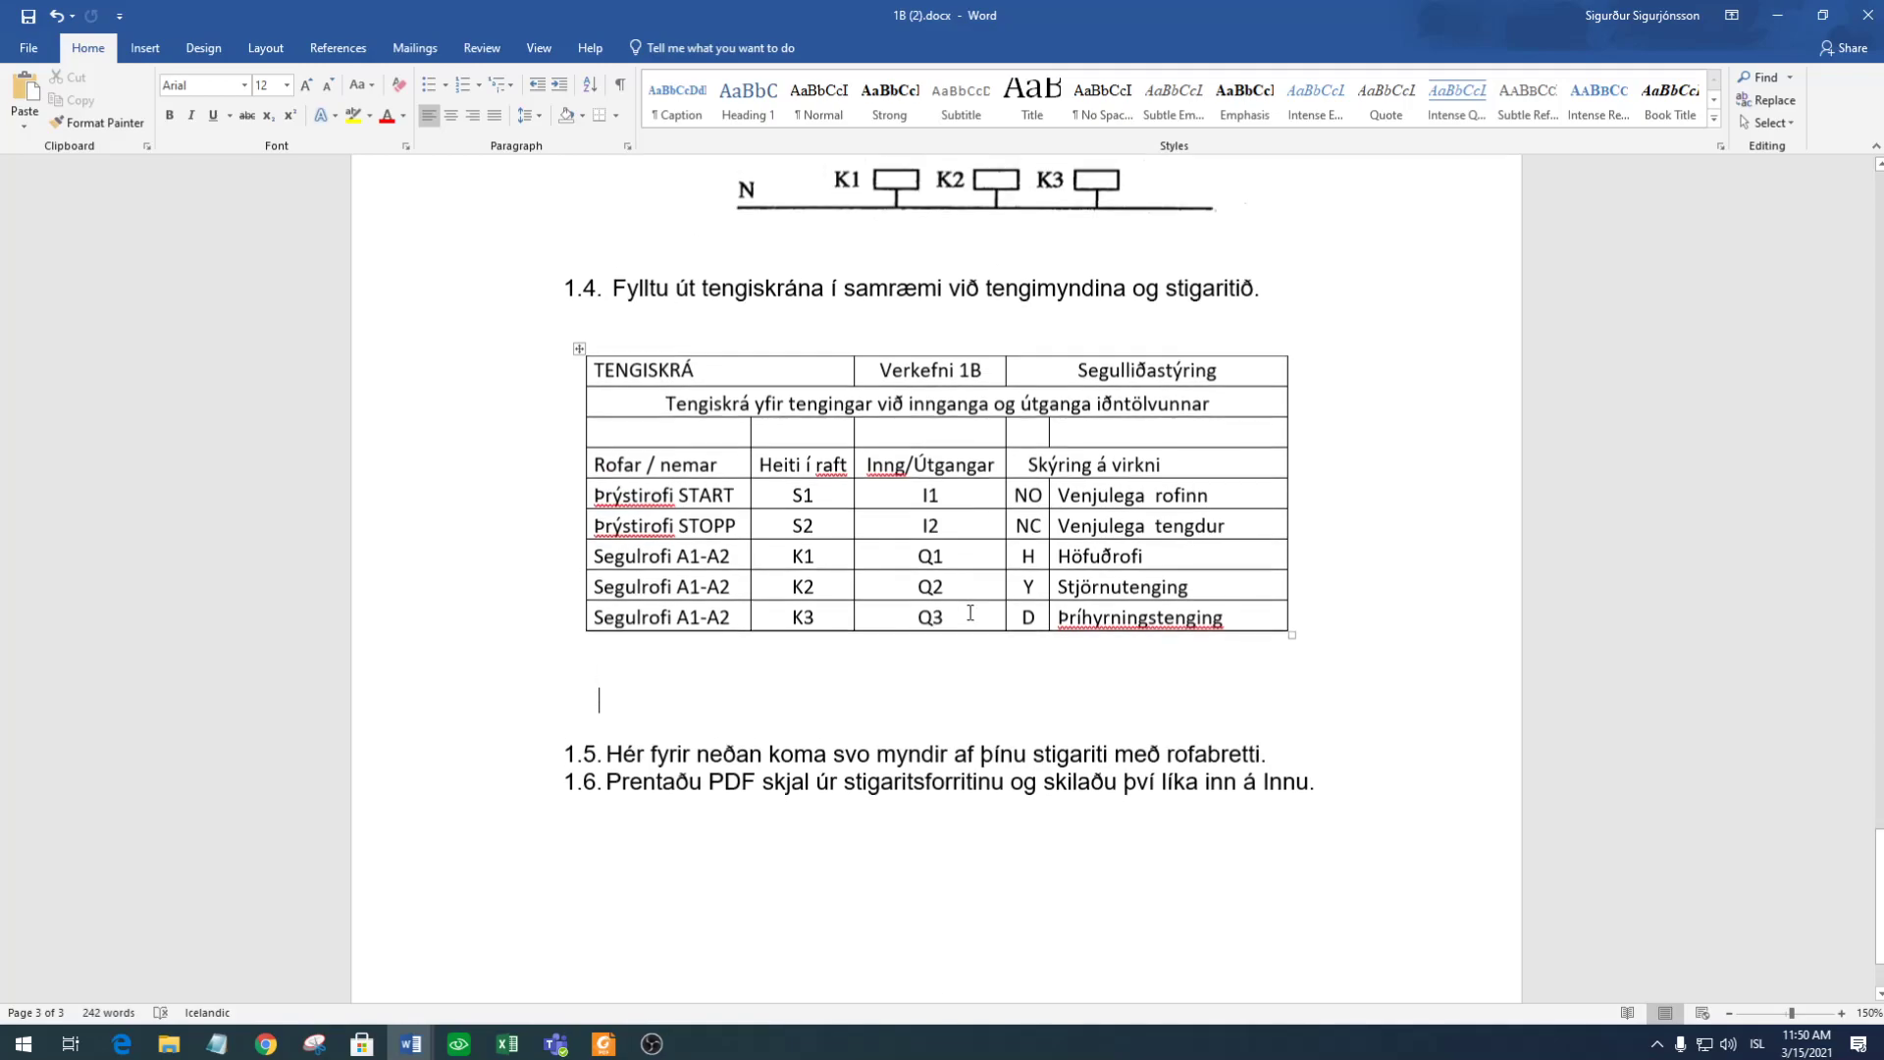
pyautogui.scroll(6, 972, 614)
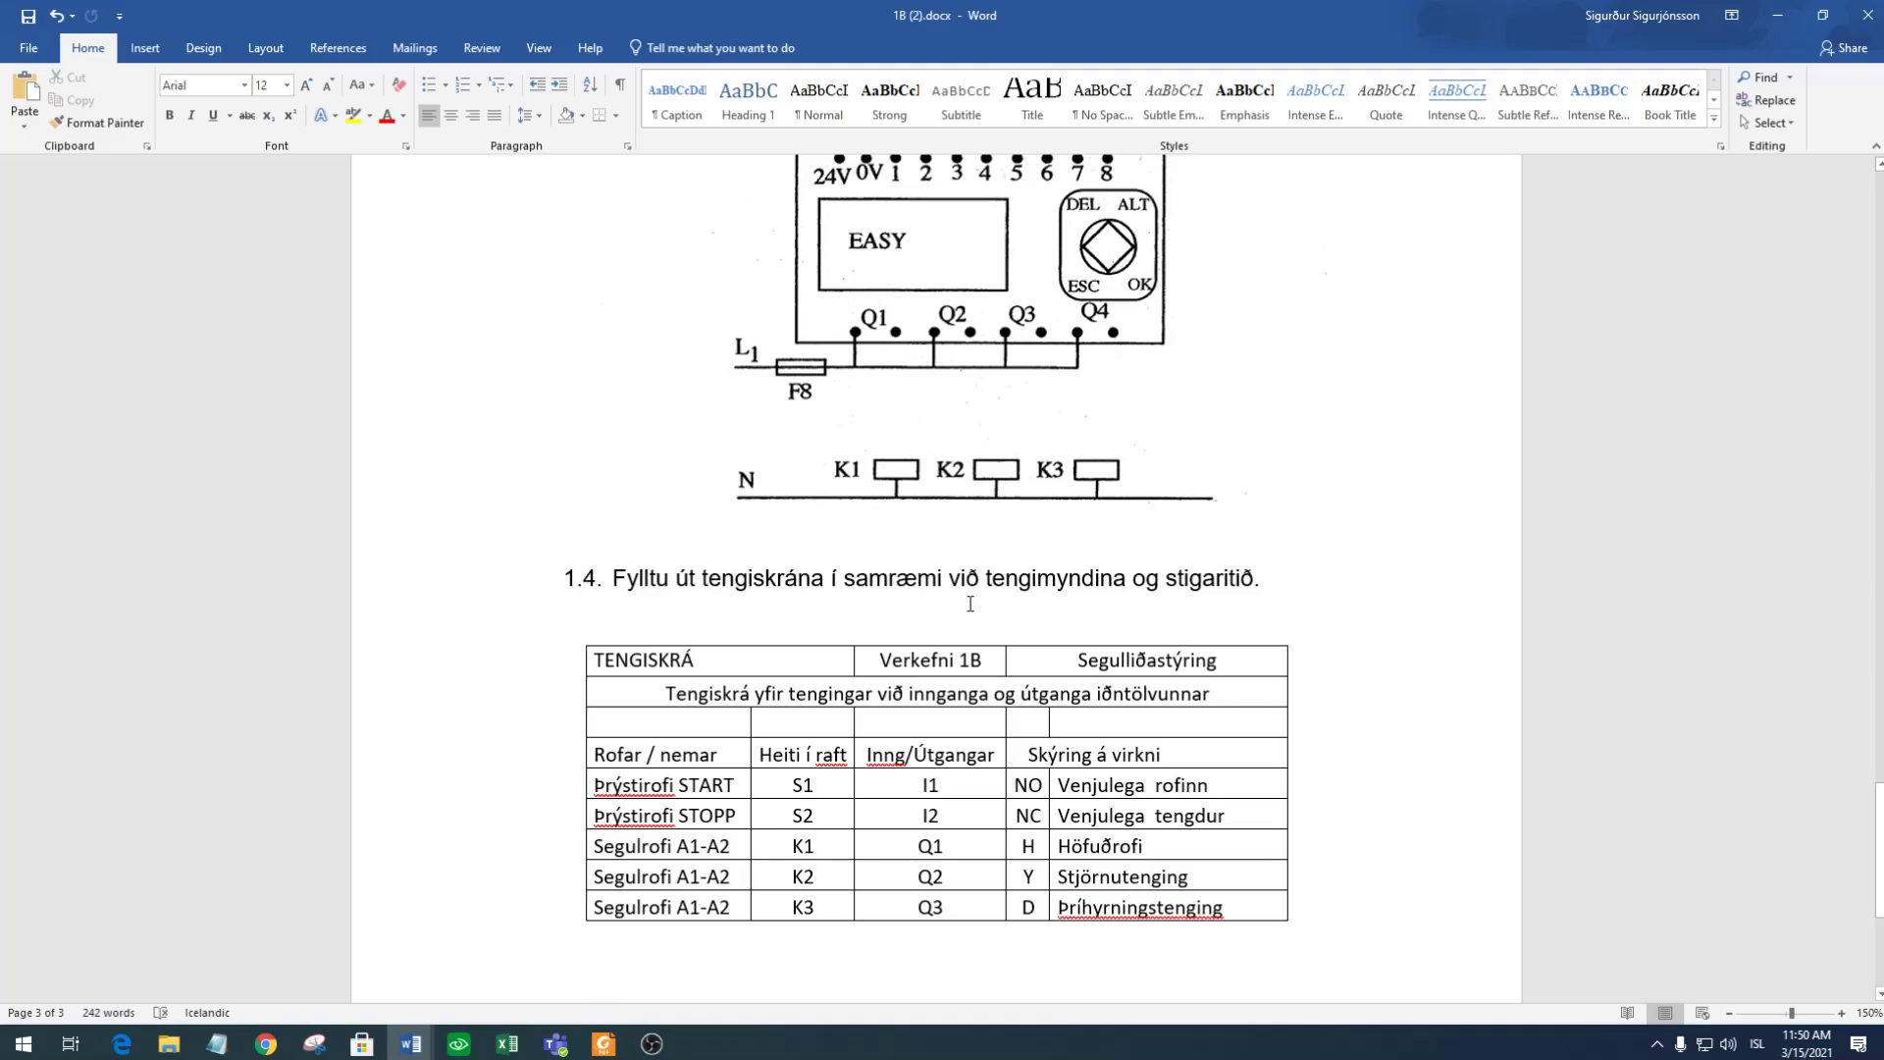
pyautogui.scroll(6, 970, 604)
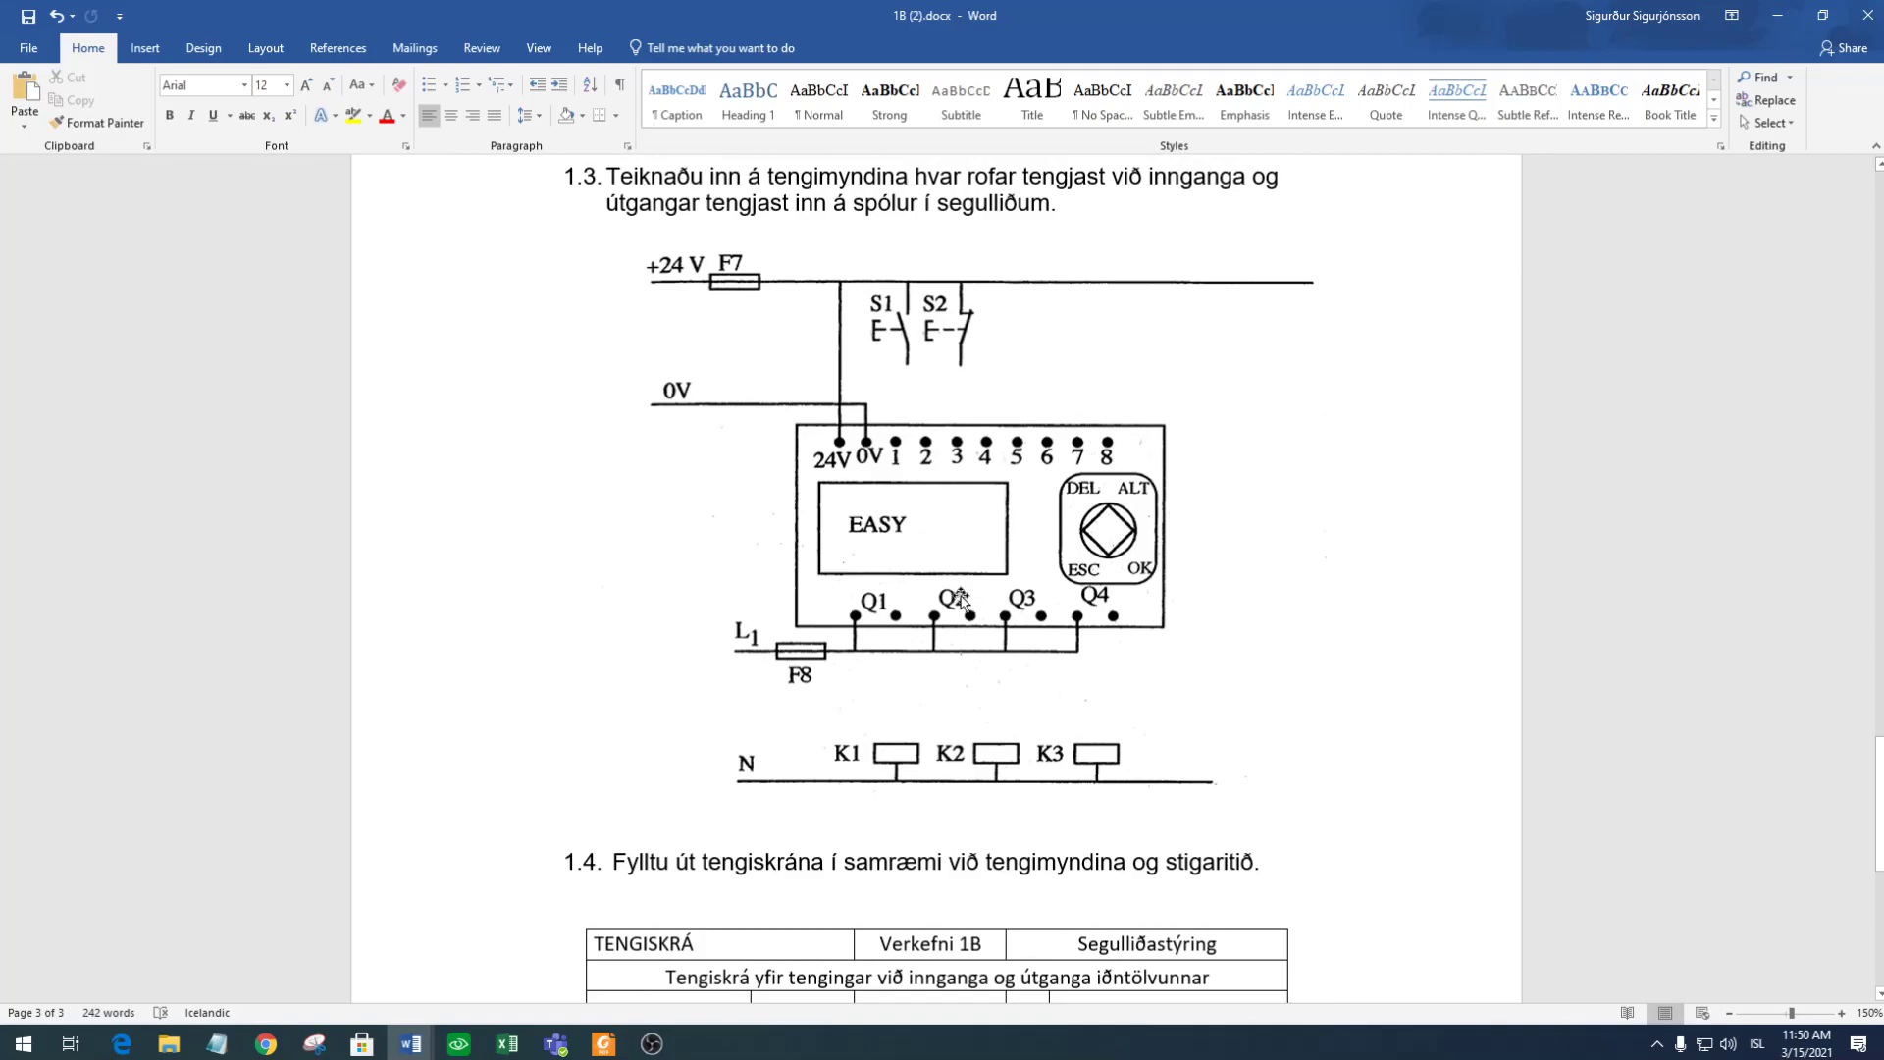
pyautogui.scroll(-2, 981, 545)
pyautogui.scroll(-2, 979, 549)
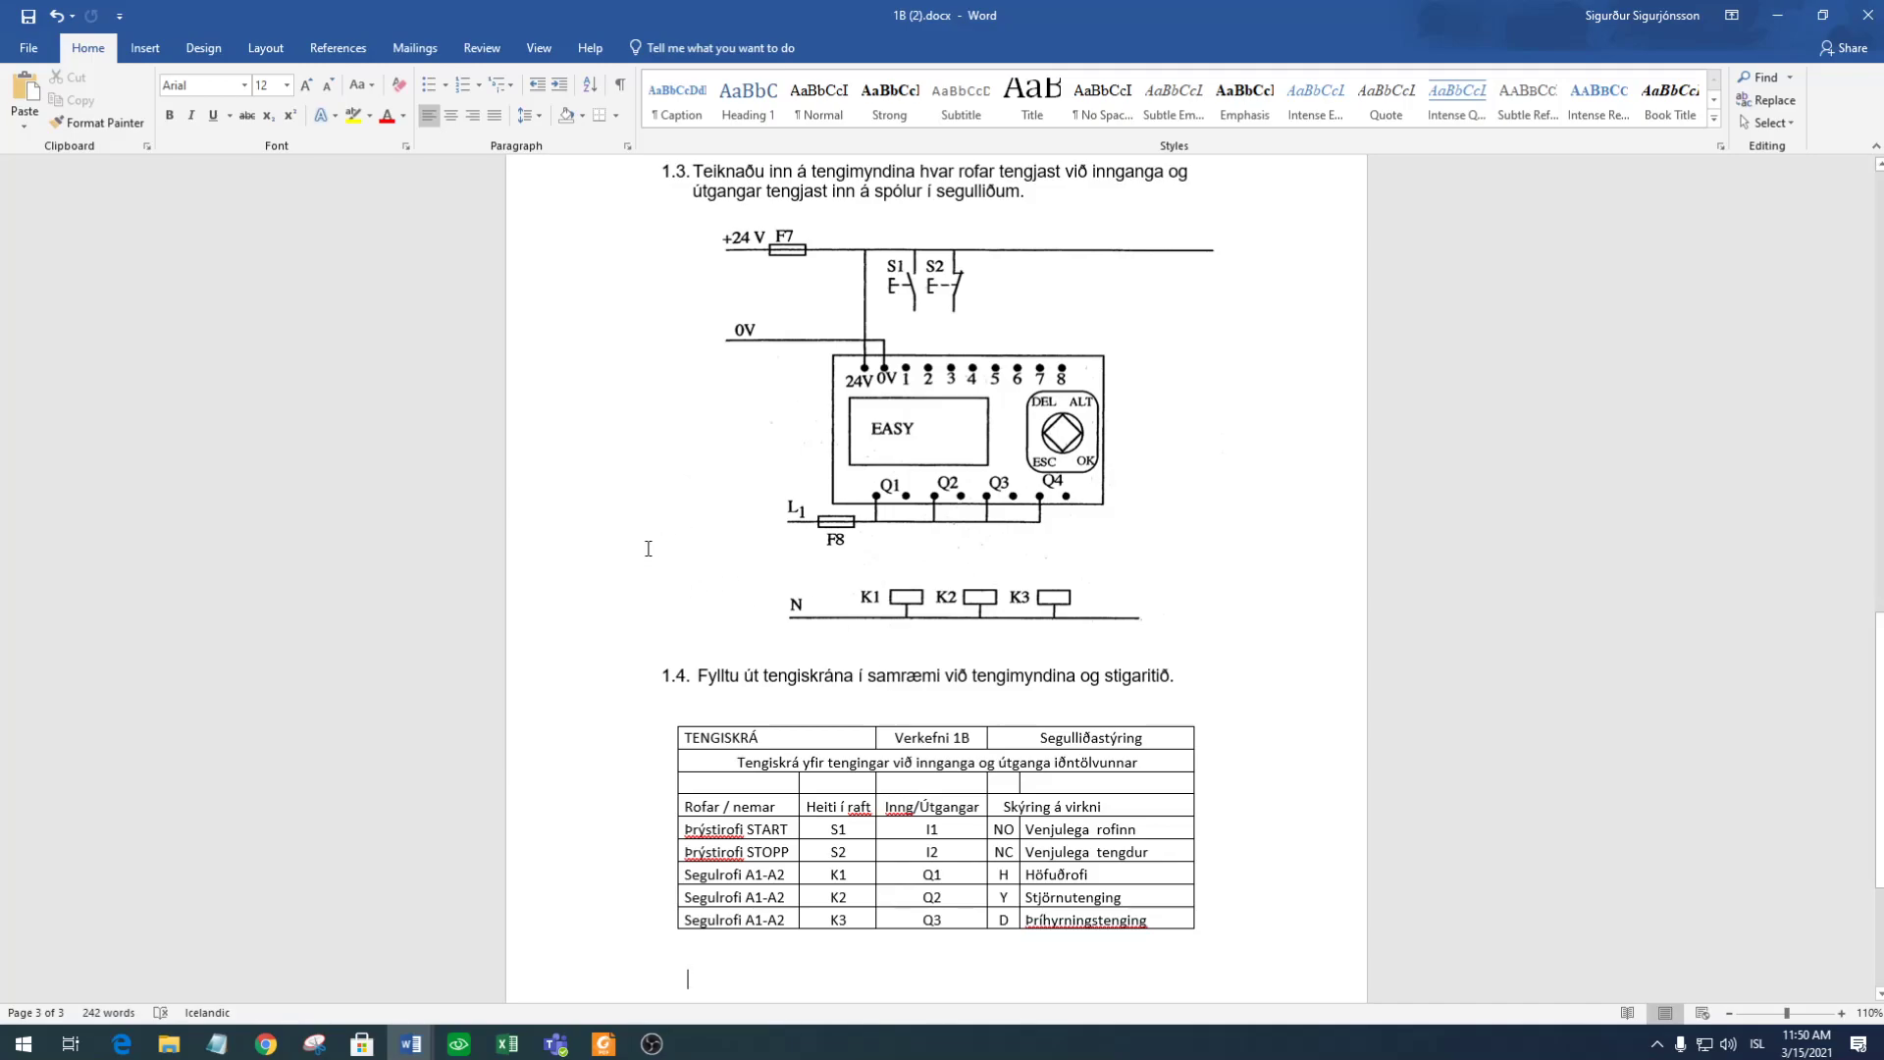
pyautogui.click(314, 1043)
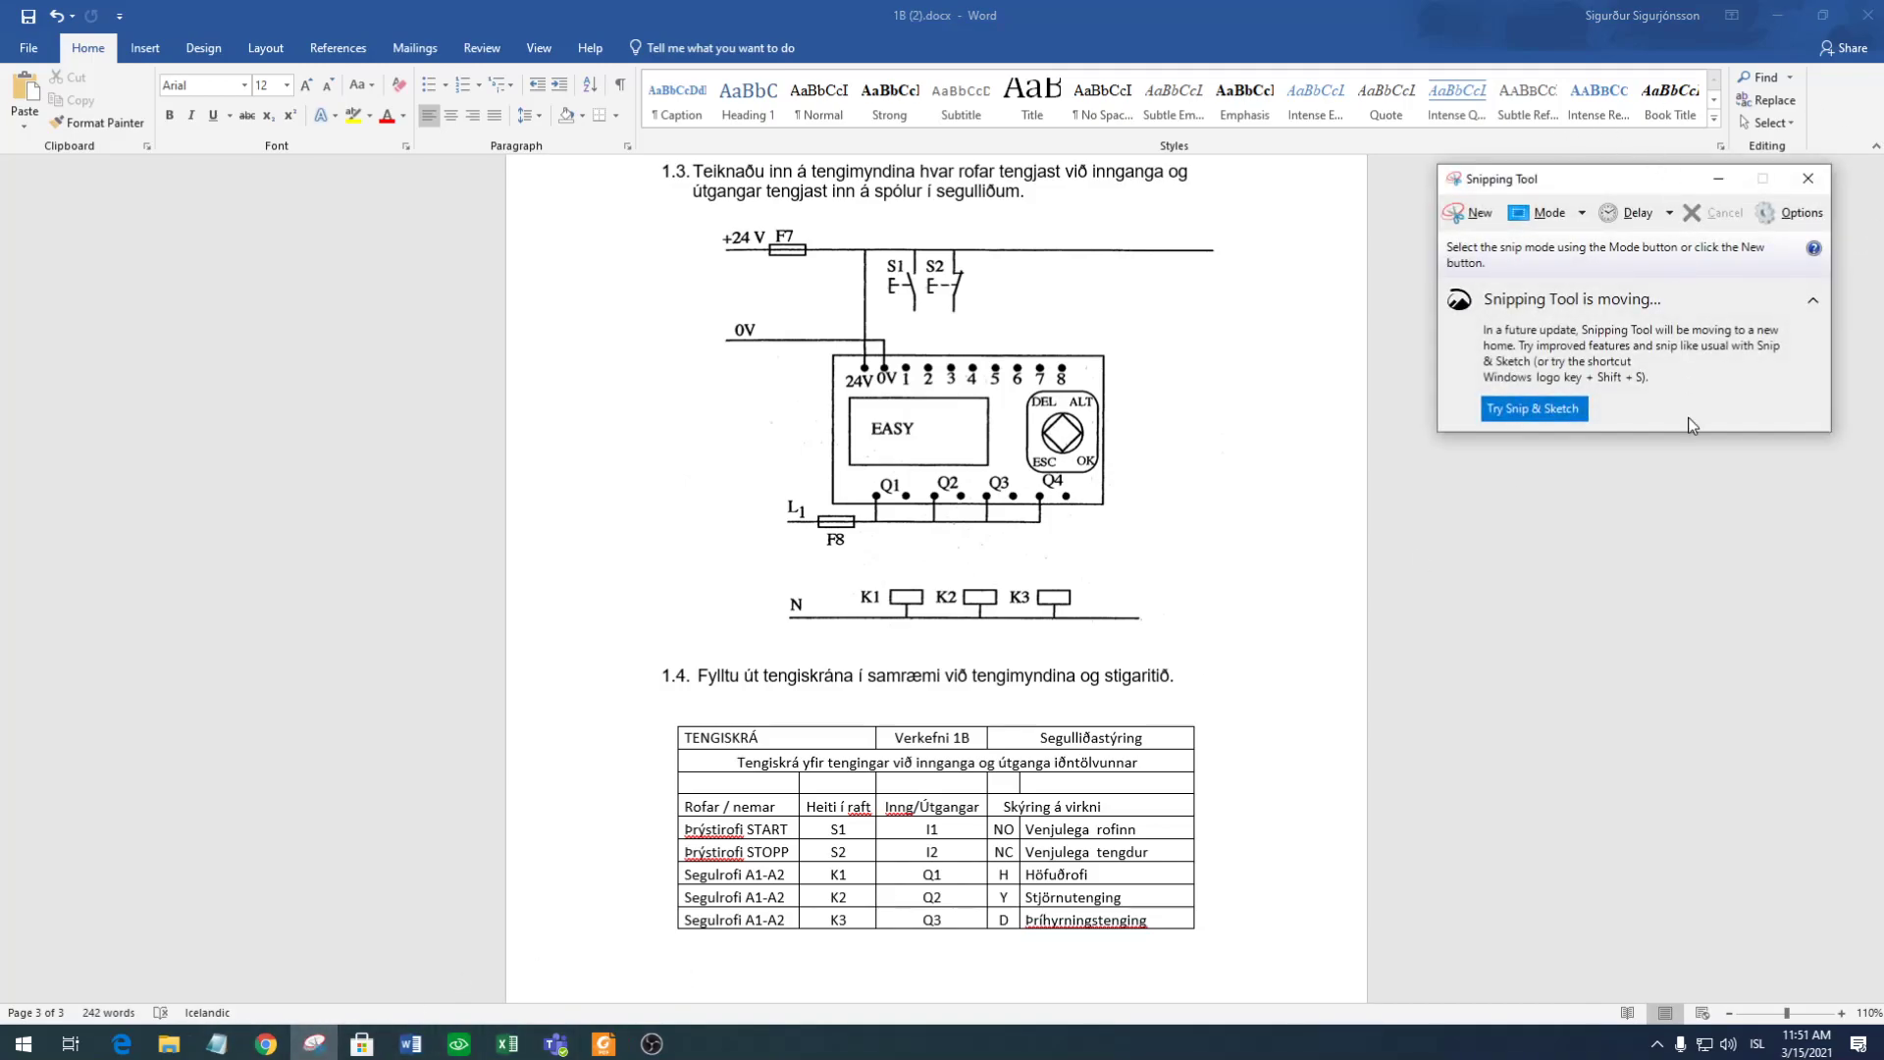
pyautogui.click(1469, 213)
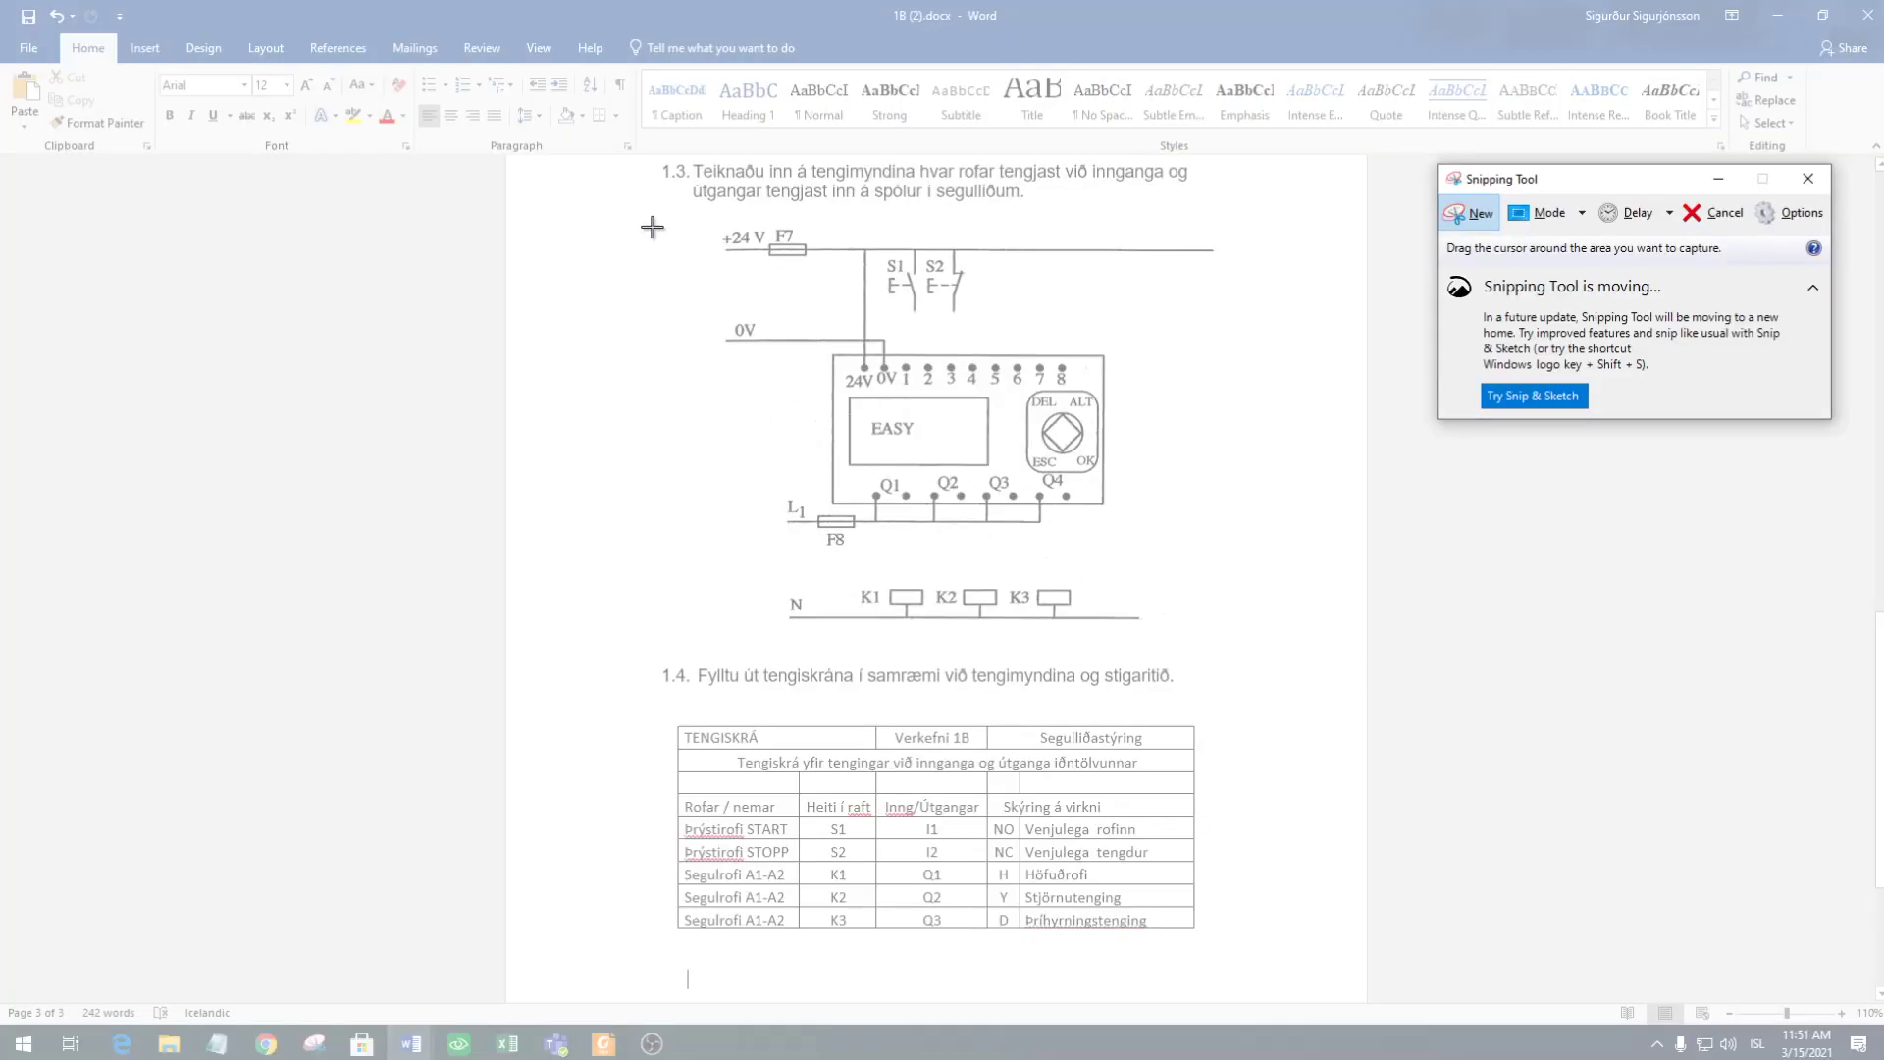
pyautogui.moveTo(708, 216); pyautogui.dragTo(1231, 639)
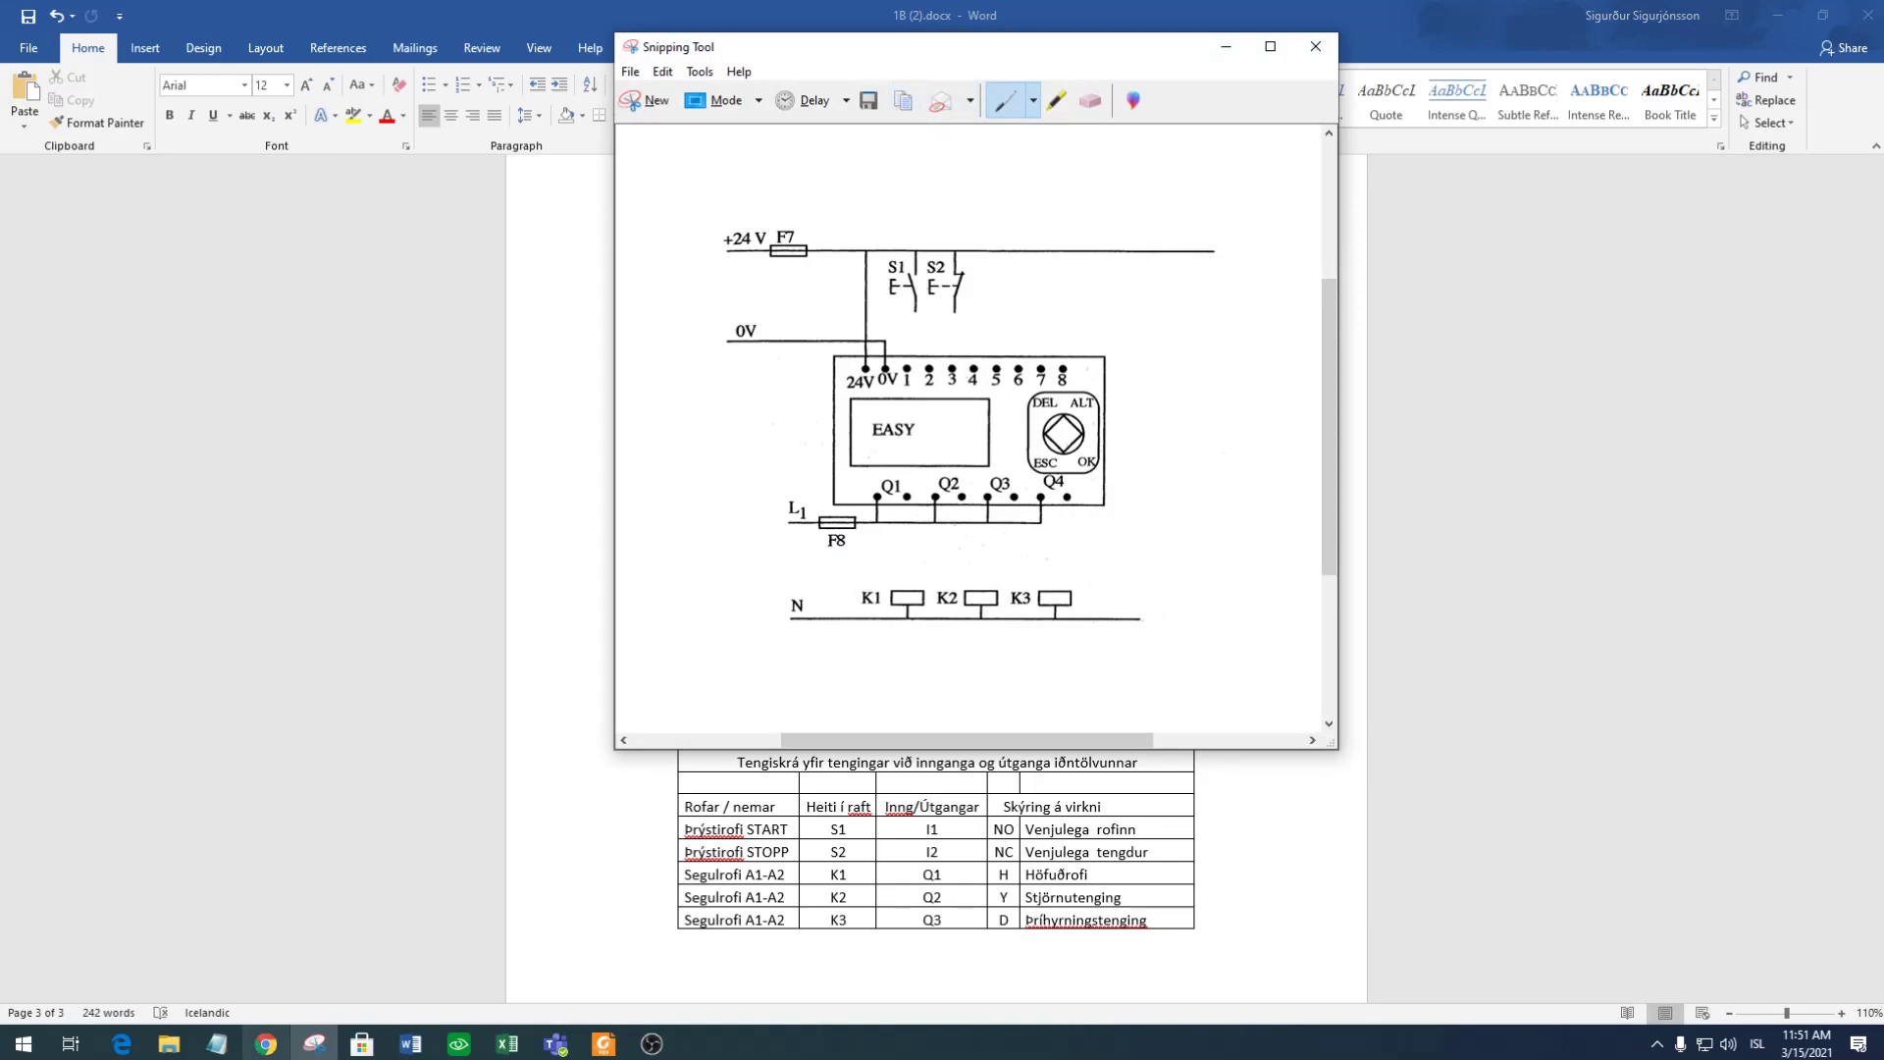
# Open Paint and paste the captured EASY wiring diagram onto the blank canvas.
pyautogui.click(32, 1055)
pyautogui.click(17, 1029)
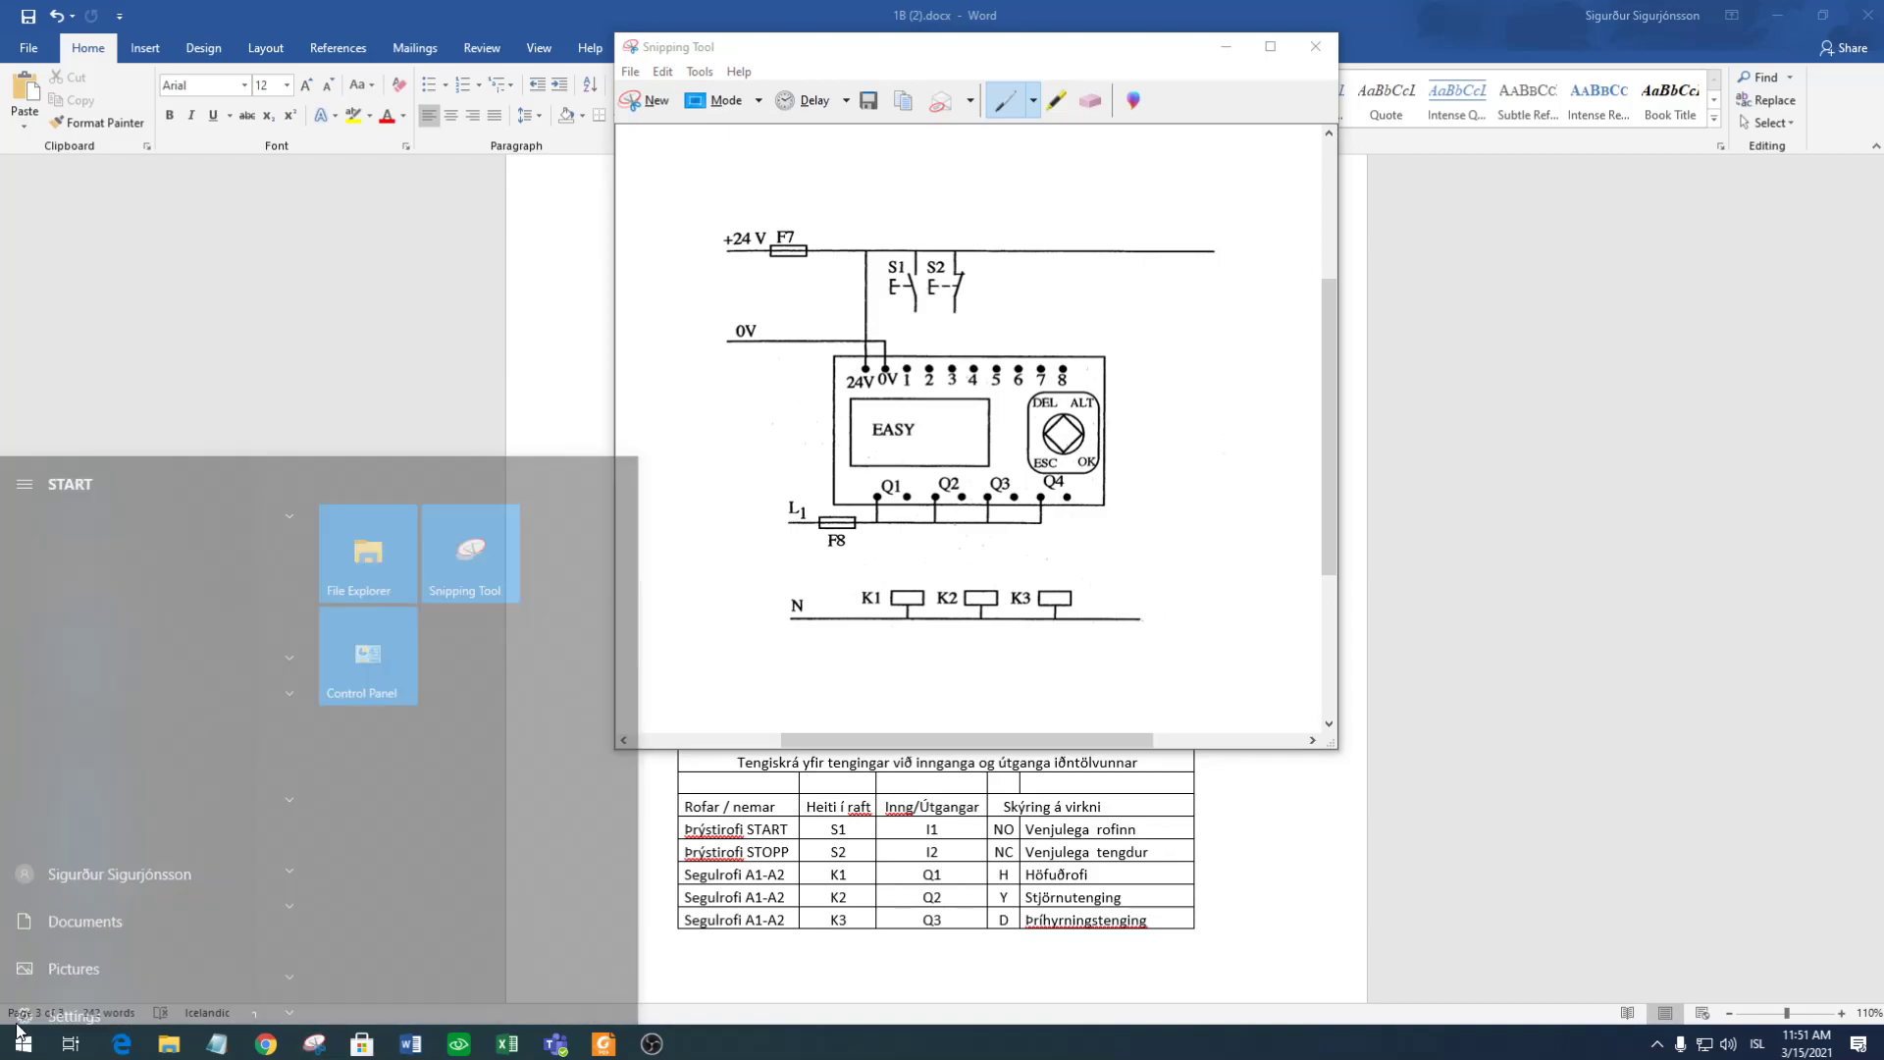
pyautogui.write('pai')
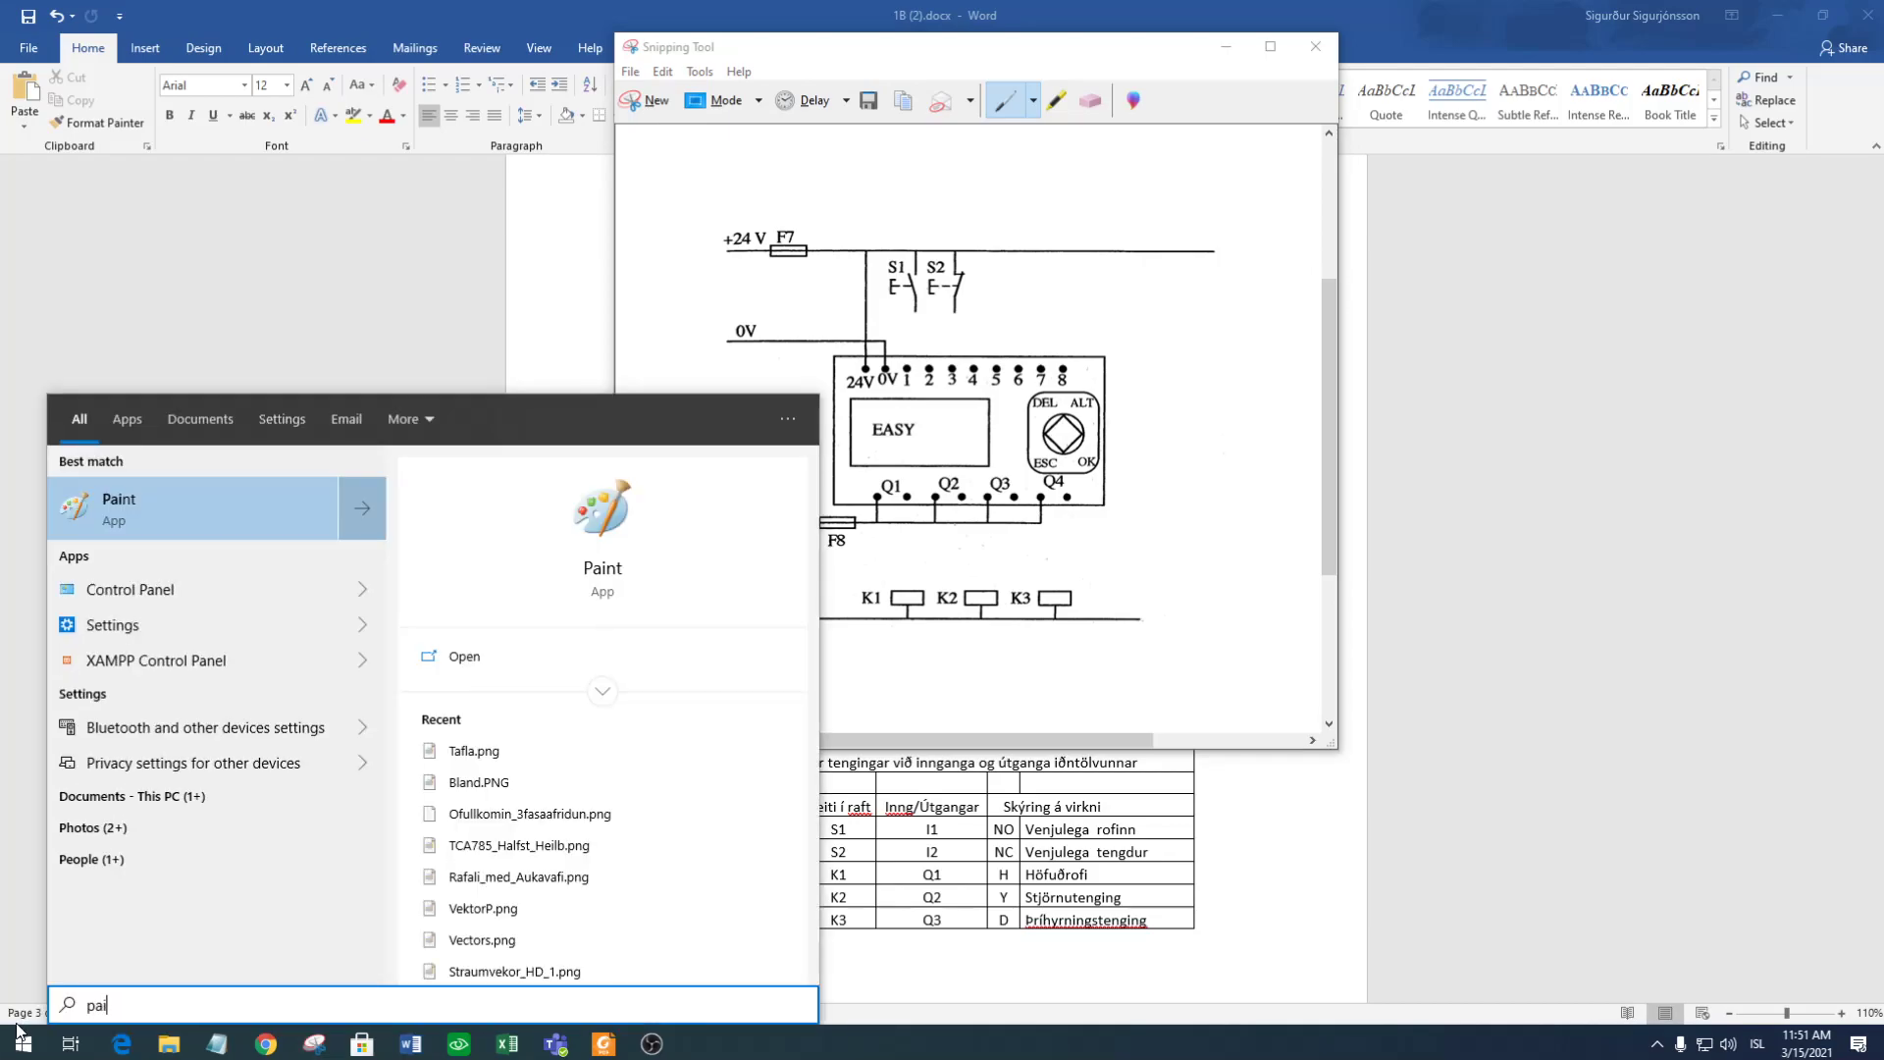
pyautogui.press('Return')
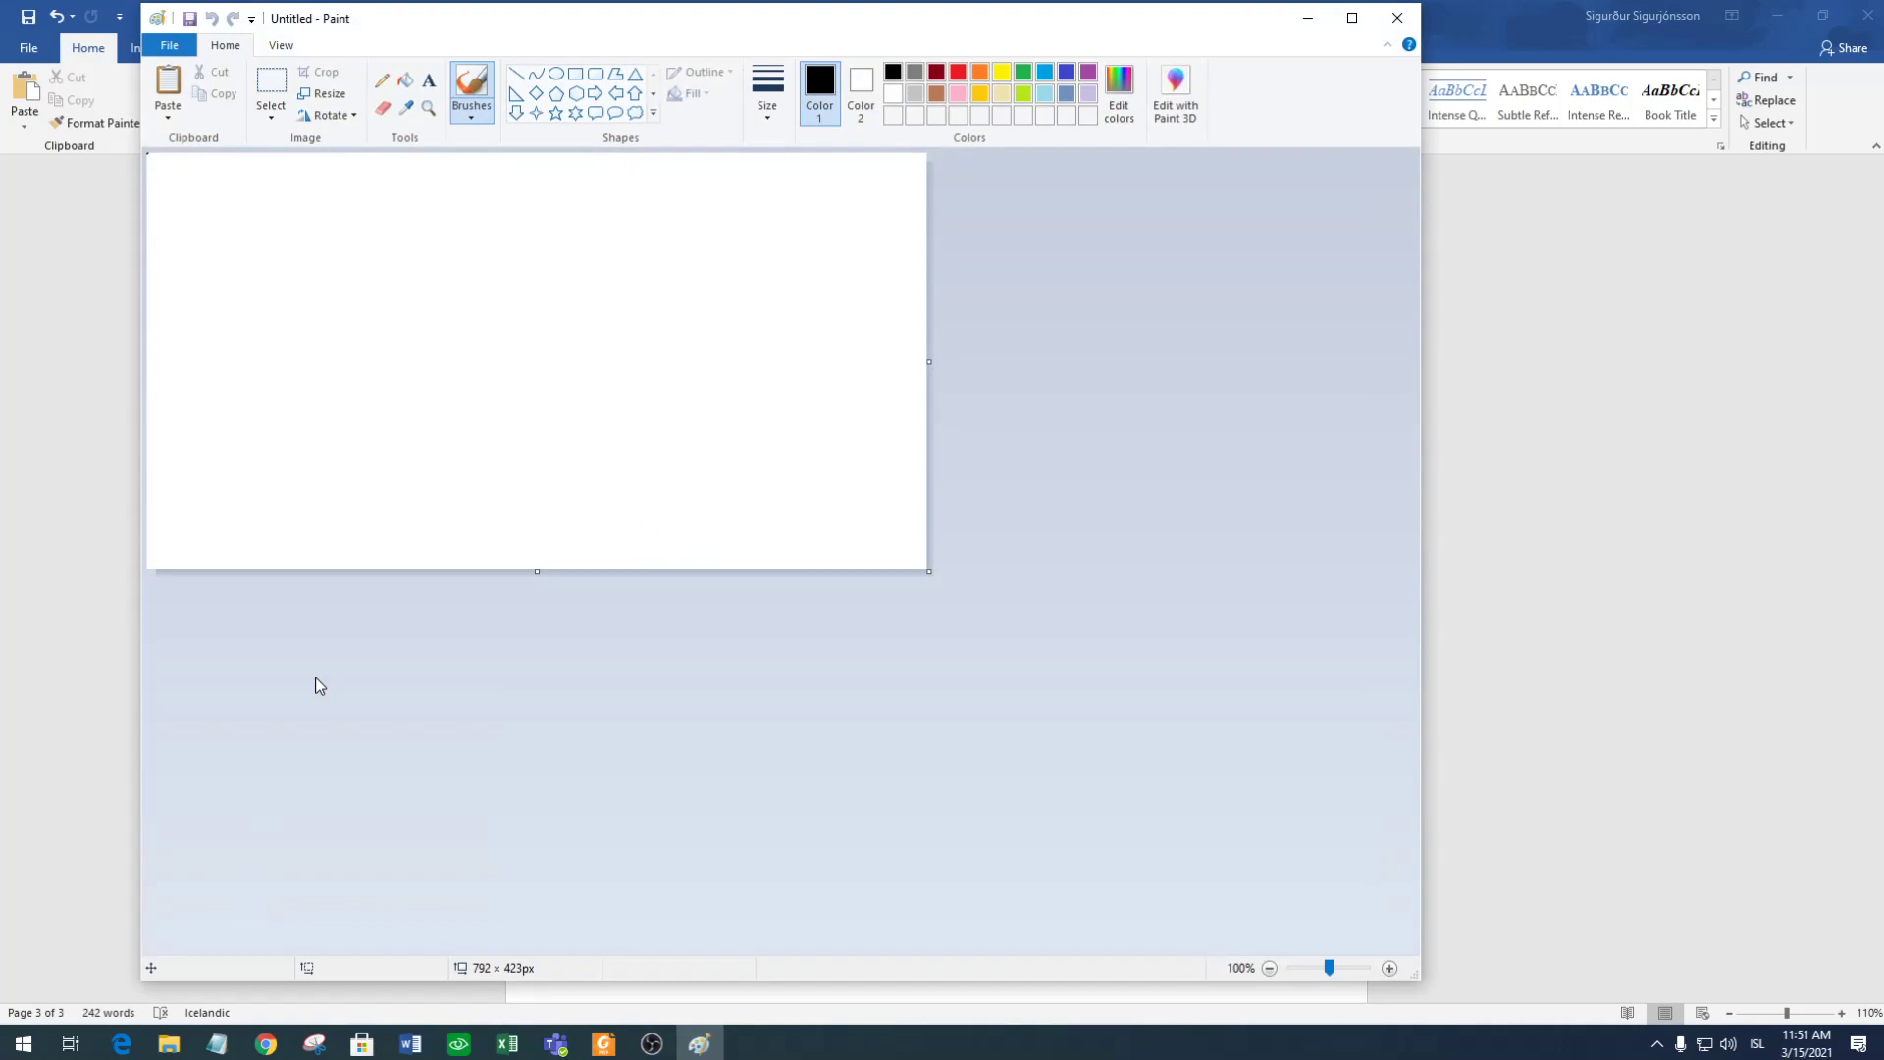
pyautogui.hotkey('ctrl', 'v')
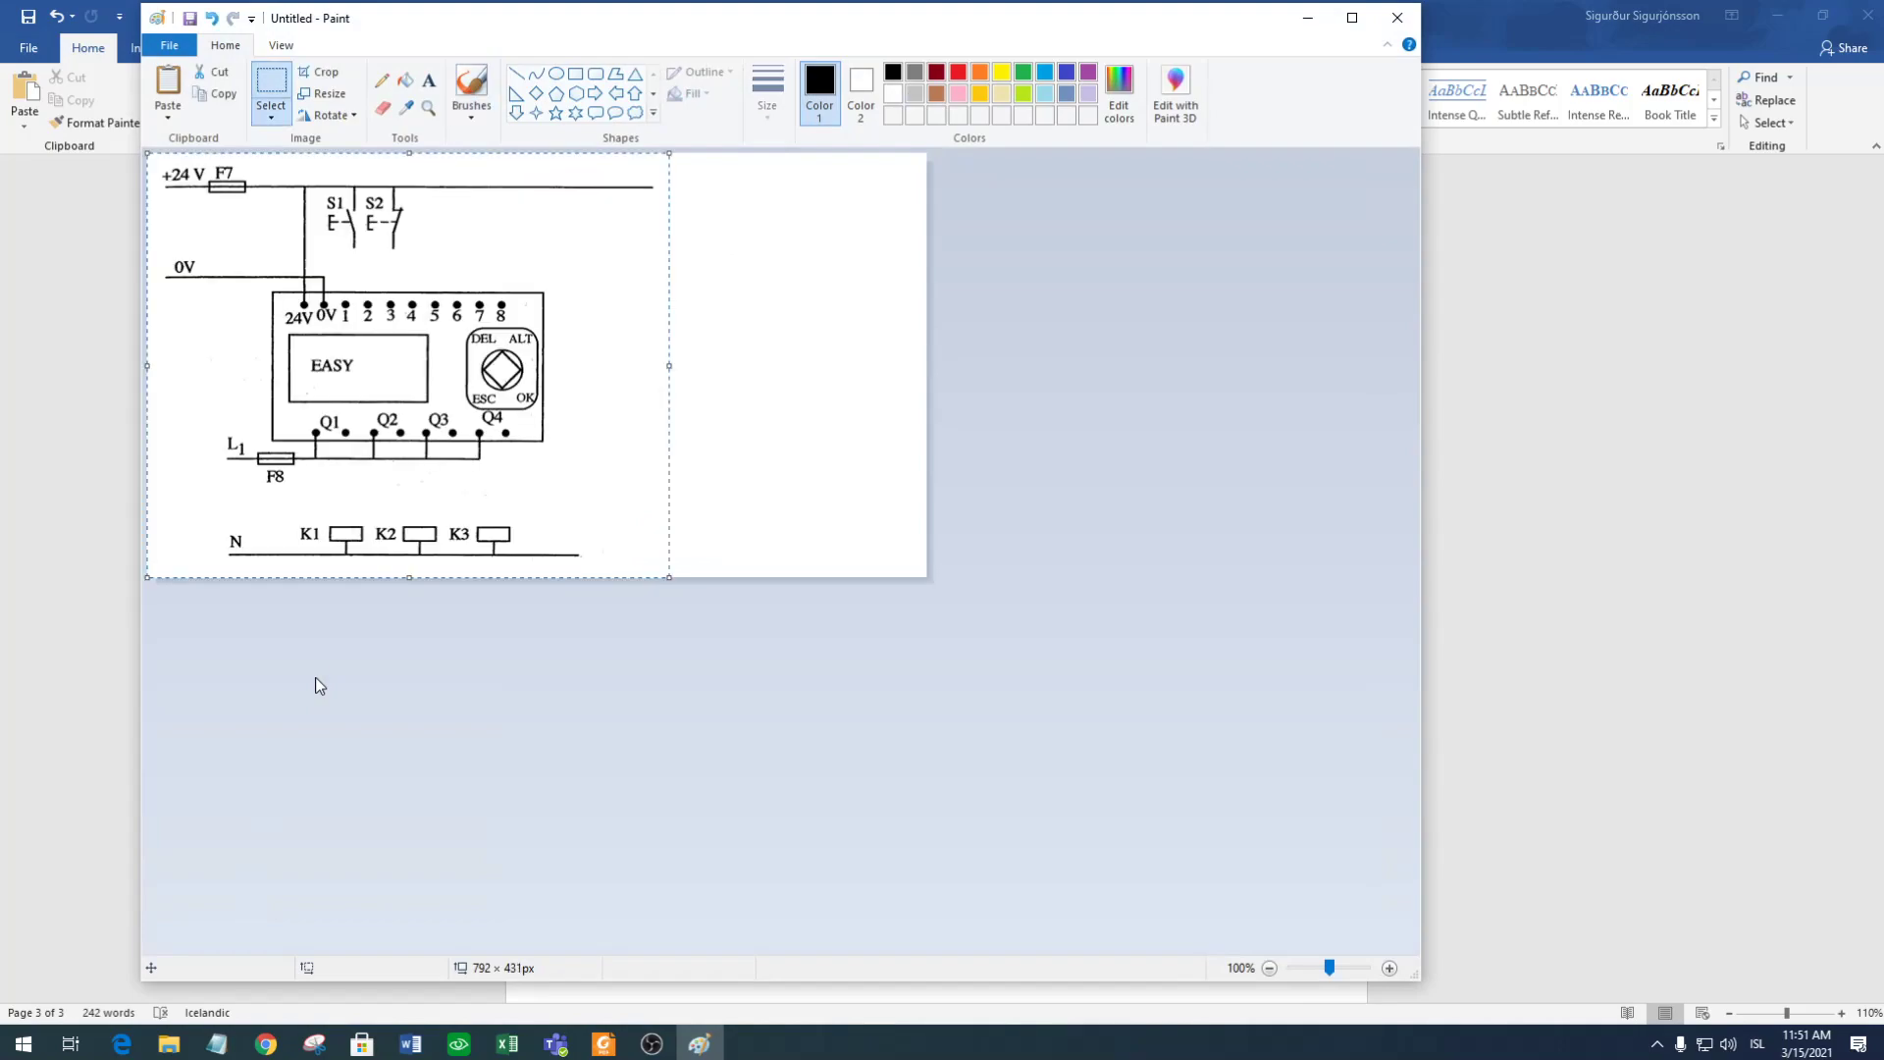
# Shrink the canvas to about 499 × 436 px so that it fits around the pasted wiring diagram.
pyautogui.click(821, 450)
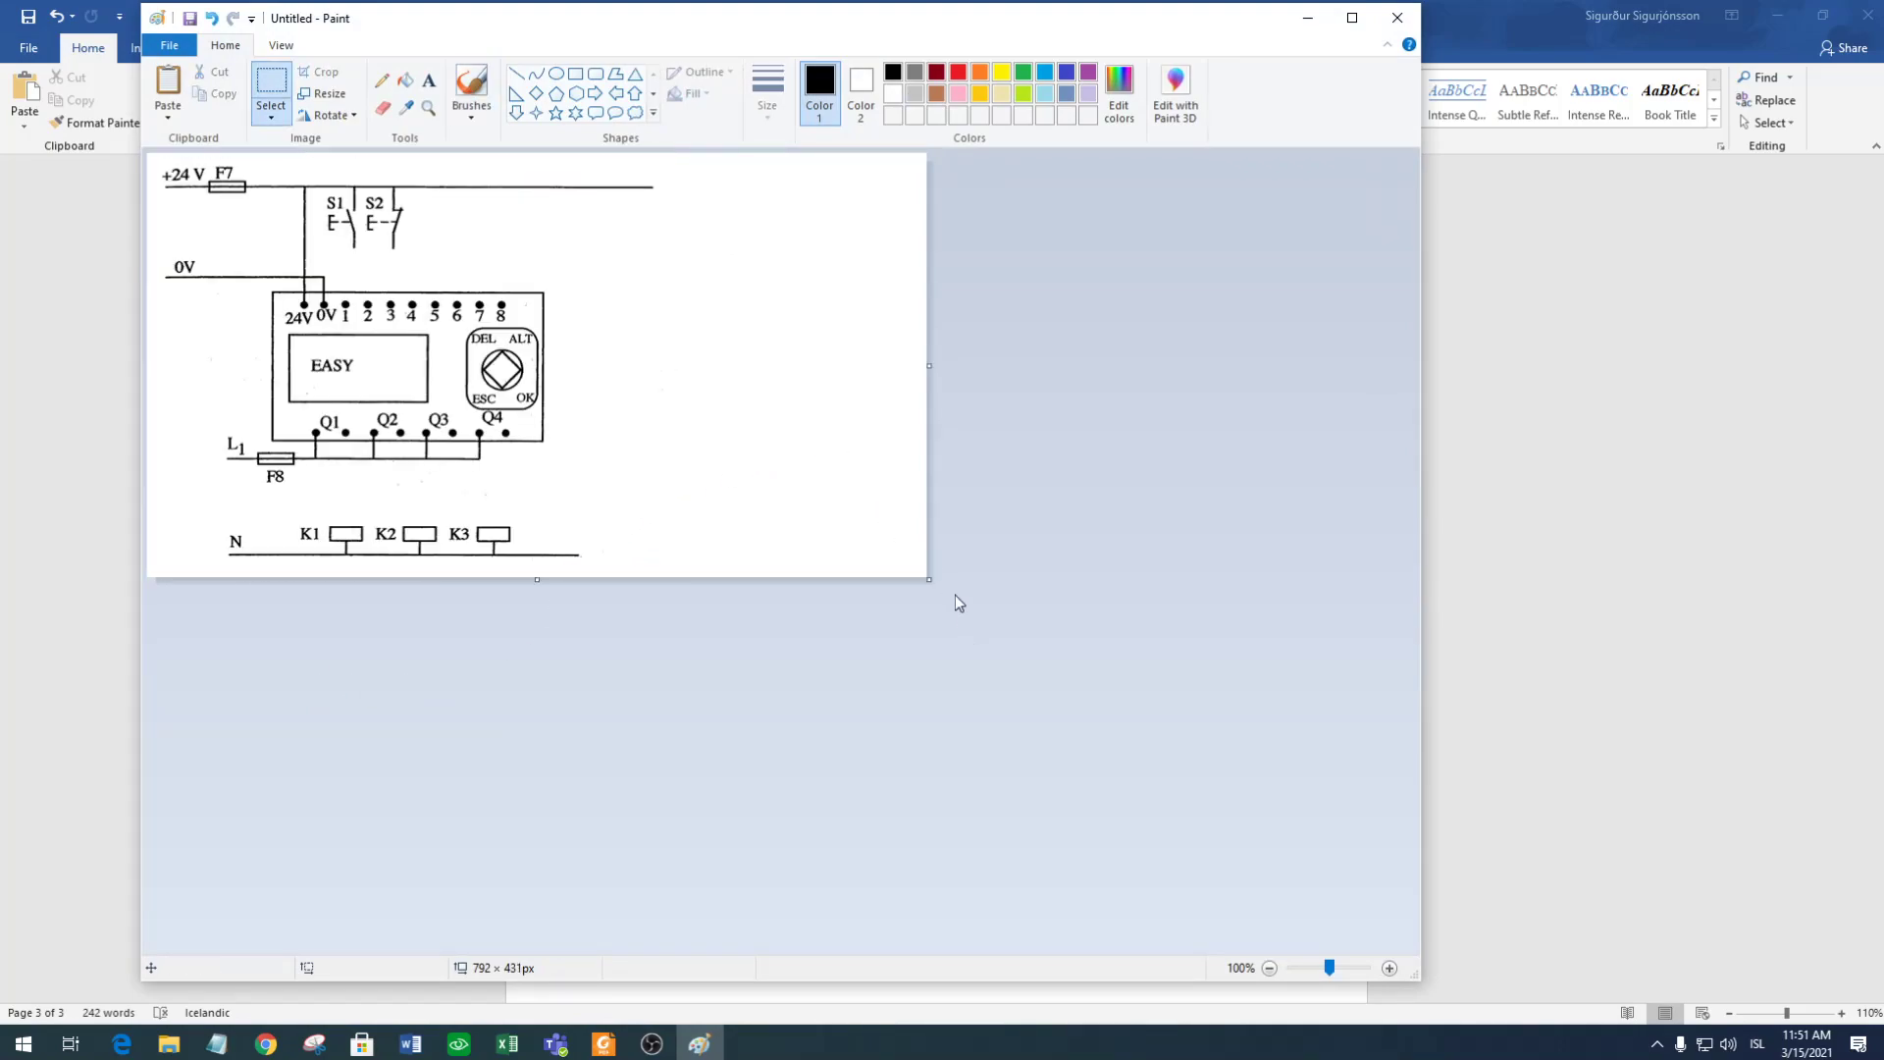
pyautogui.moveTo(931, 582); pyautogui.dragTo(672, 579)
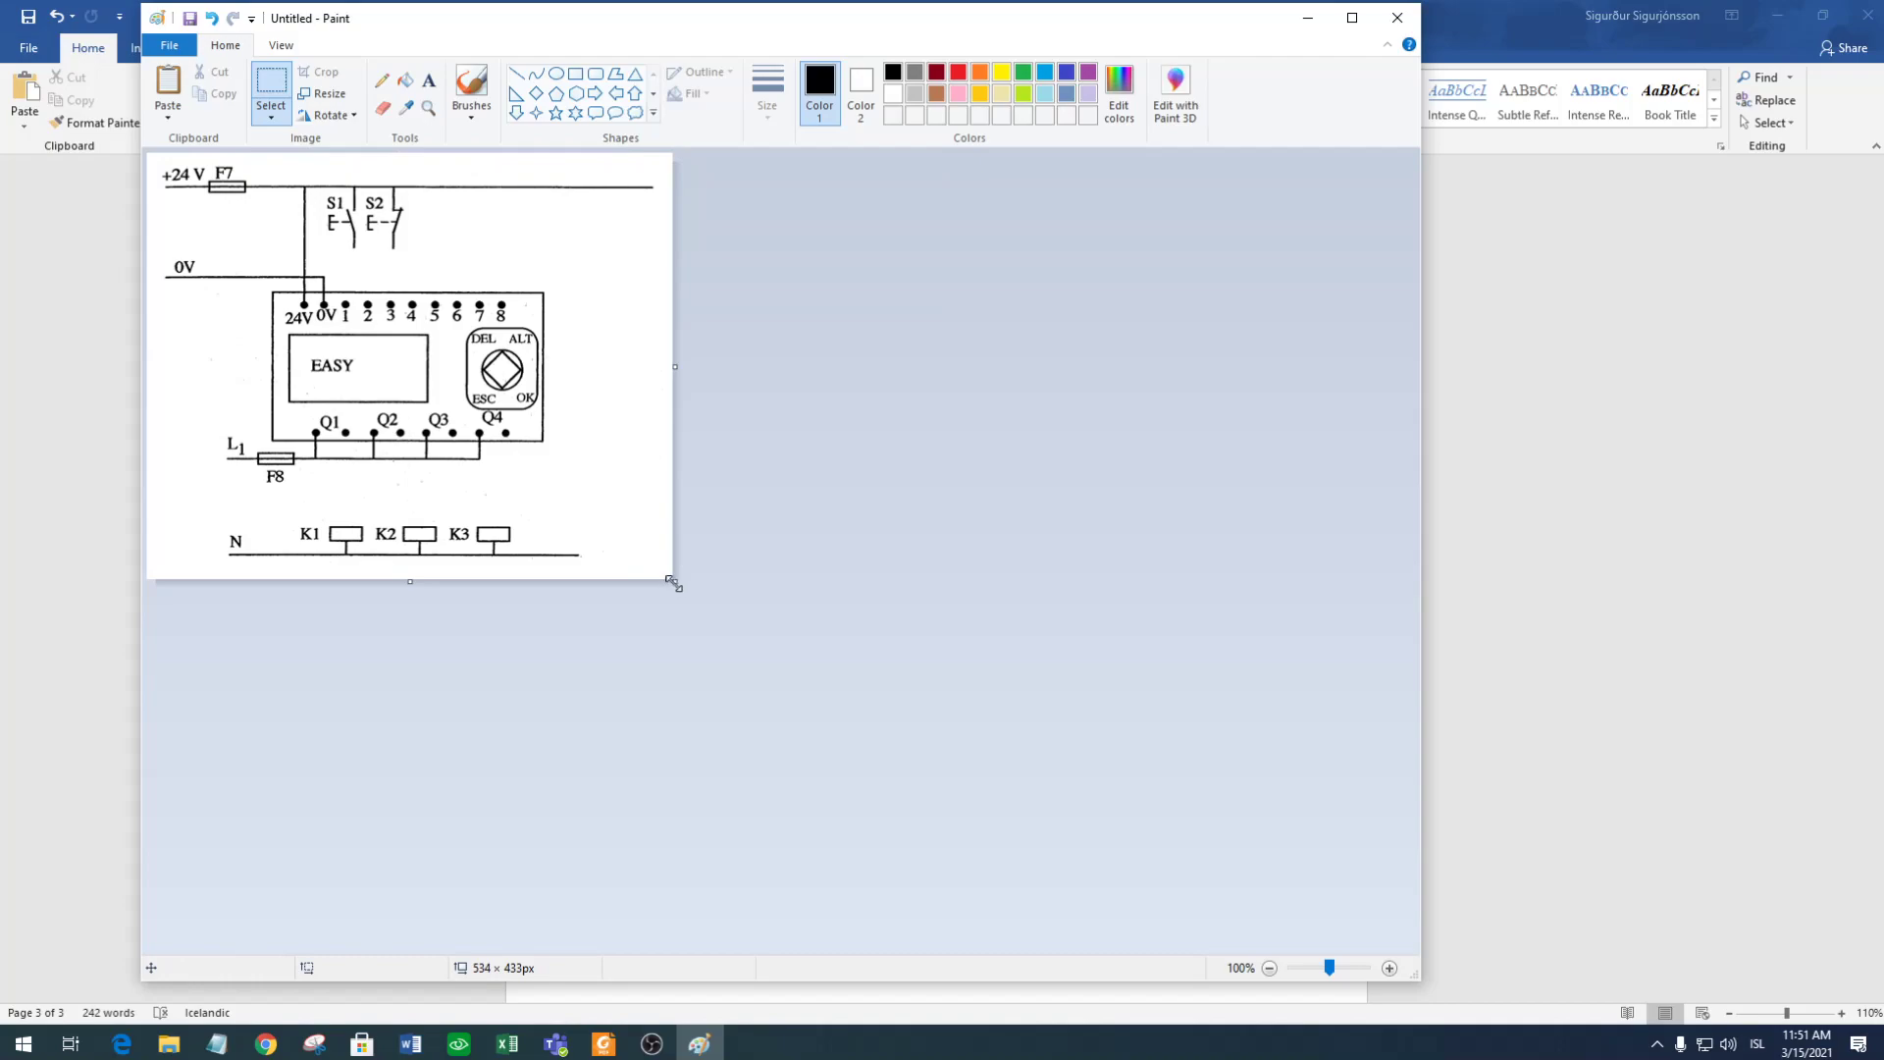
pyautogui.moveTo(673, 584); pyautogui.dragTo(639, 582)
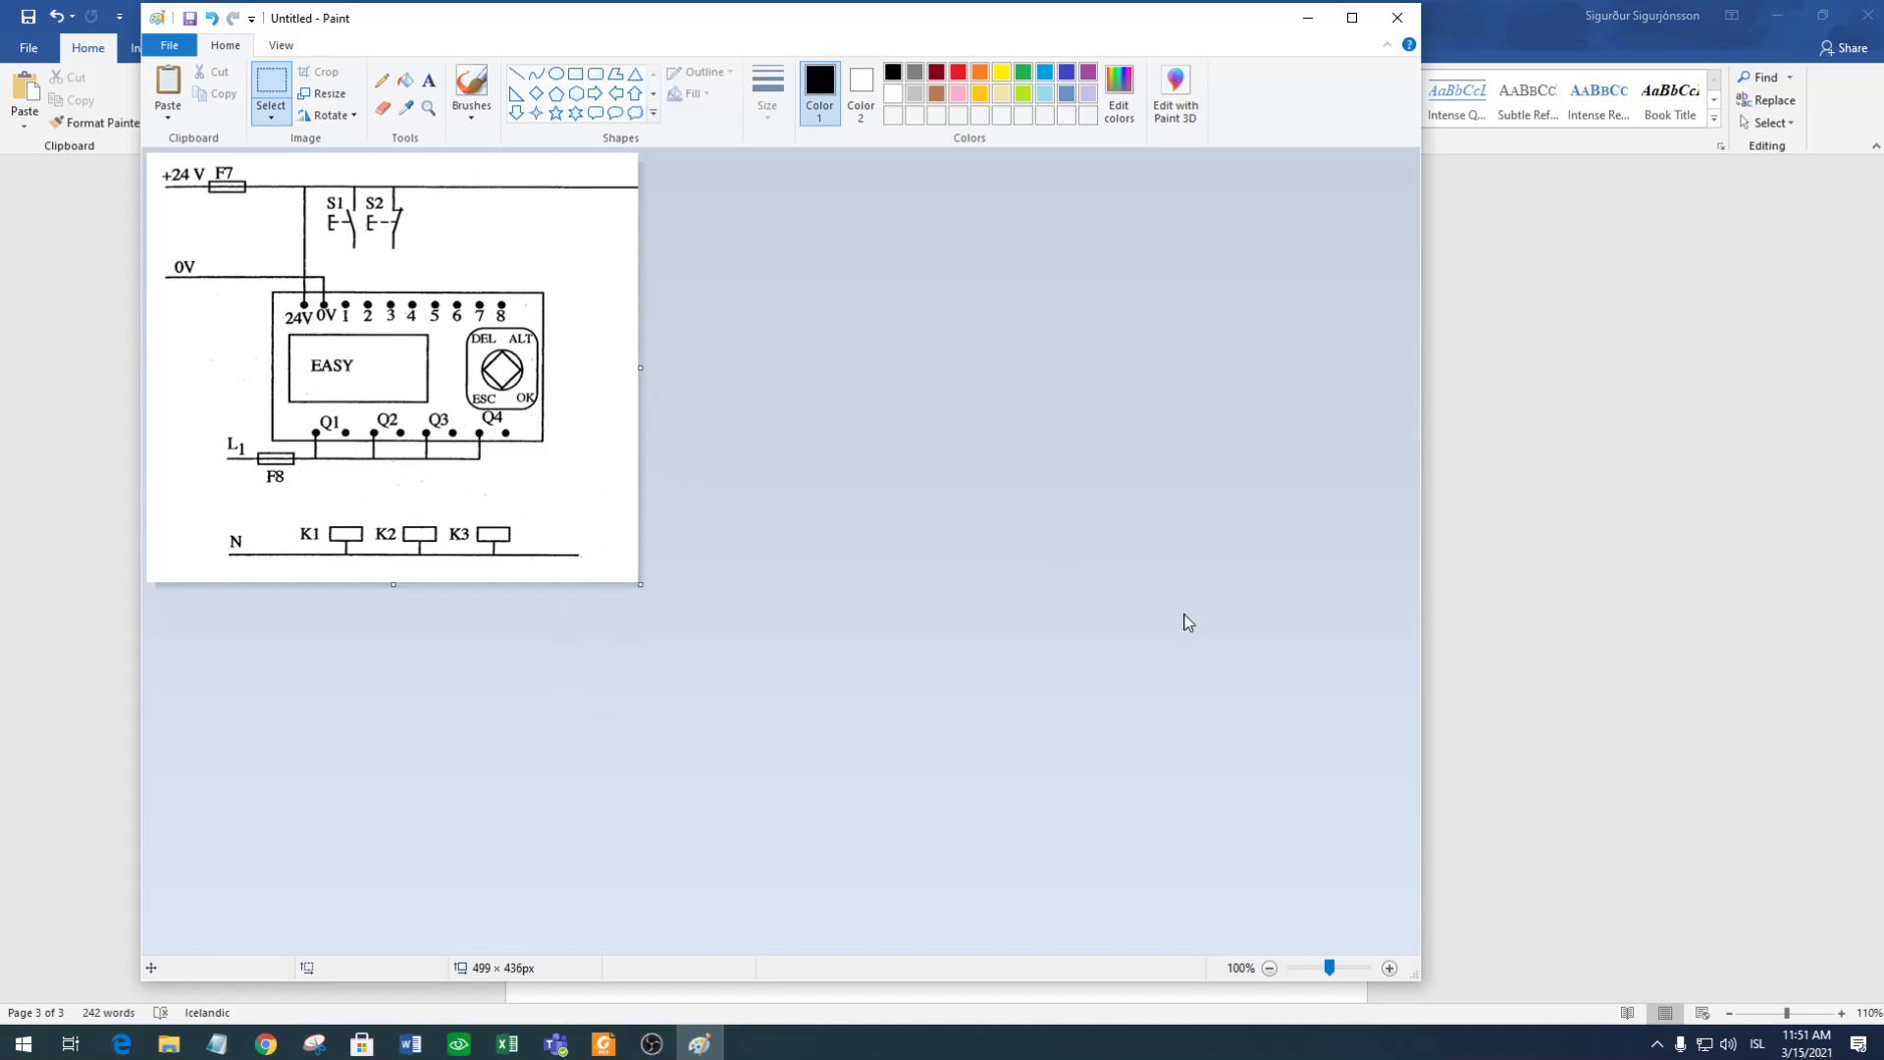
pyautogui.click(1566, 643)
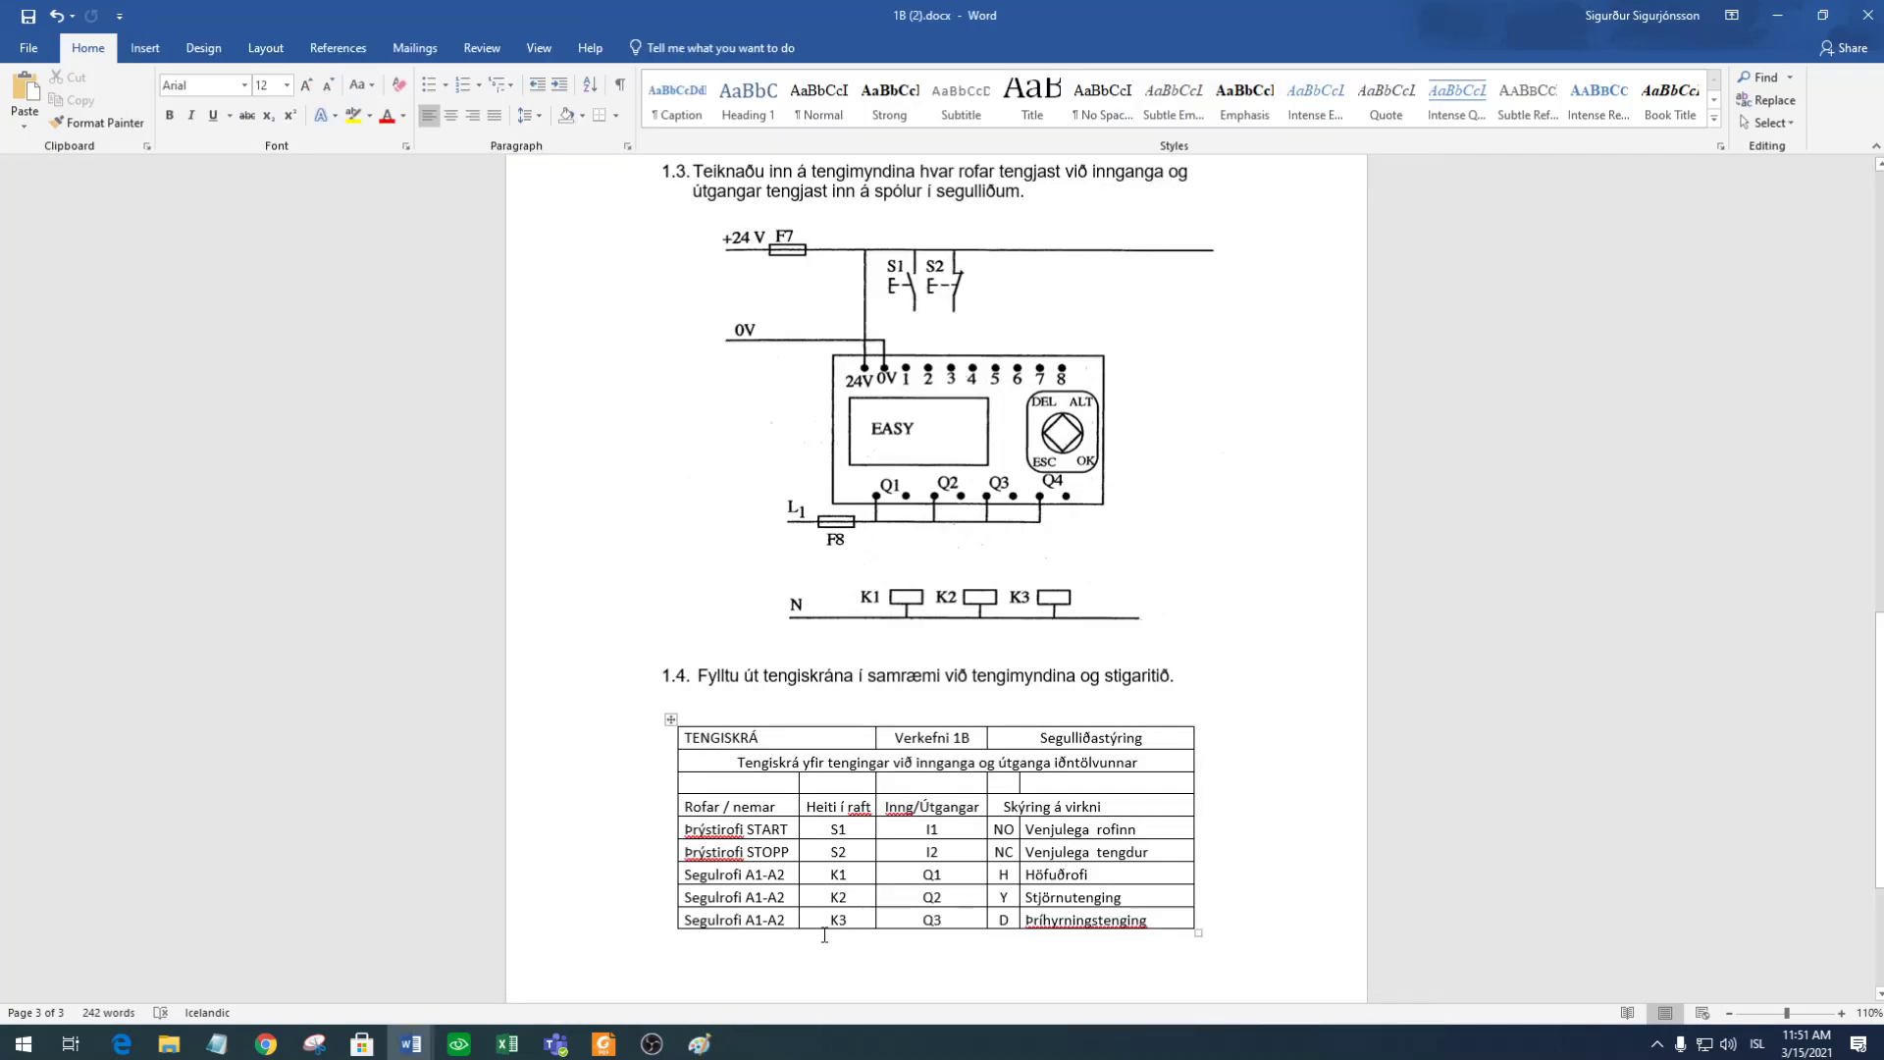
pyautogui.click(325, 1042)
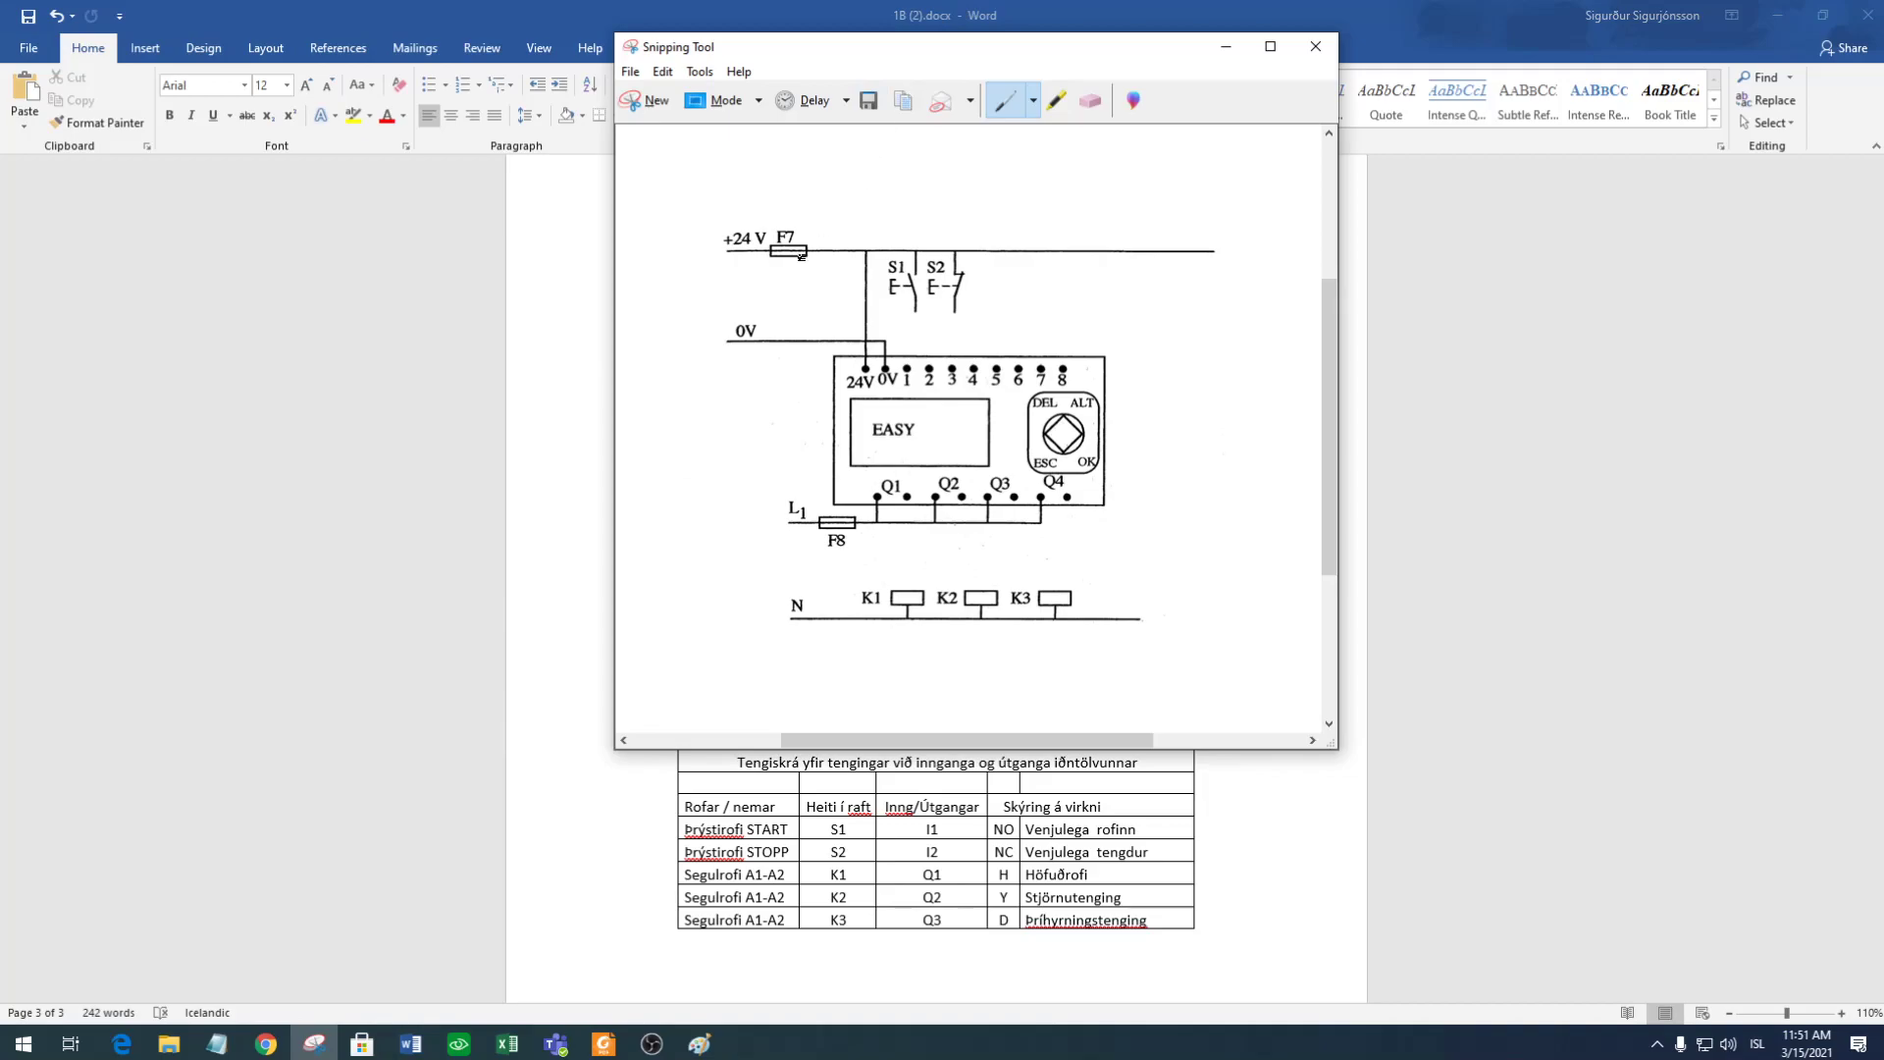
pyautogui.click(20, 1046)
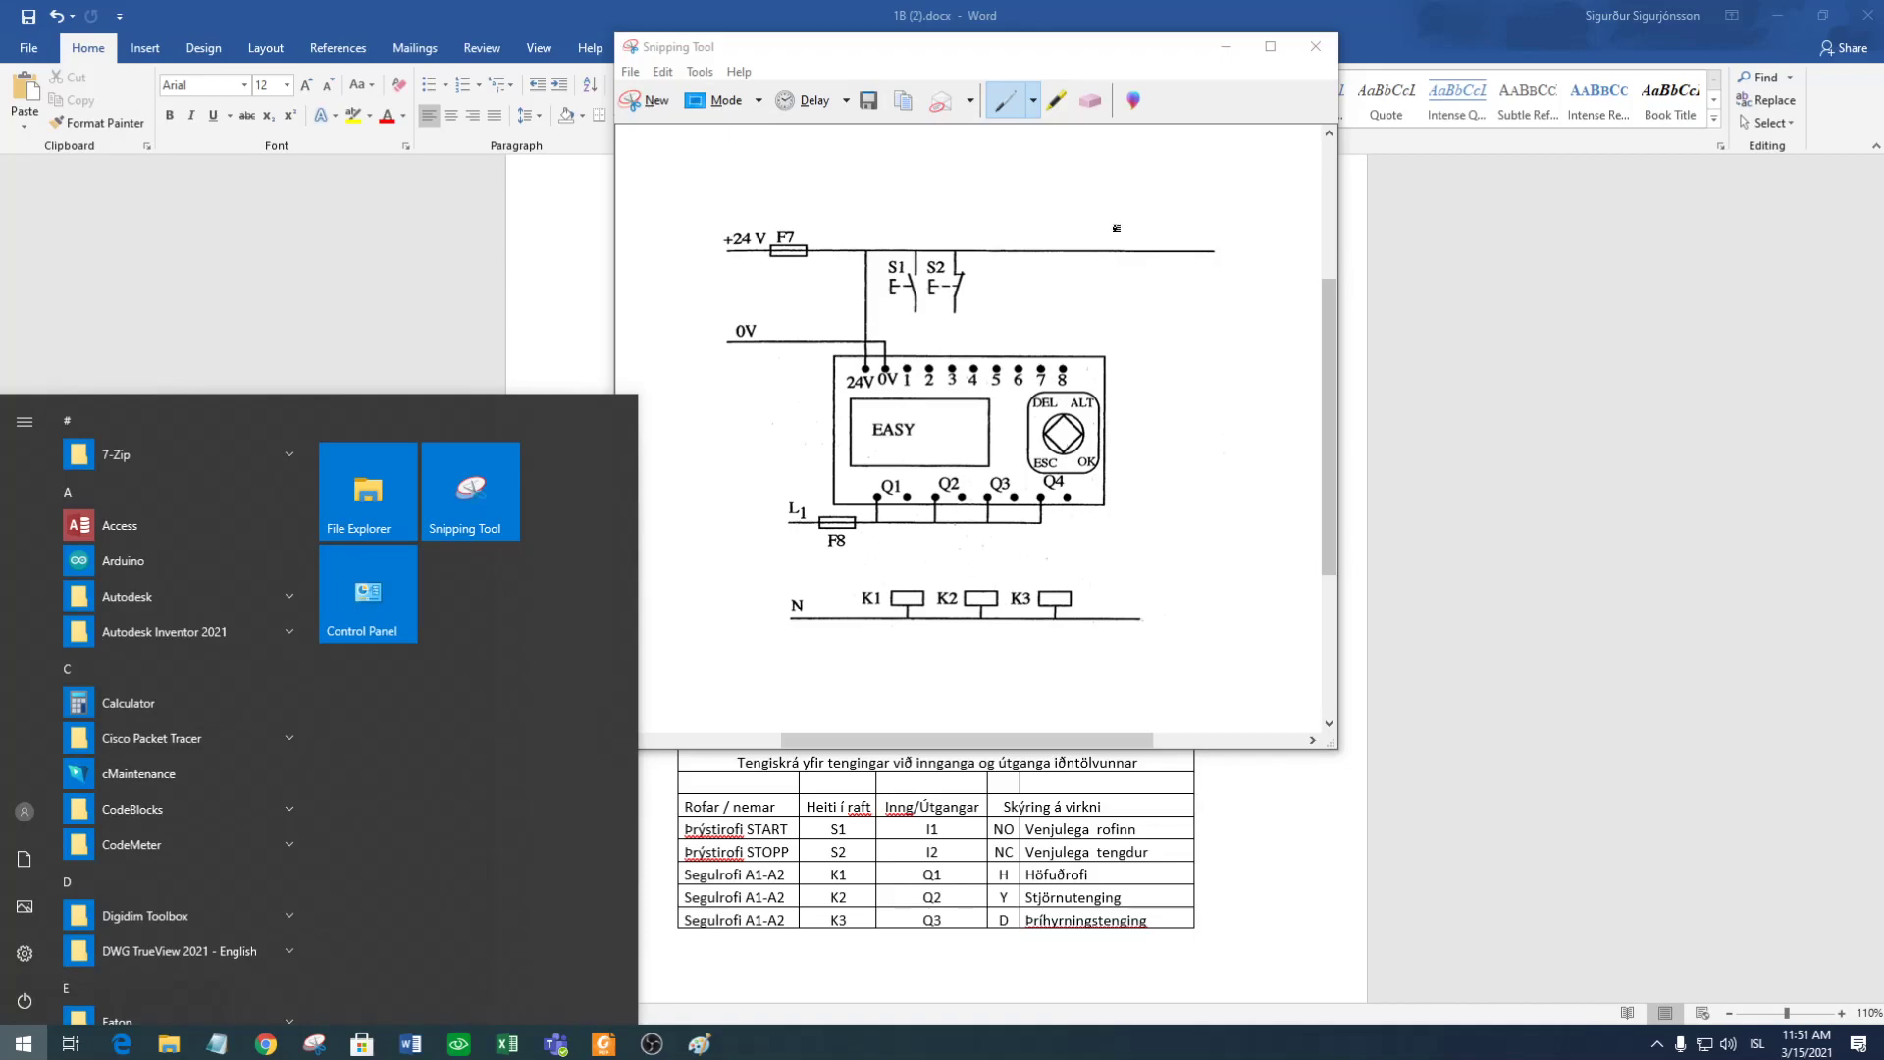
pyautogui.click(926, 194)
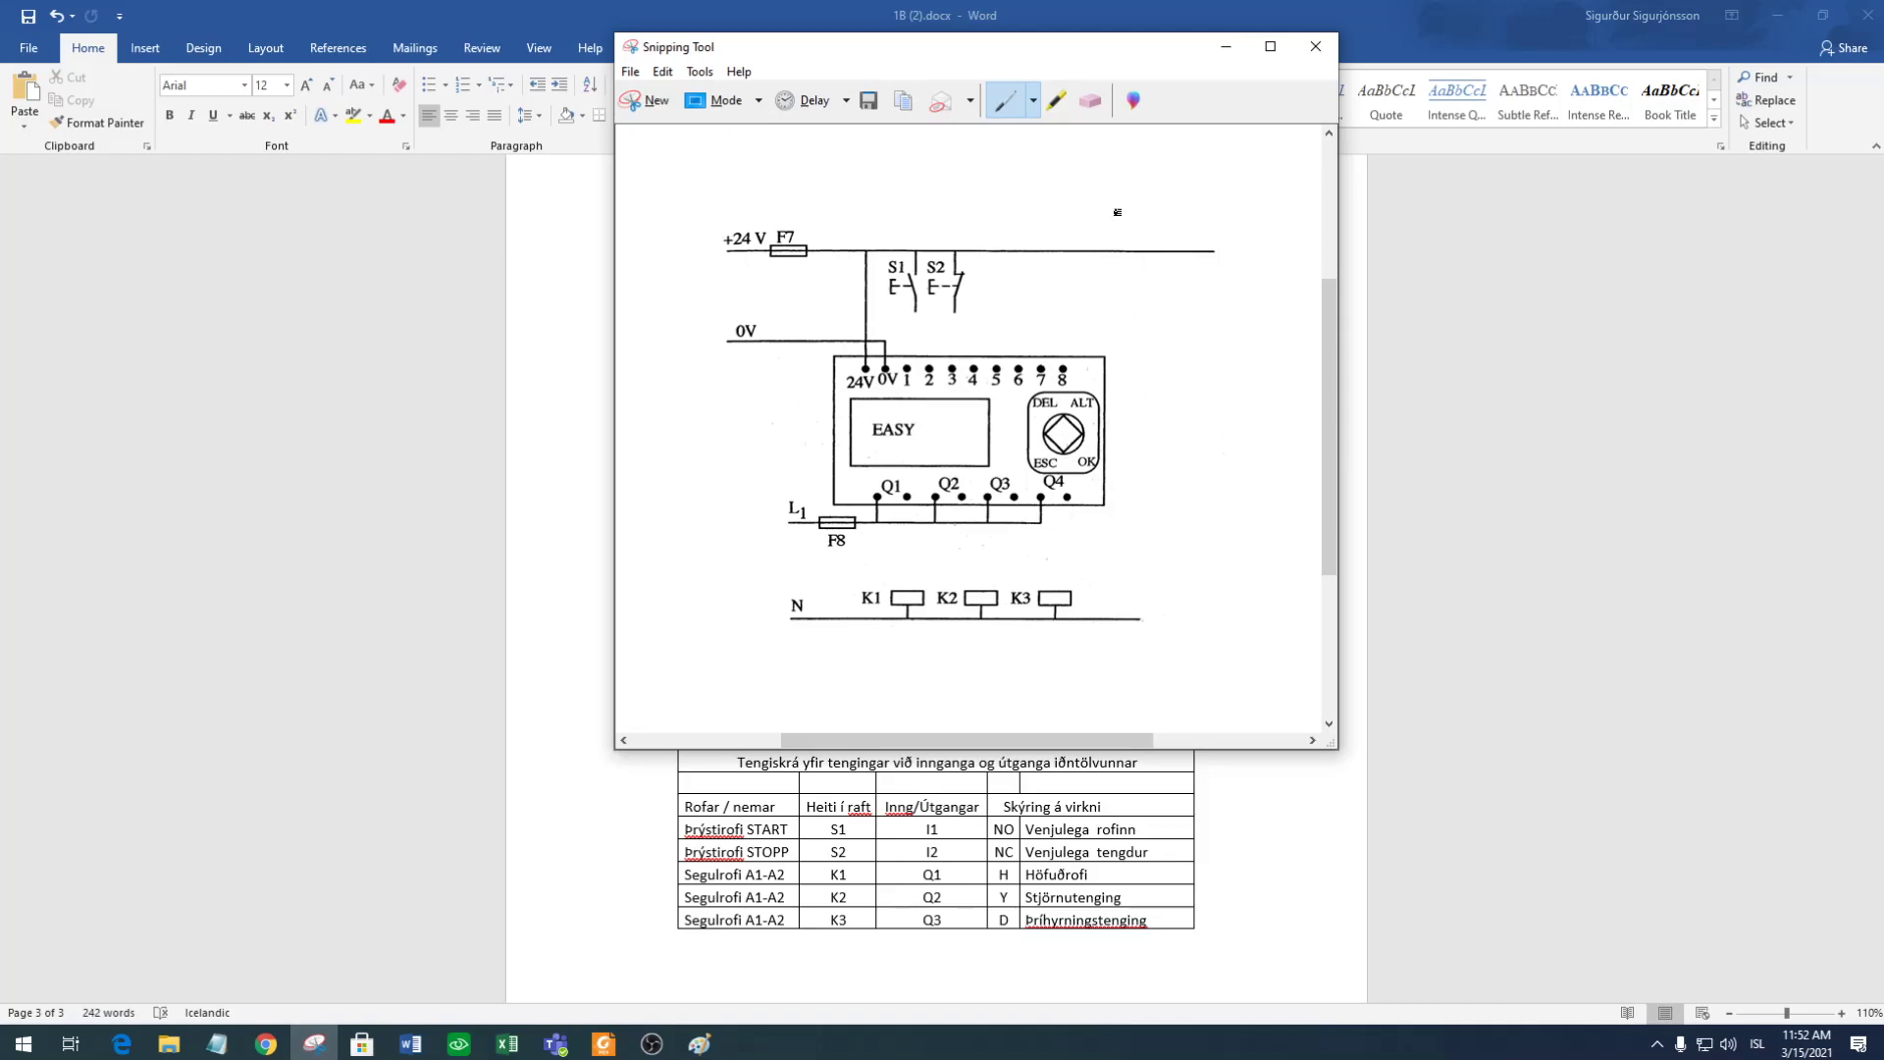
pyautogui.click(904, 104)
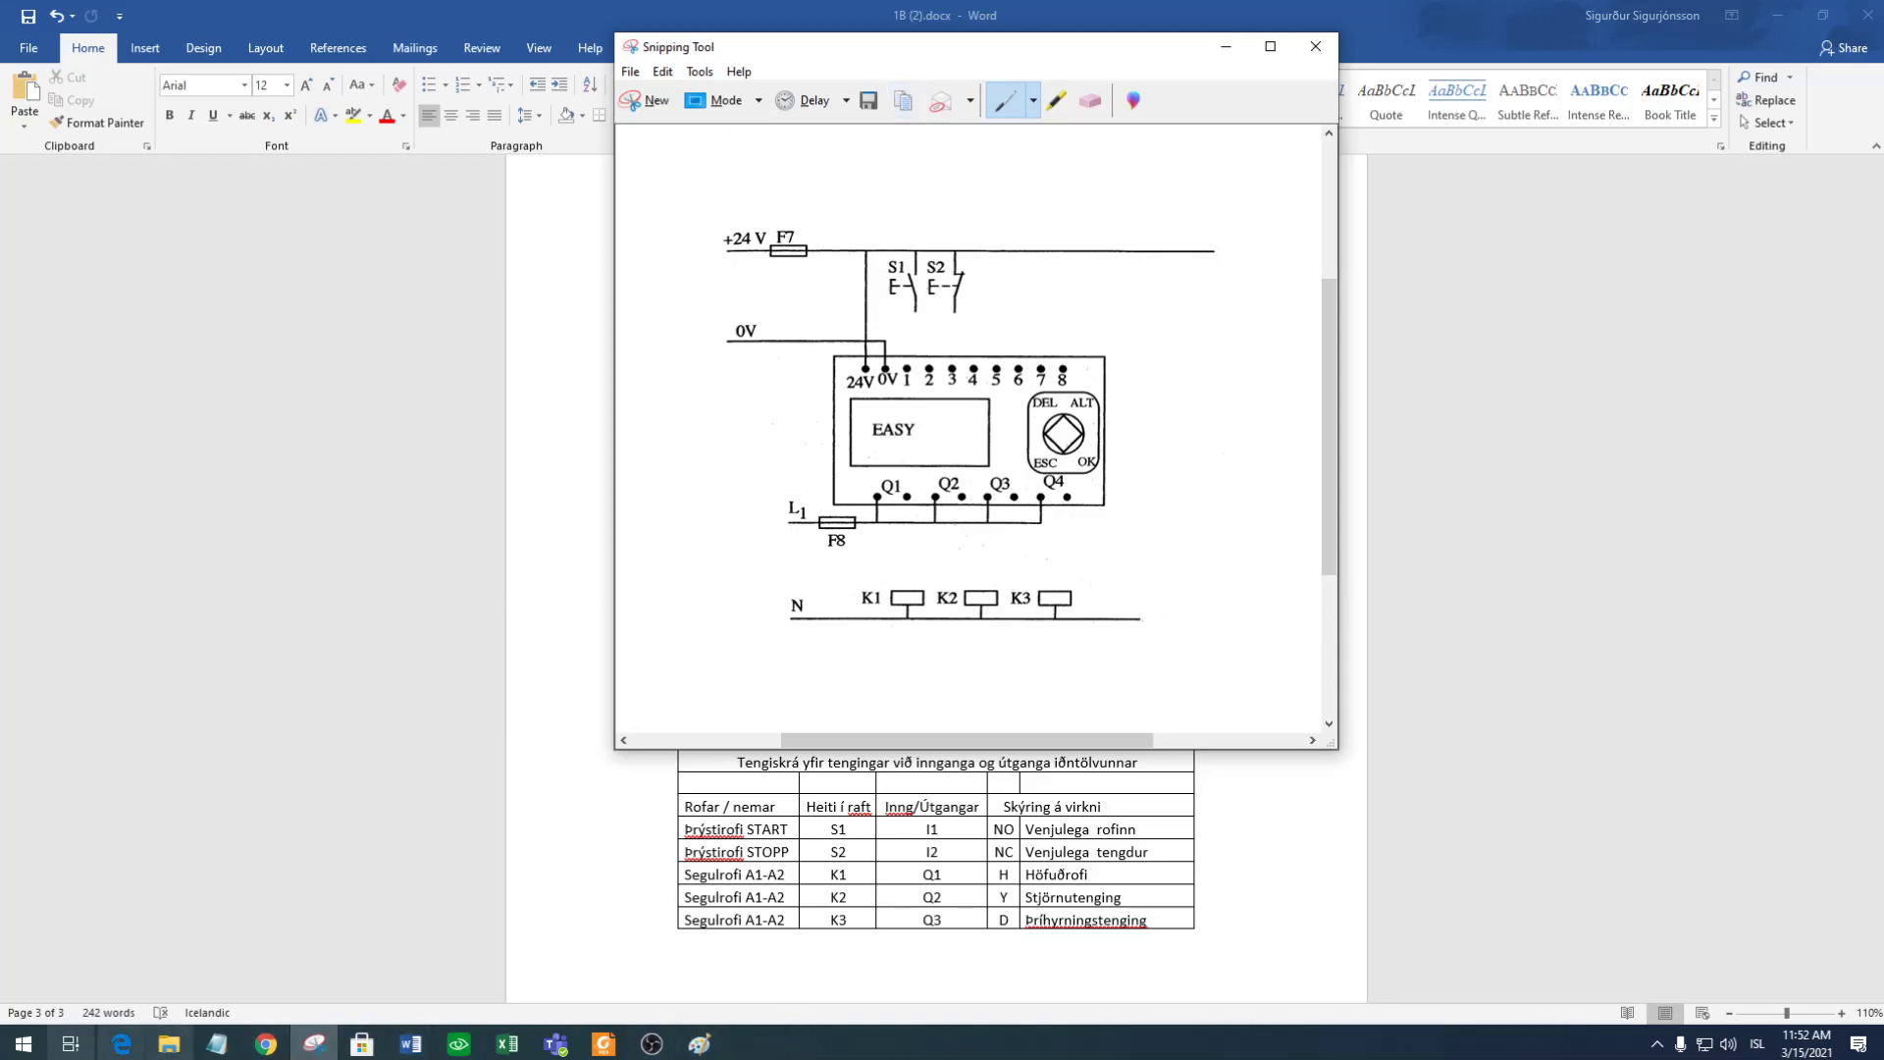
pyautogui.click(16, 1046)
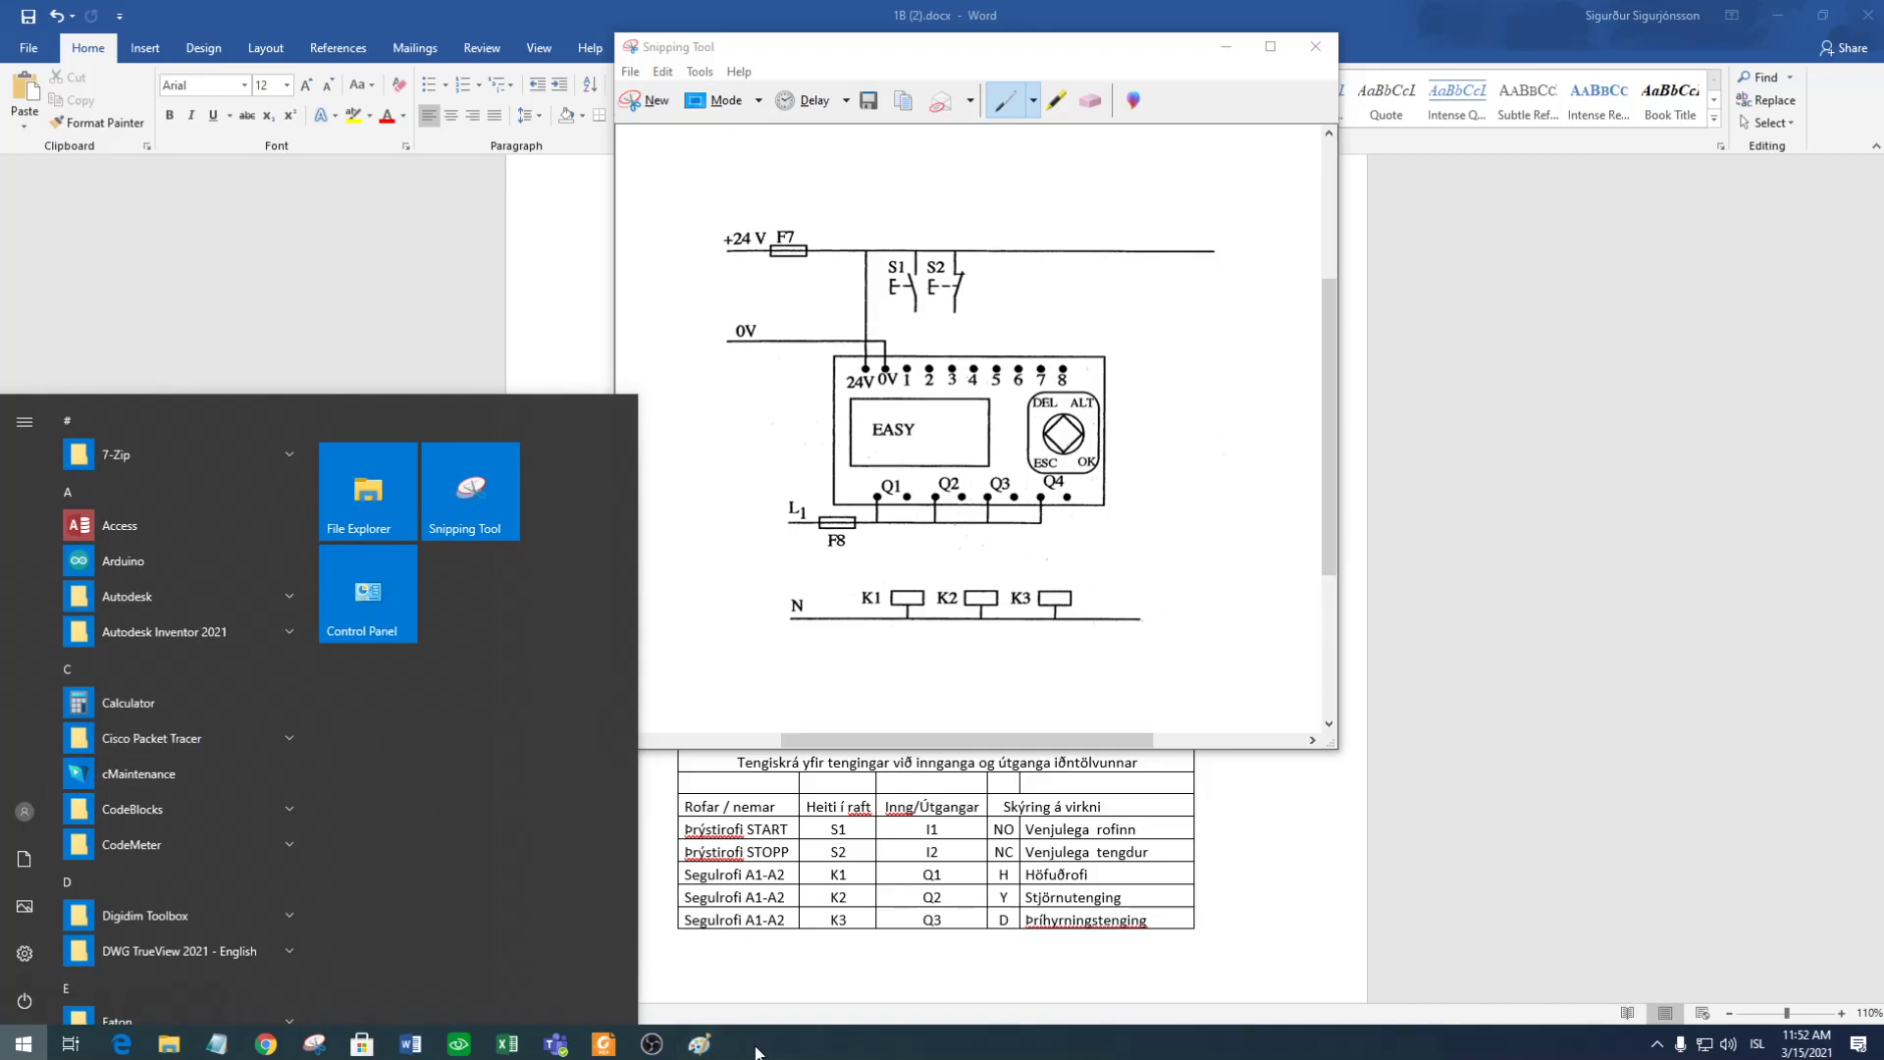
# Switch to Paint and narrow its window to free up space beside it.
pyautogui.click(699, 1043)
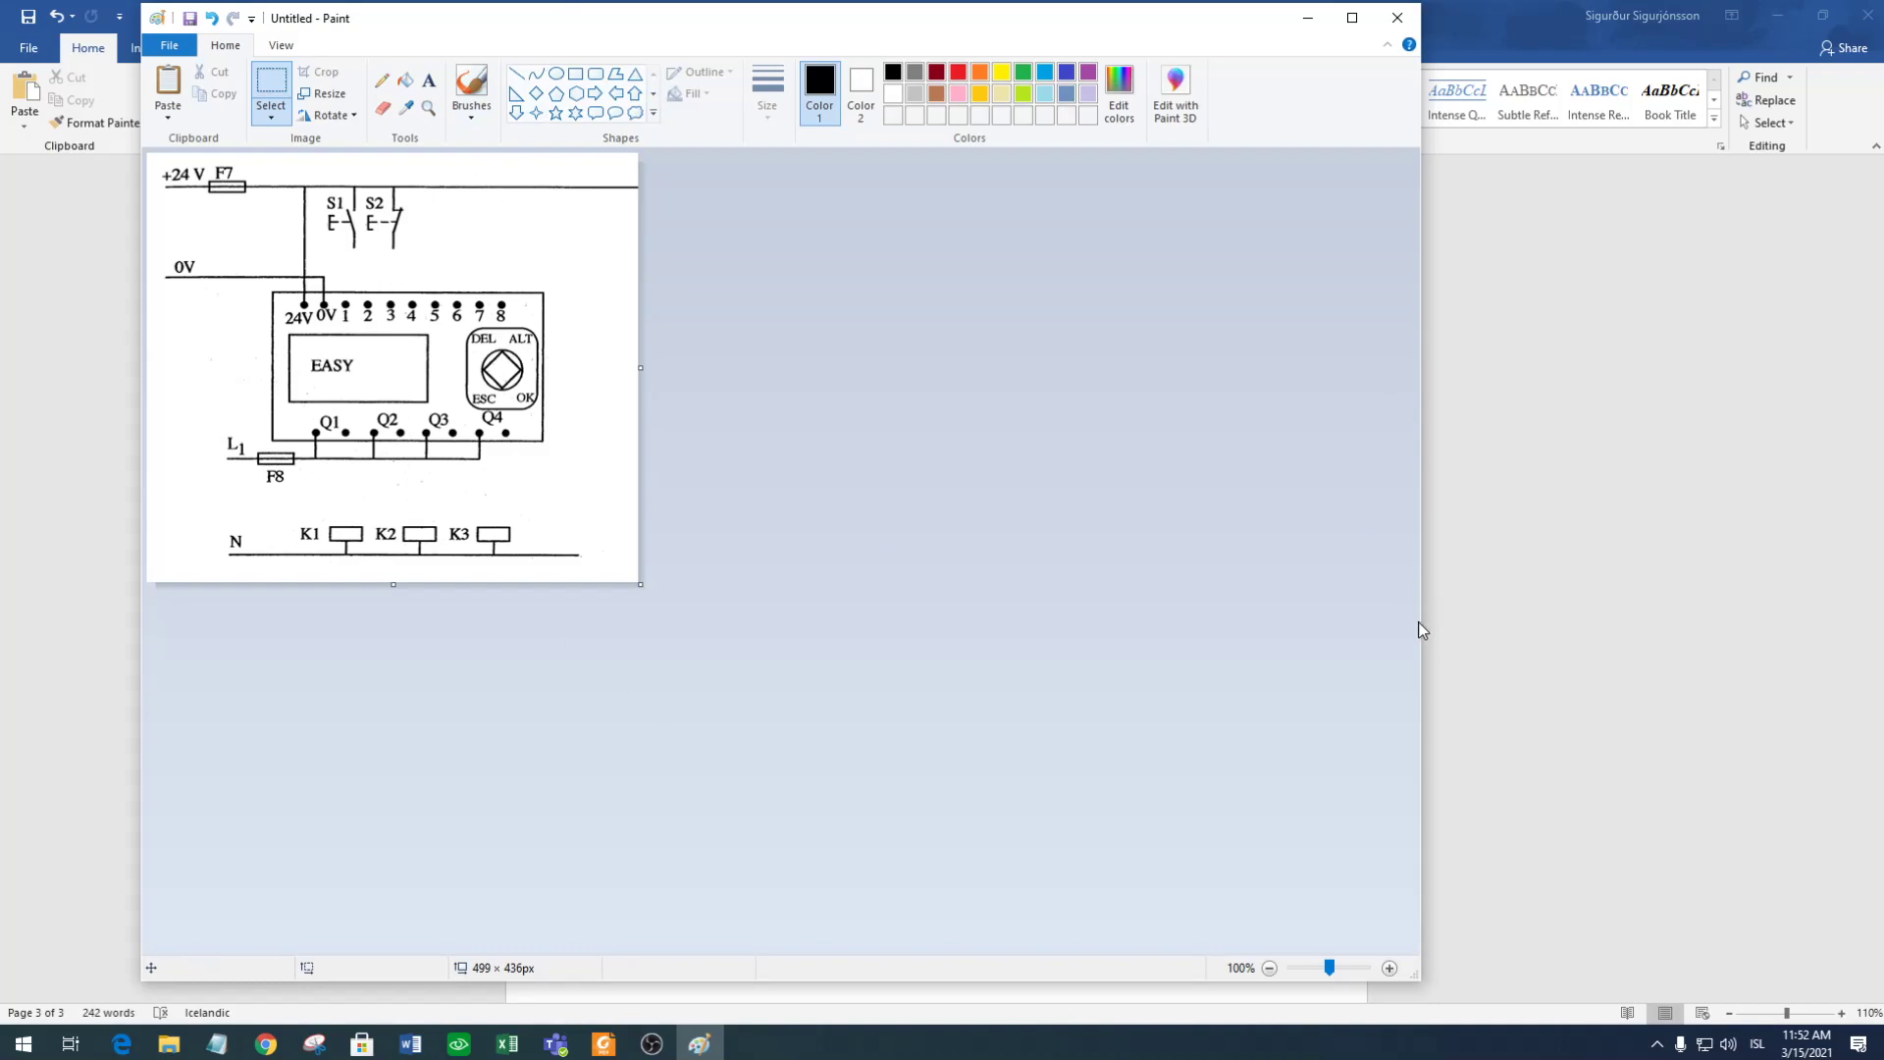
pyautogui.moveTo(1420, 624); pyautogui.dragTo(1136, 629)
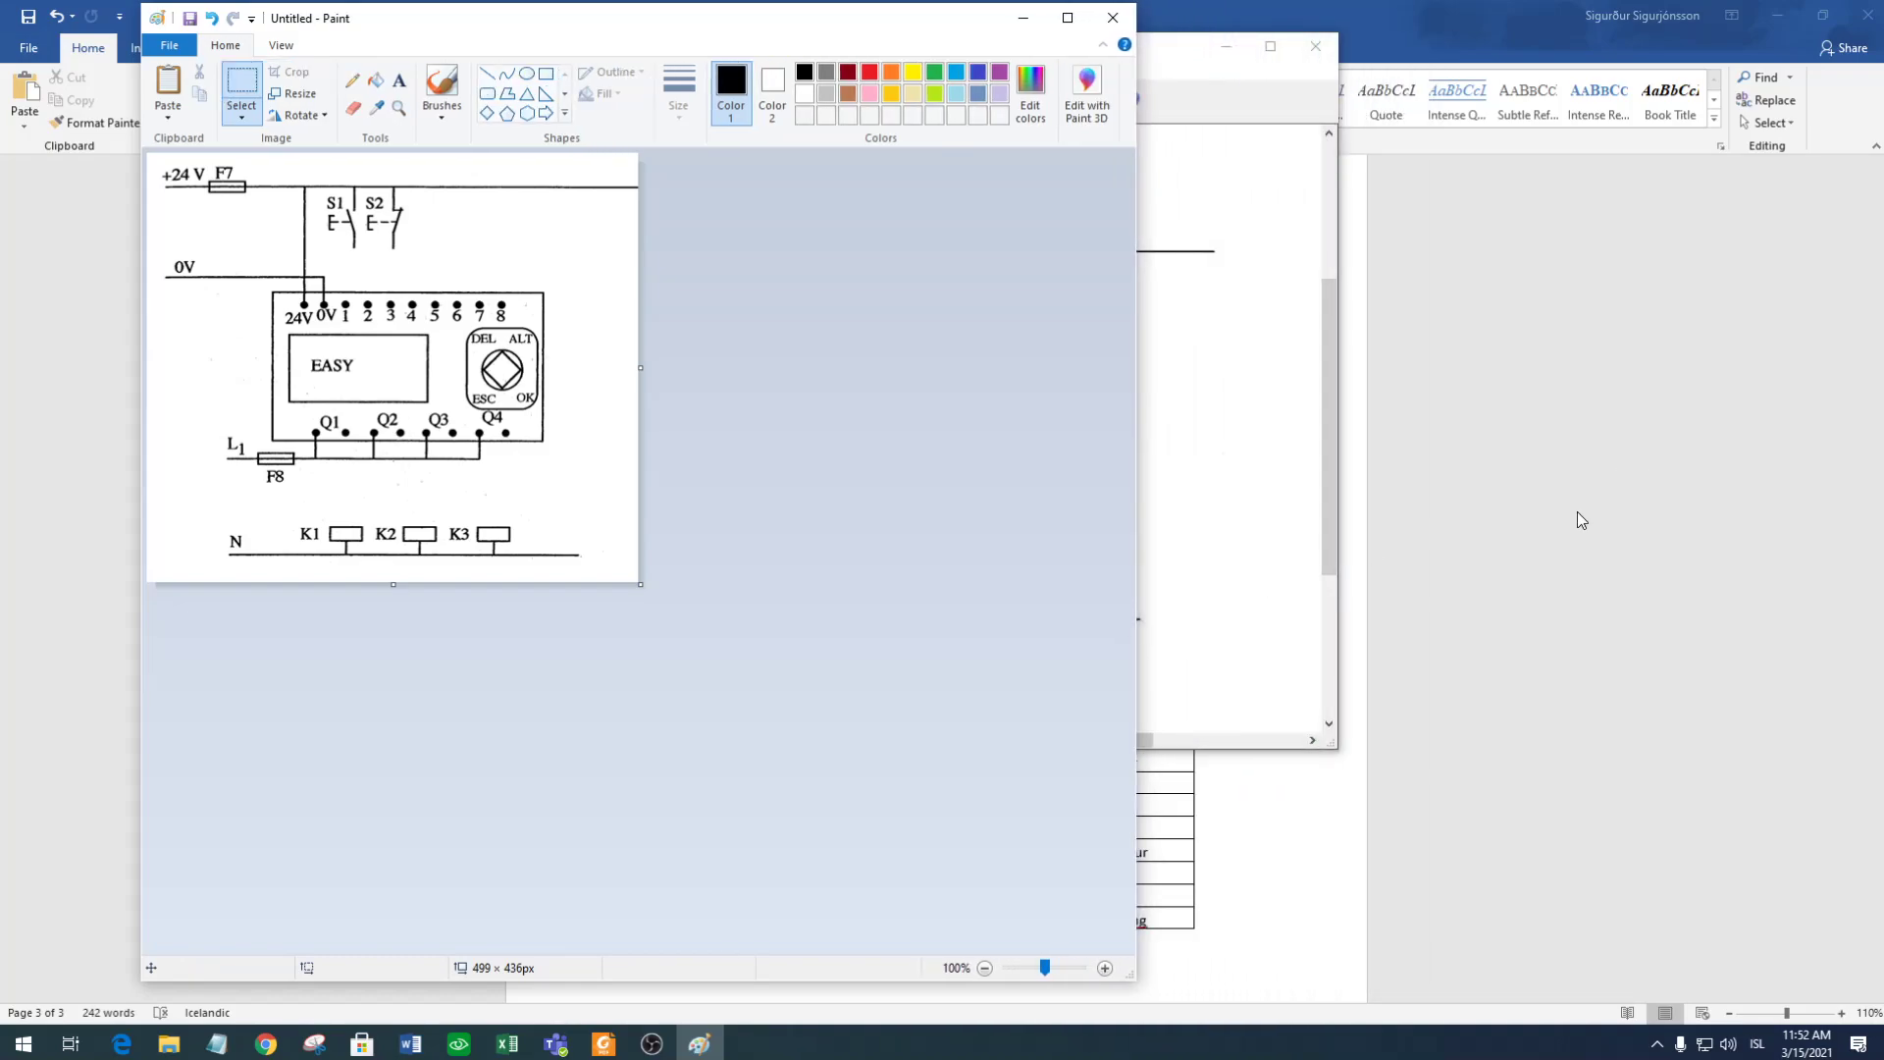
# Capture the TENGISKRÁ table under item 1.4 of the Word document as a new snip in Snipping Tool.
pyautogui.click(1578, 520)
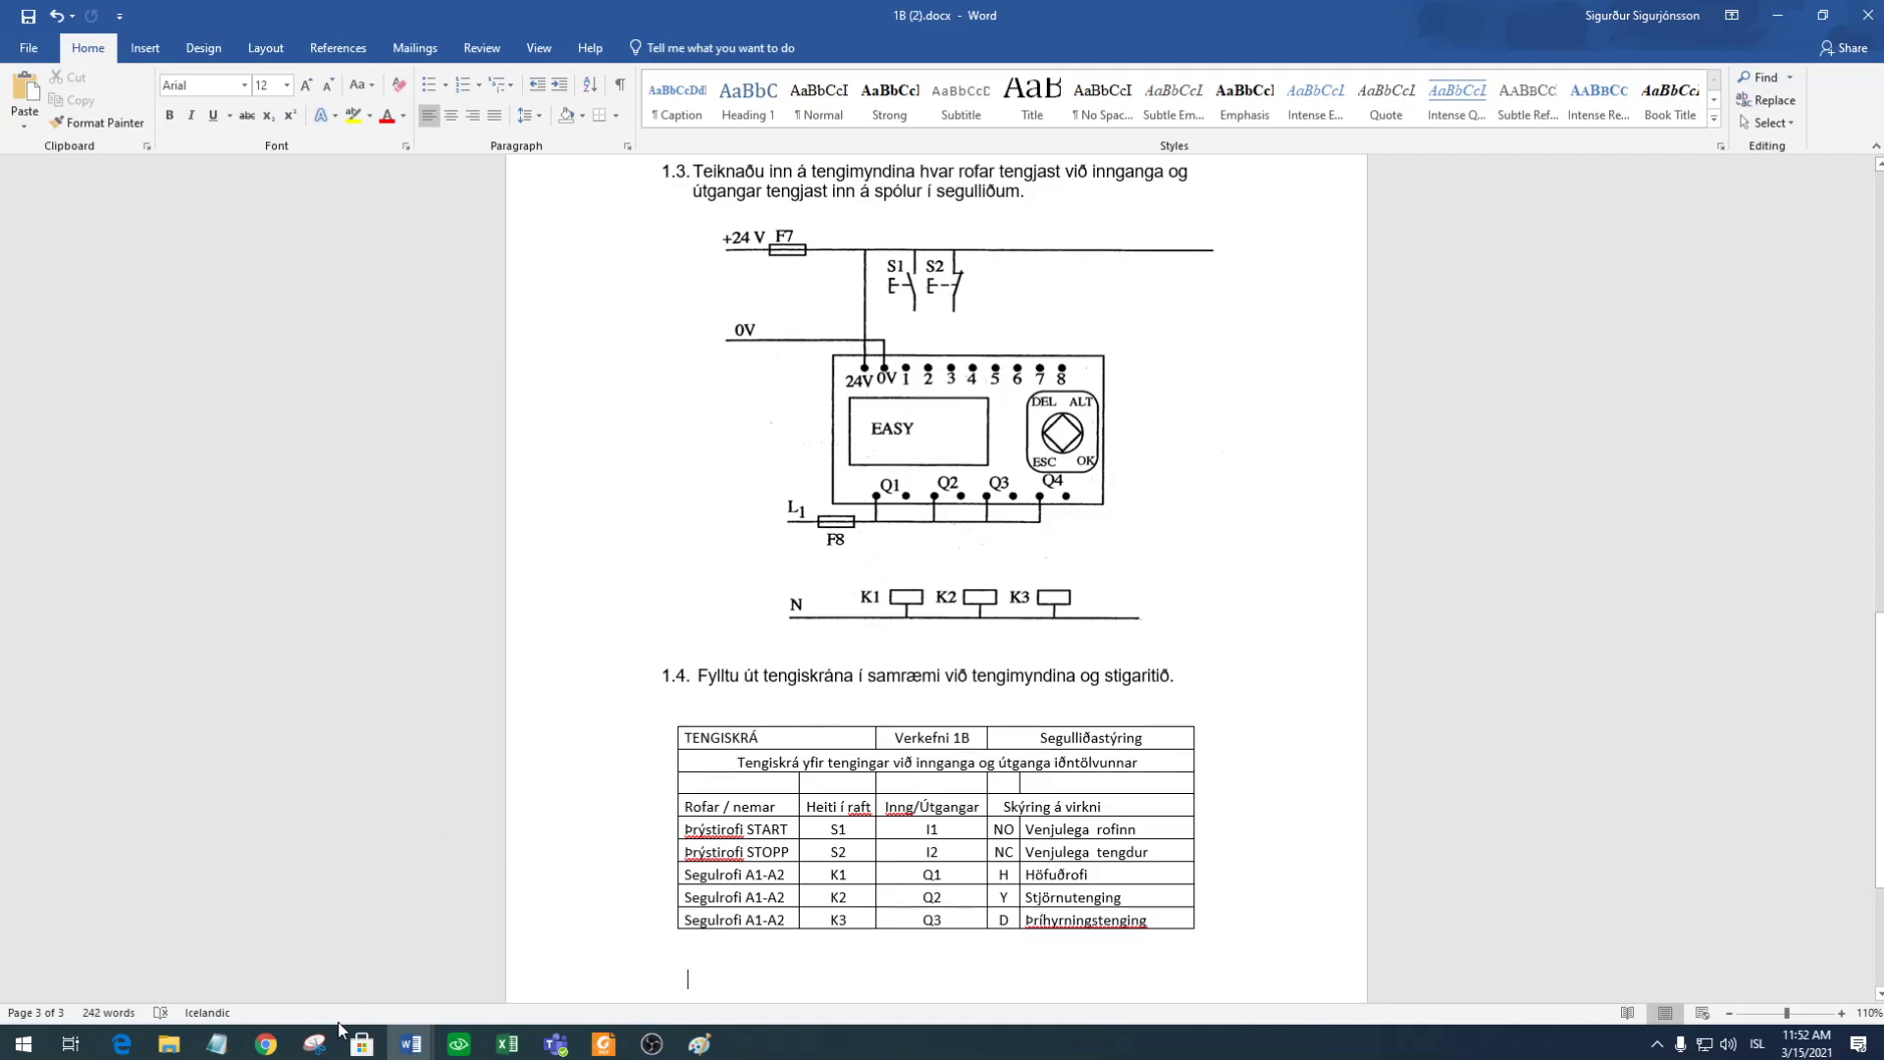
pyautogui.click(315, 1048)
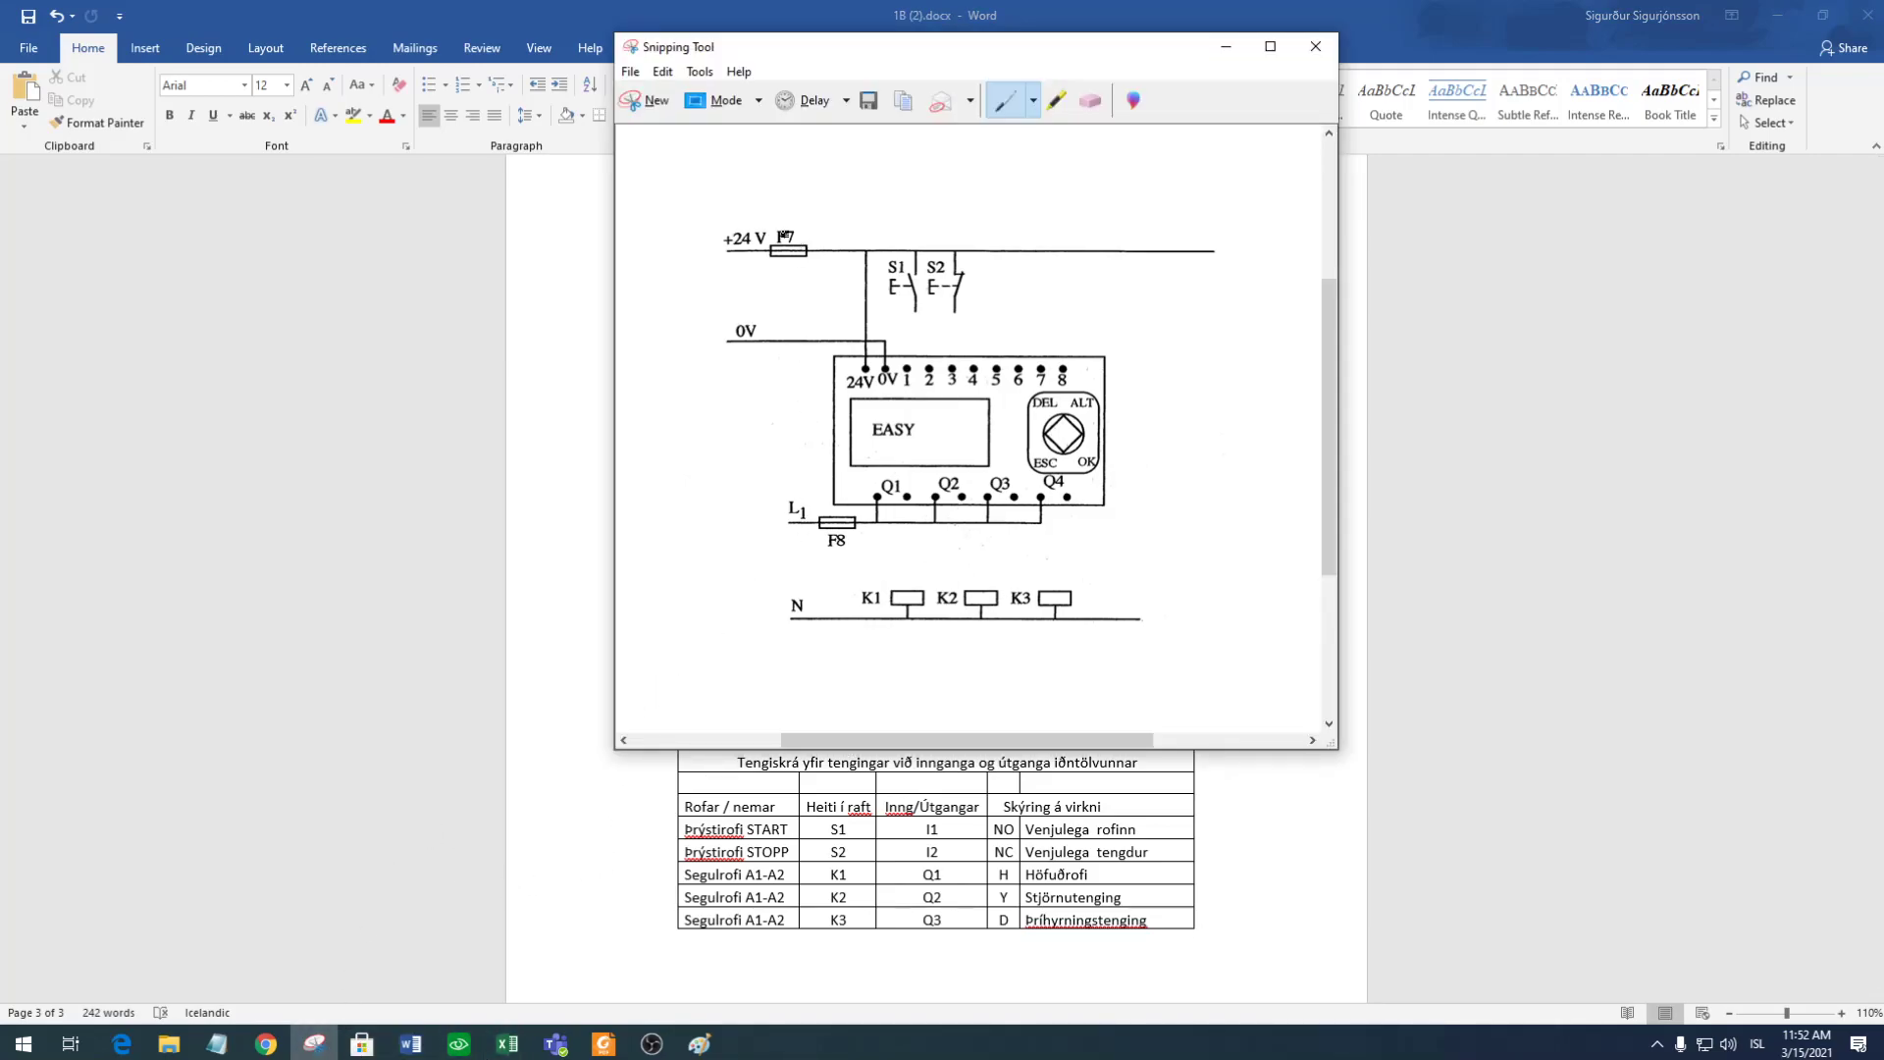
pyautogui.click(648, 100)
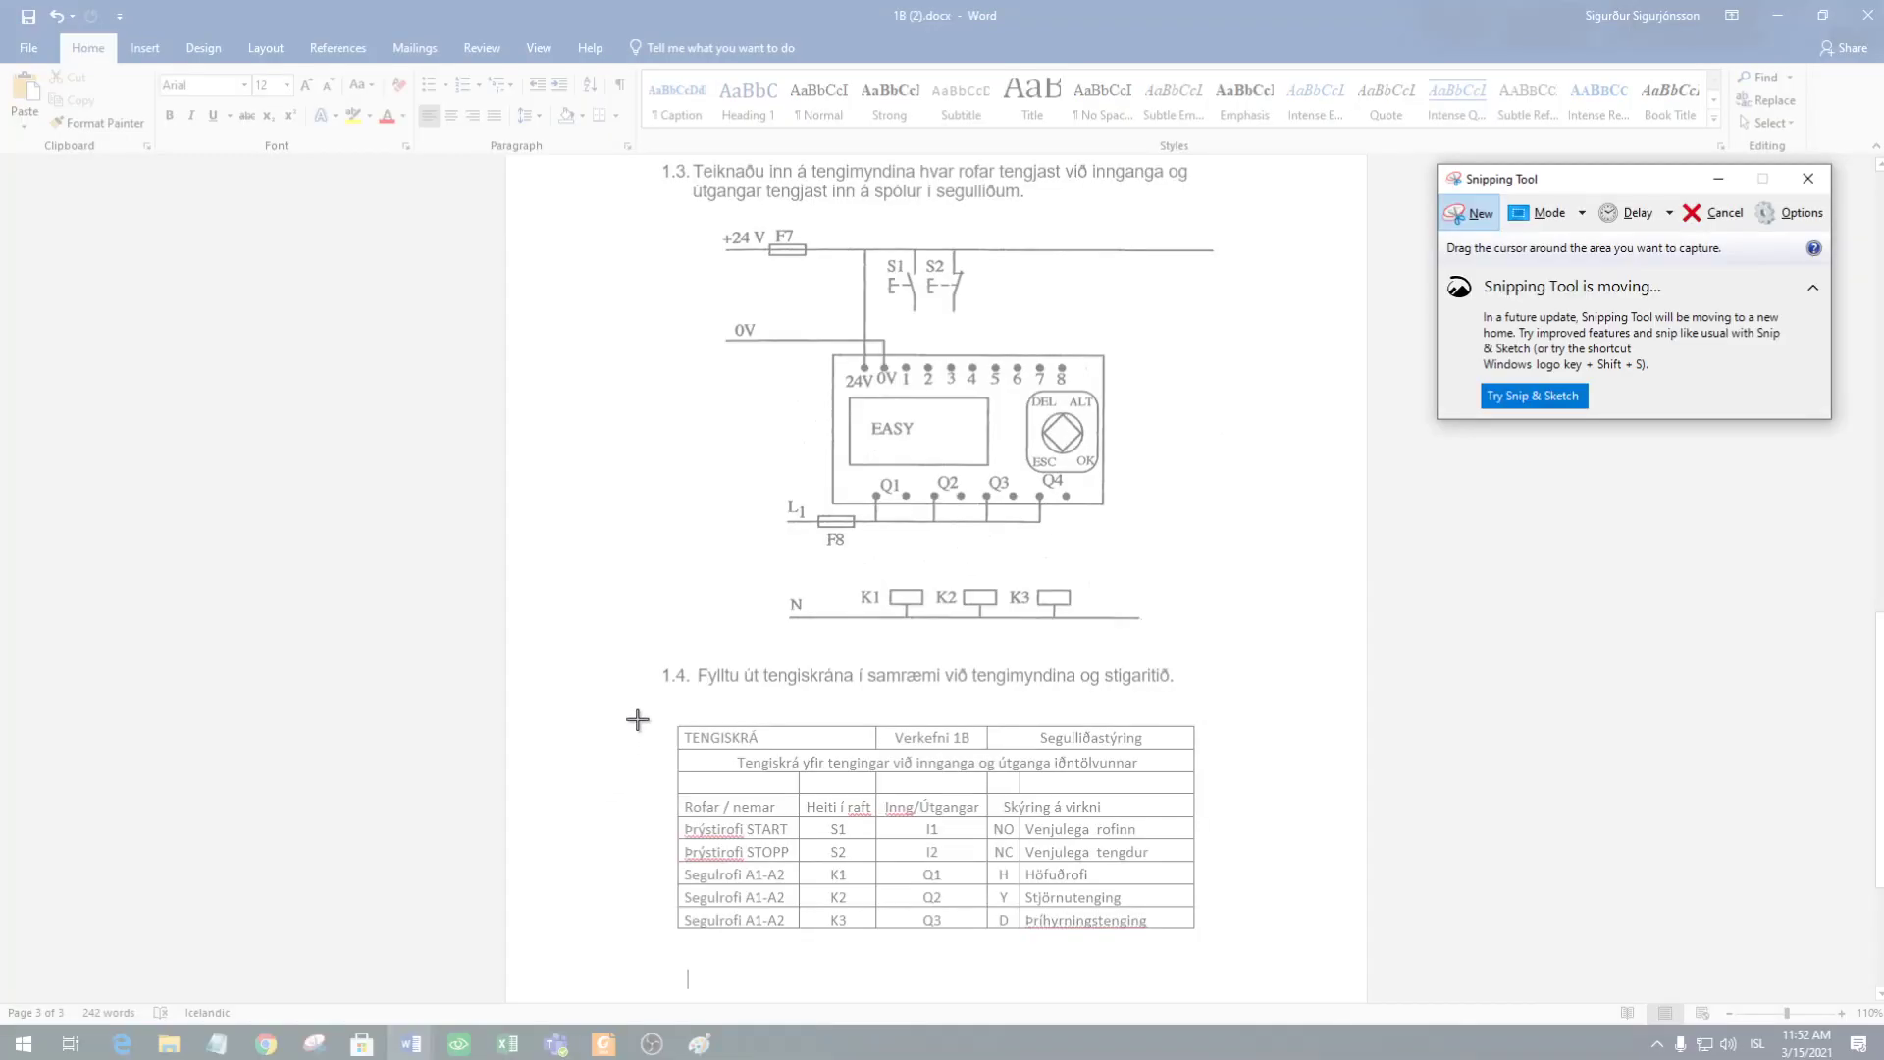
pyautogui.moveTo(674, 709); pyautogui.dragTo(1188, 944)
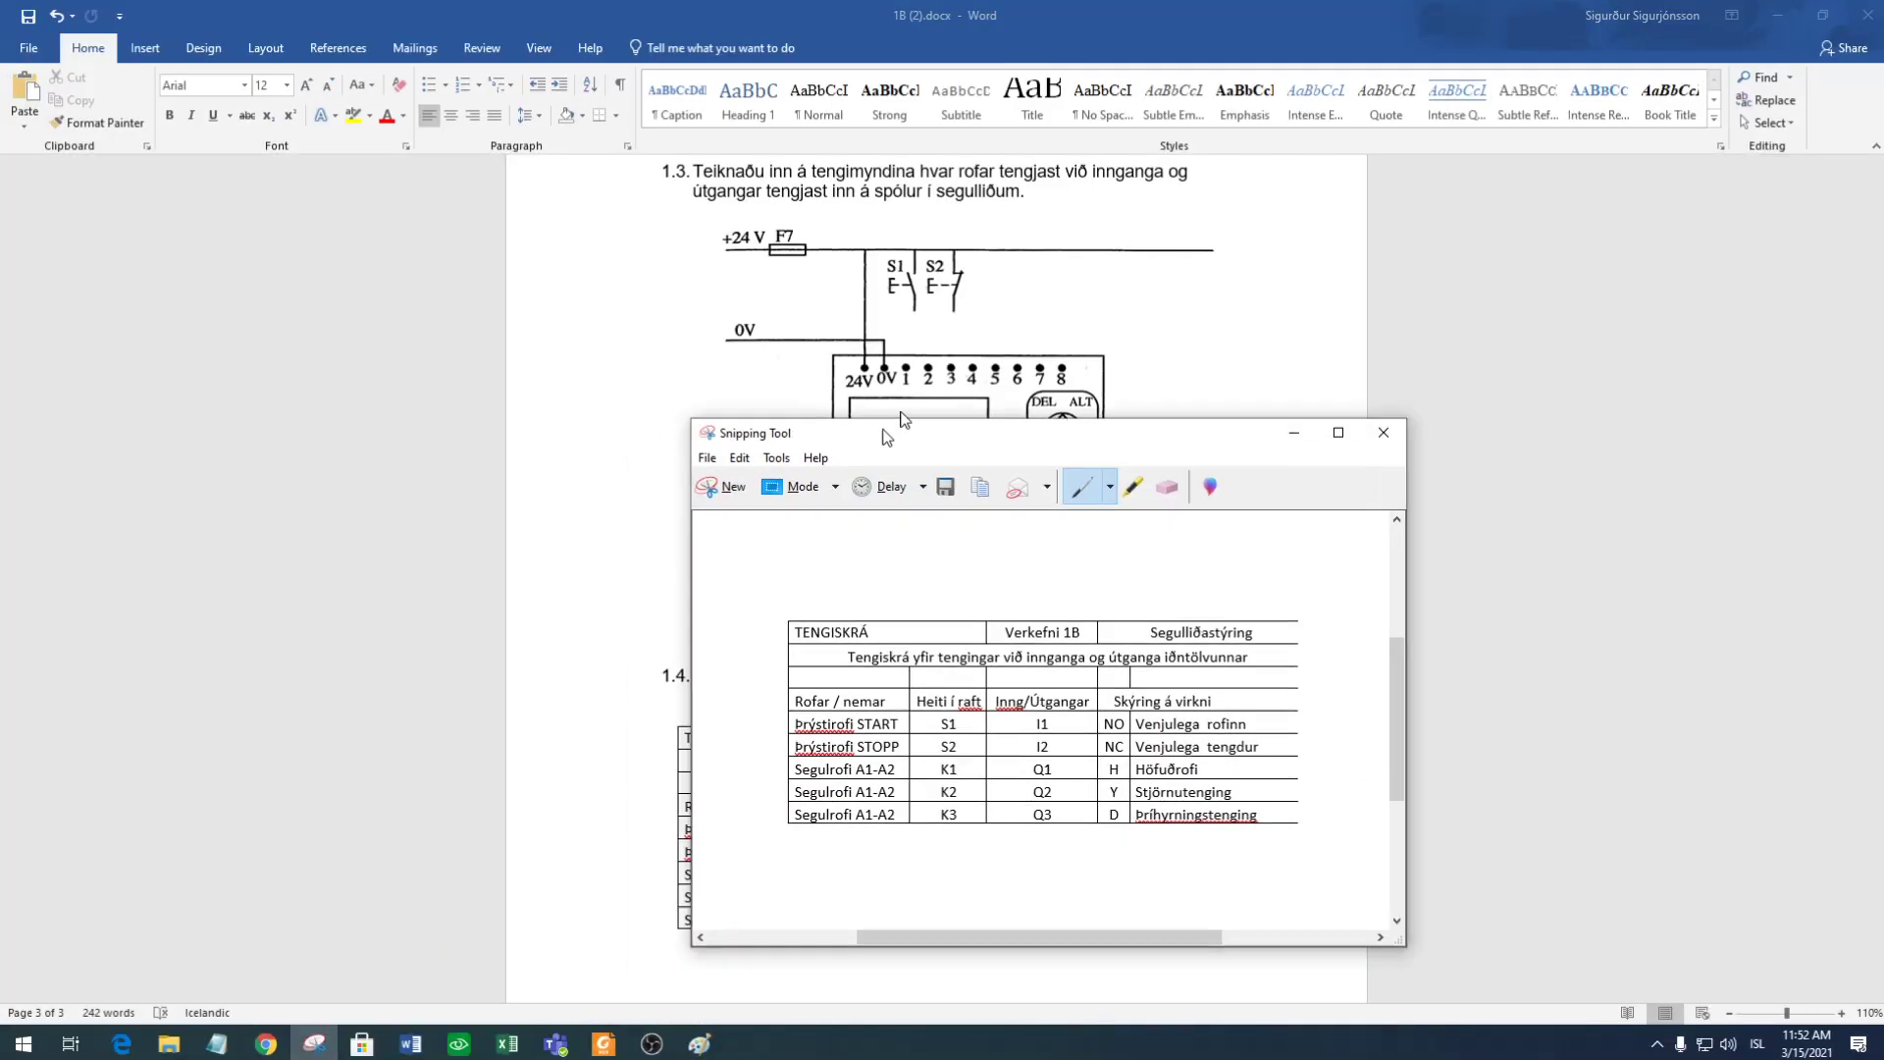
# Arrange the Snipping Tool window with the table snip beside the Paint window holding the wiring diagram.
pyautogui.moveTo(886, 437); pyautogui.dragTo(1370, 175)
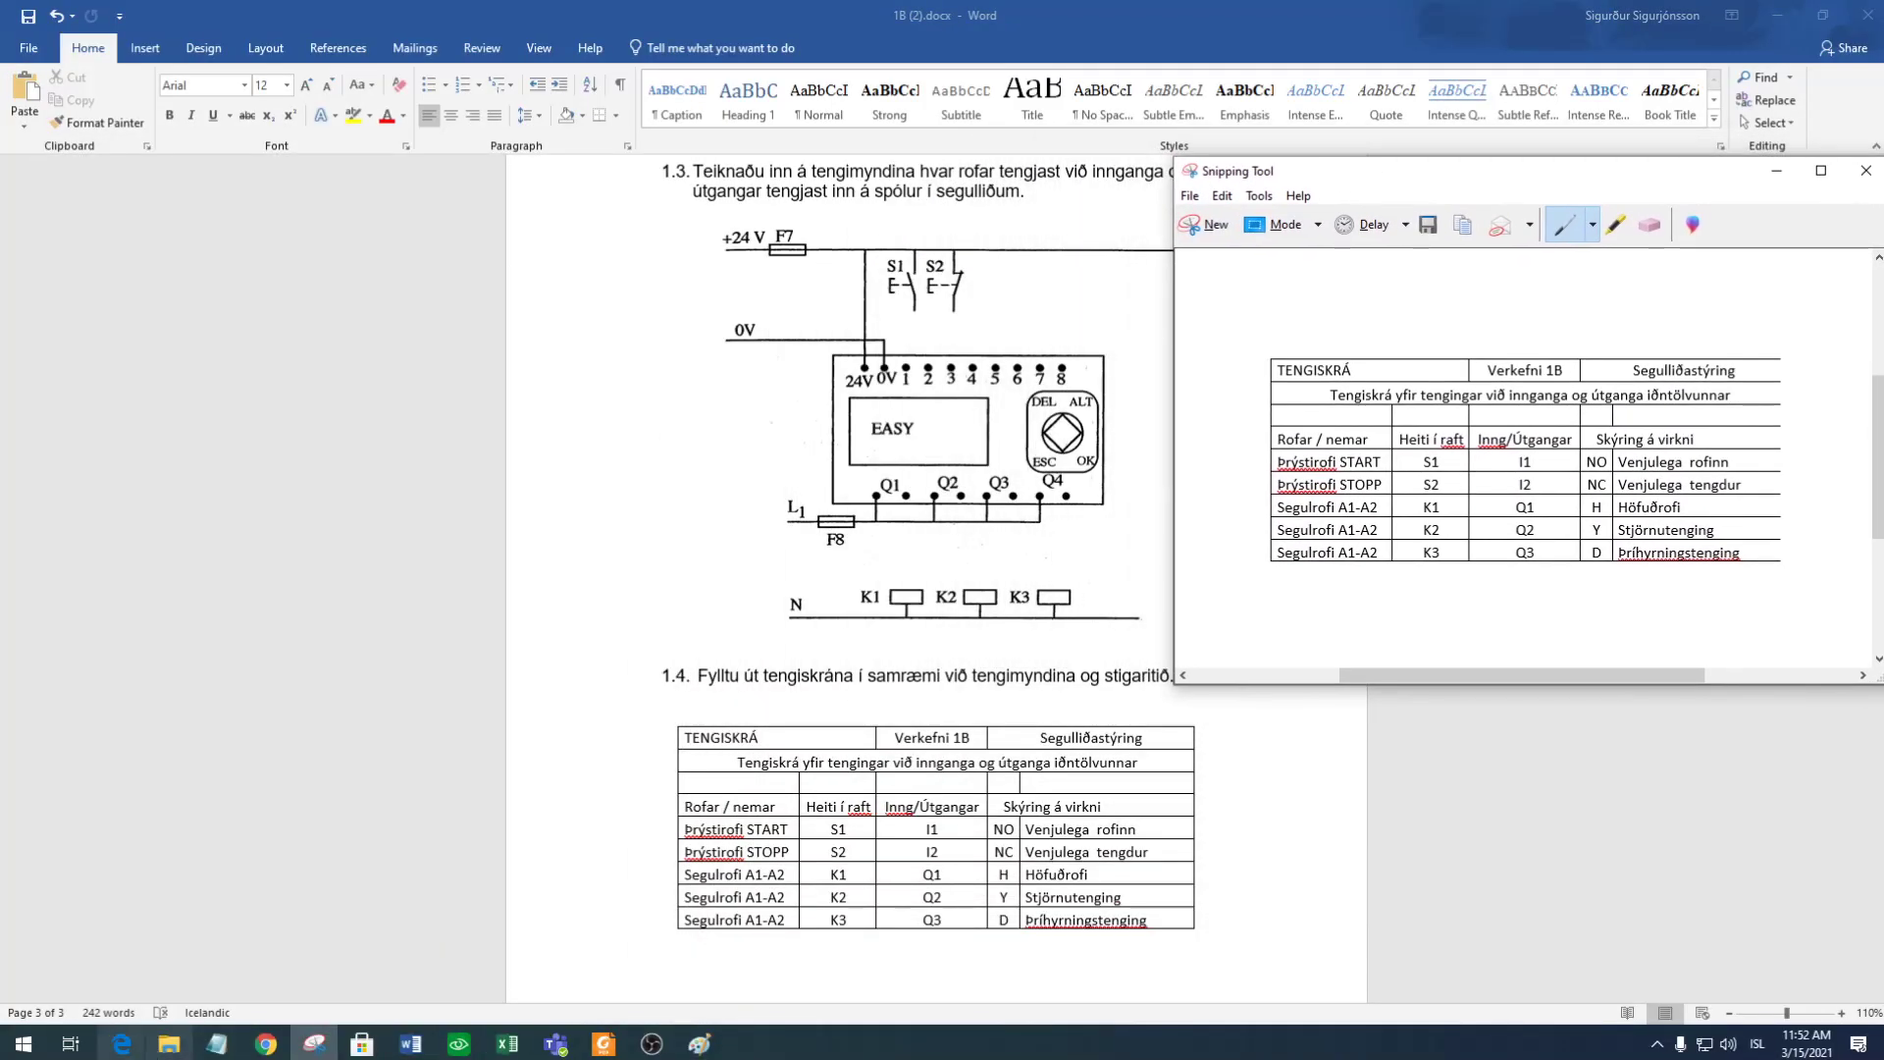
pyautogui.click(706, 1051)
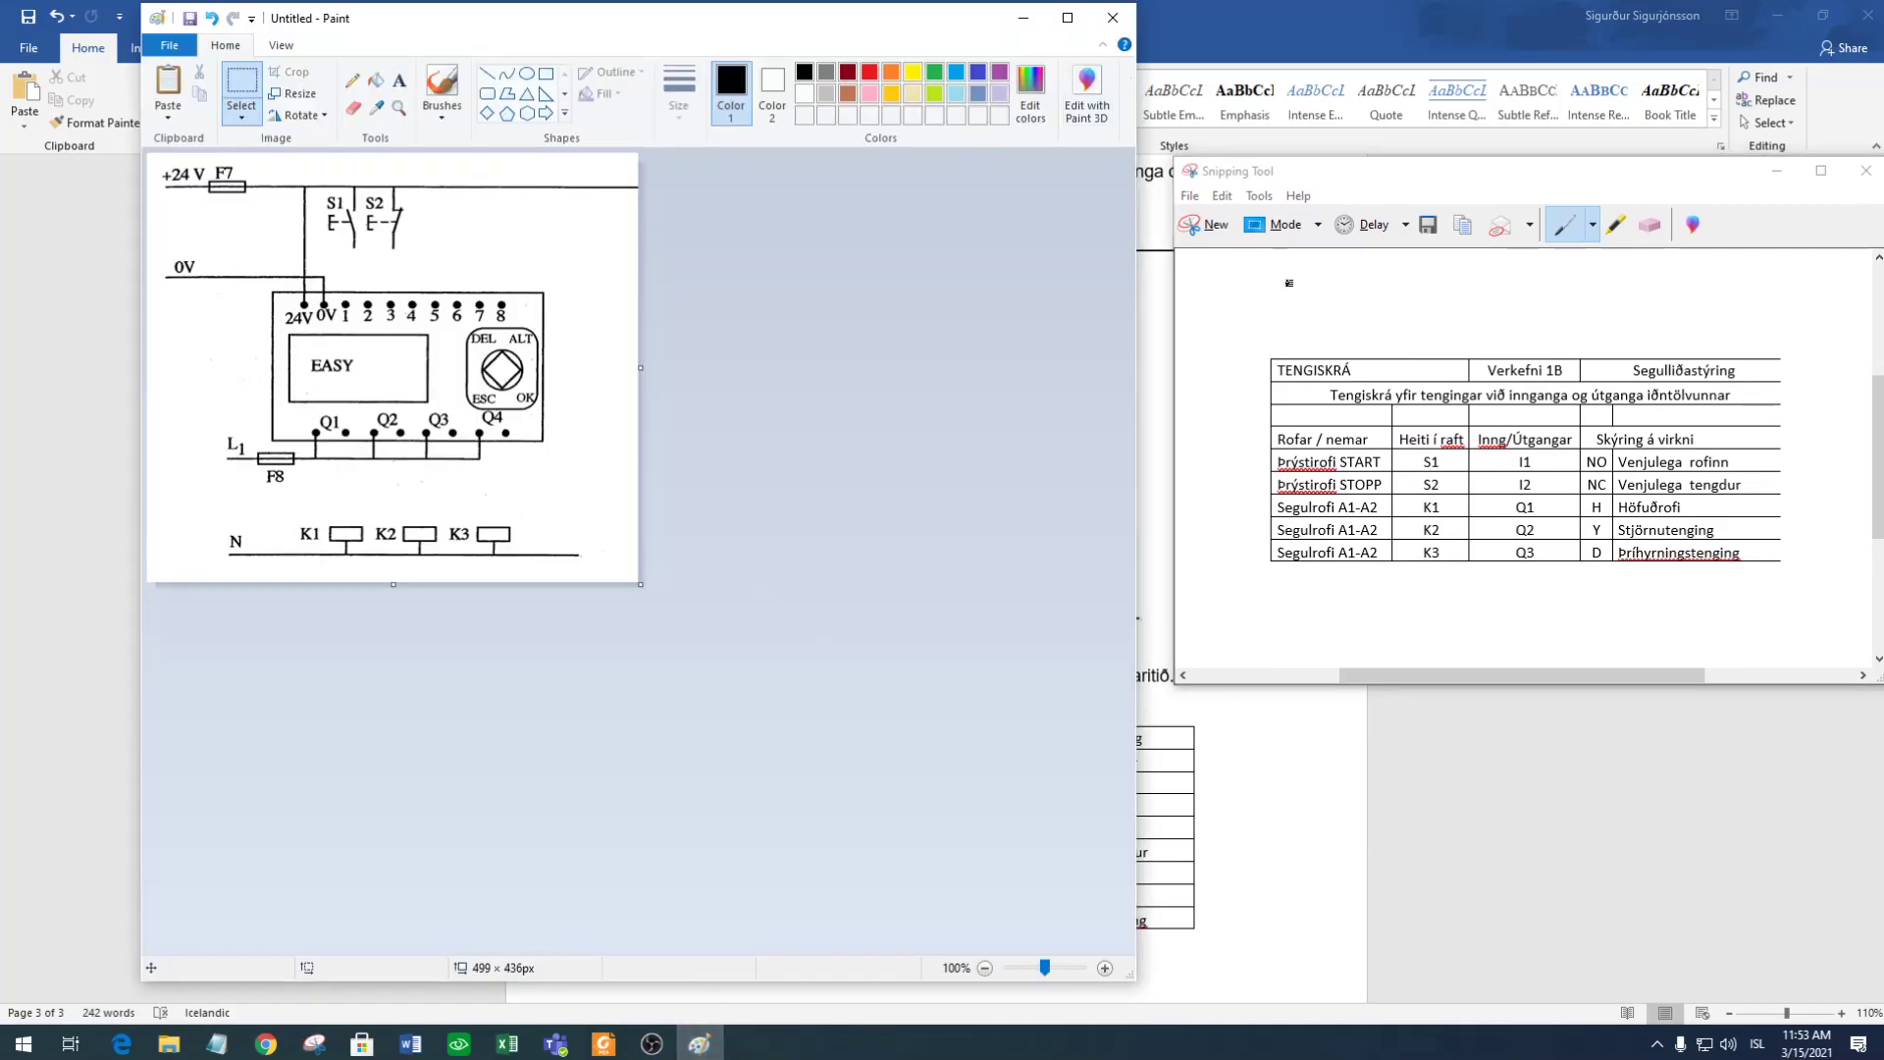
pyautogui.moveTo(1361, 168); pyautogui.dragTo(1310, 144)
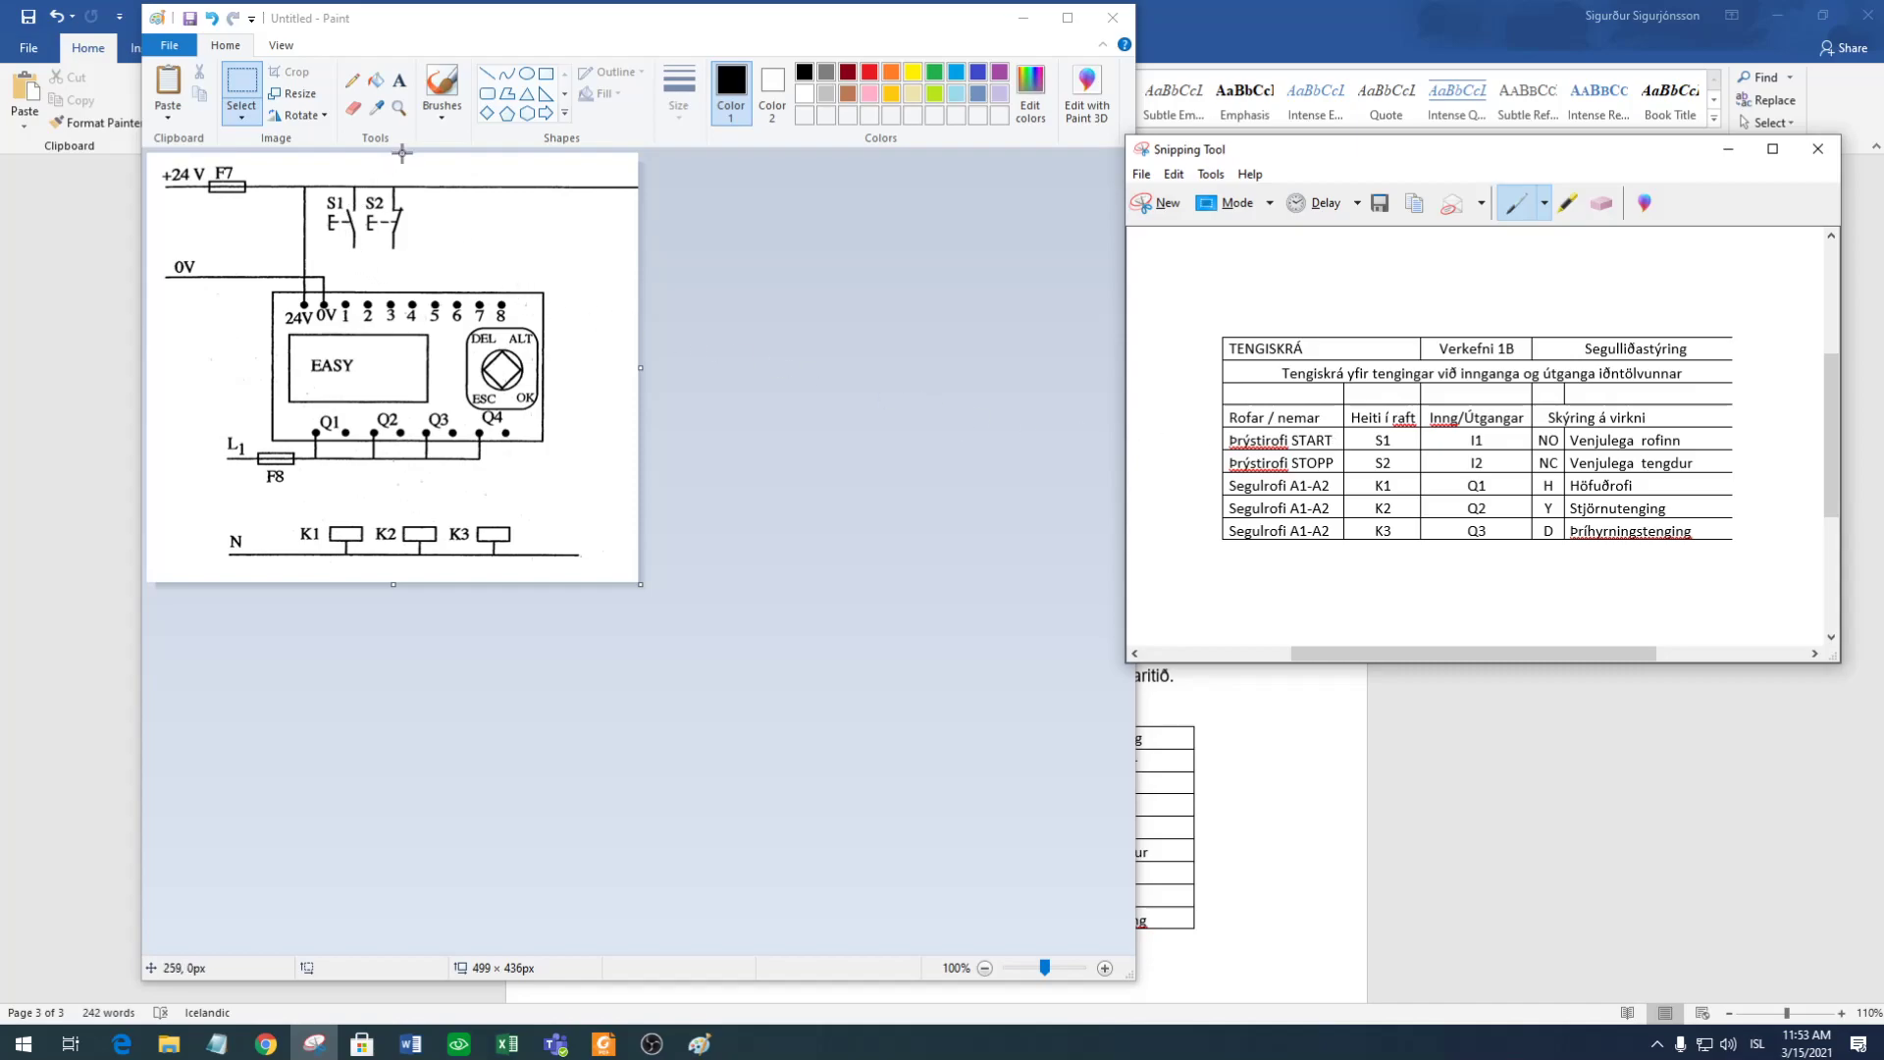
# Draw a thicker black connection with the Line tool from the lower end of switch S1 down to input 1.
pyautogui.click(482, 82)
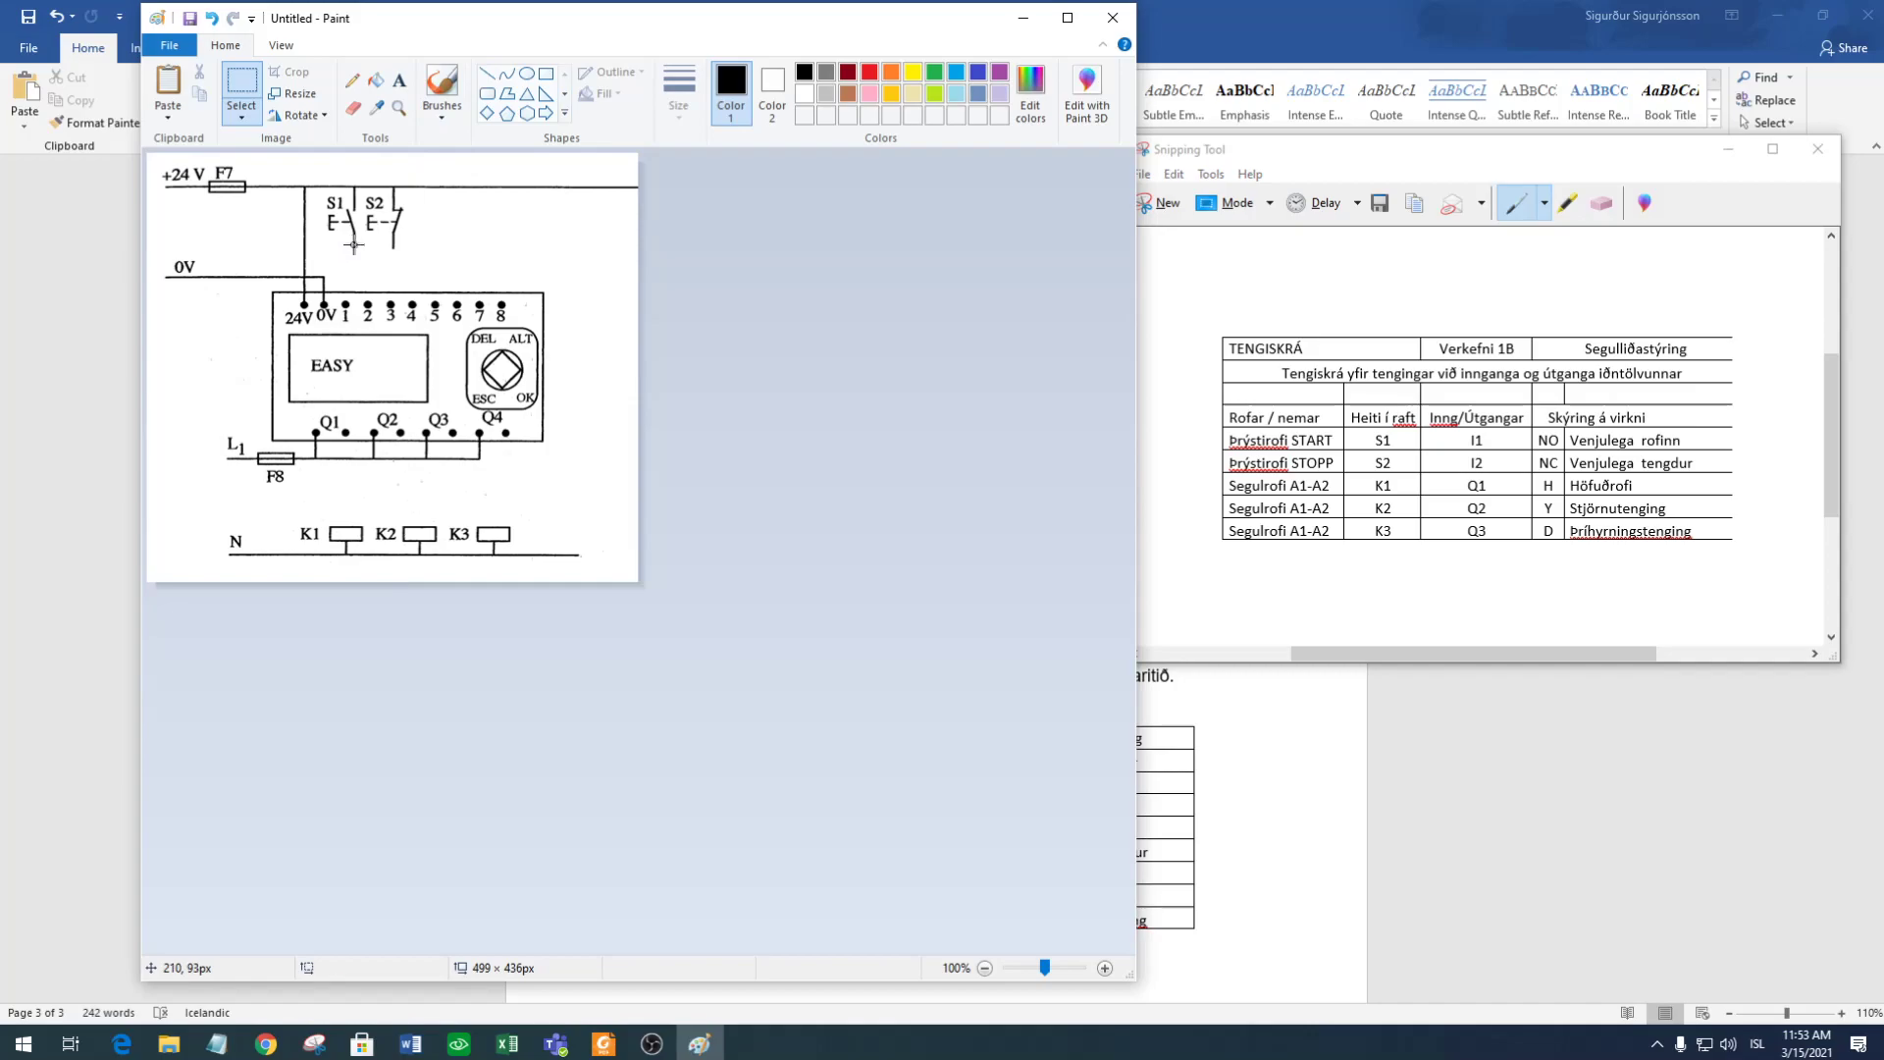
pyautogui.moveTo(355, 246); pyautogui.dragTo(345, 288)
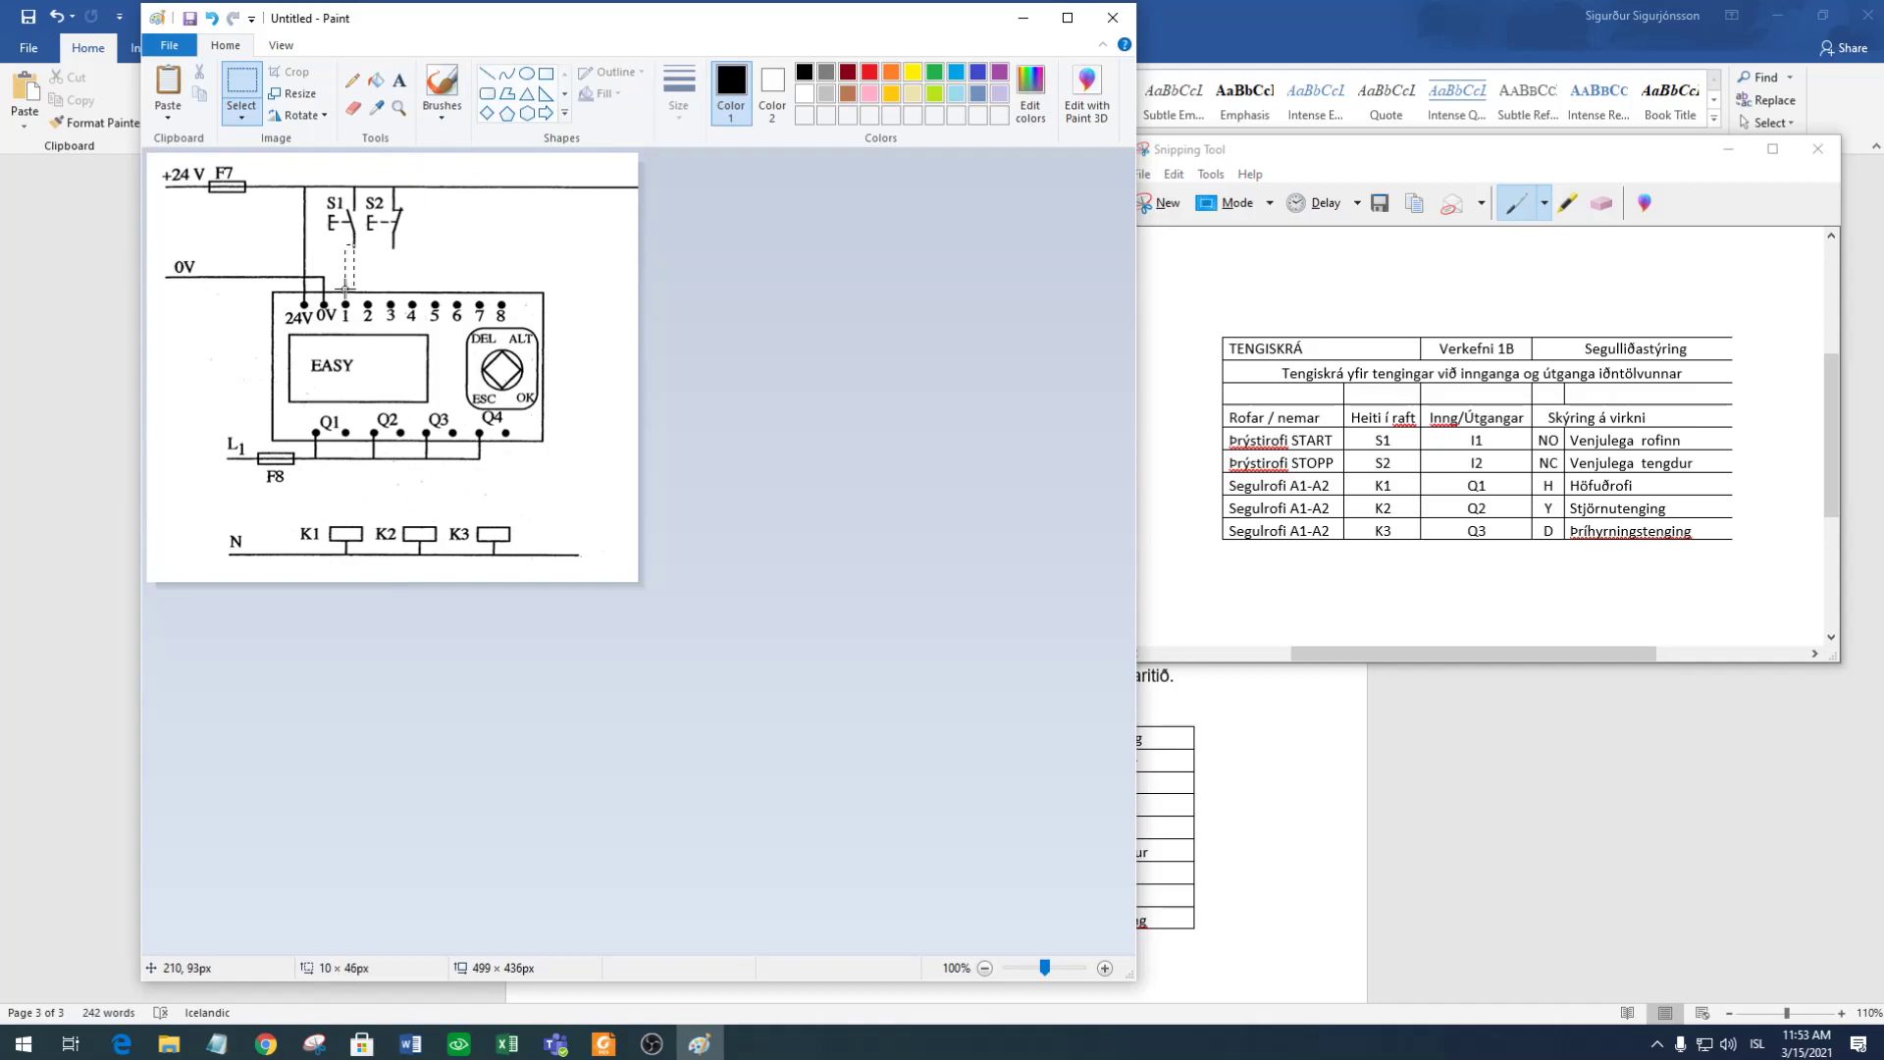
pyautogui.click(491, 78)
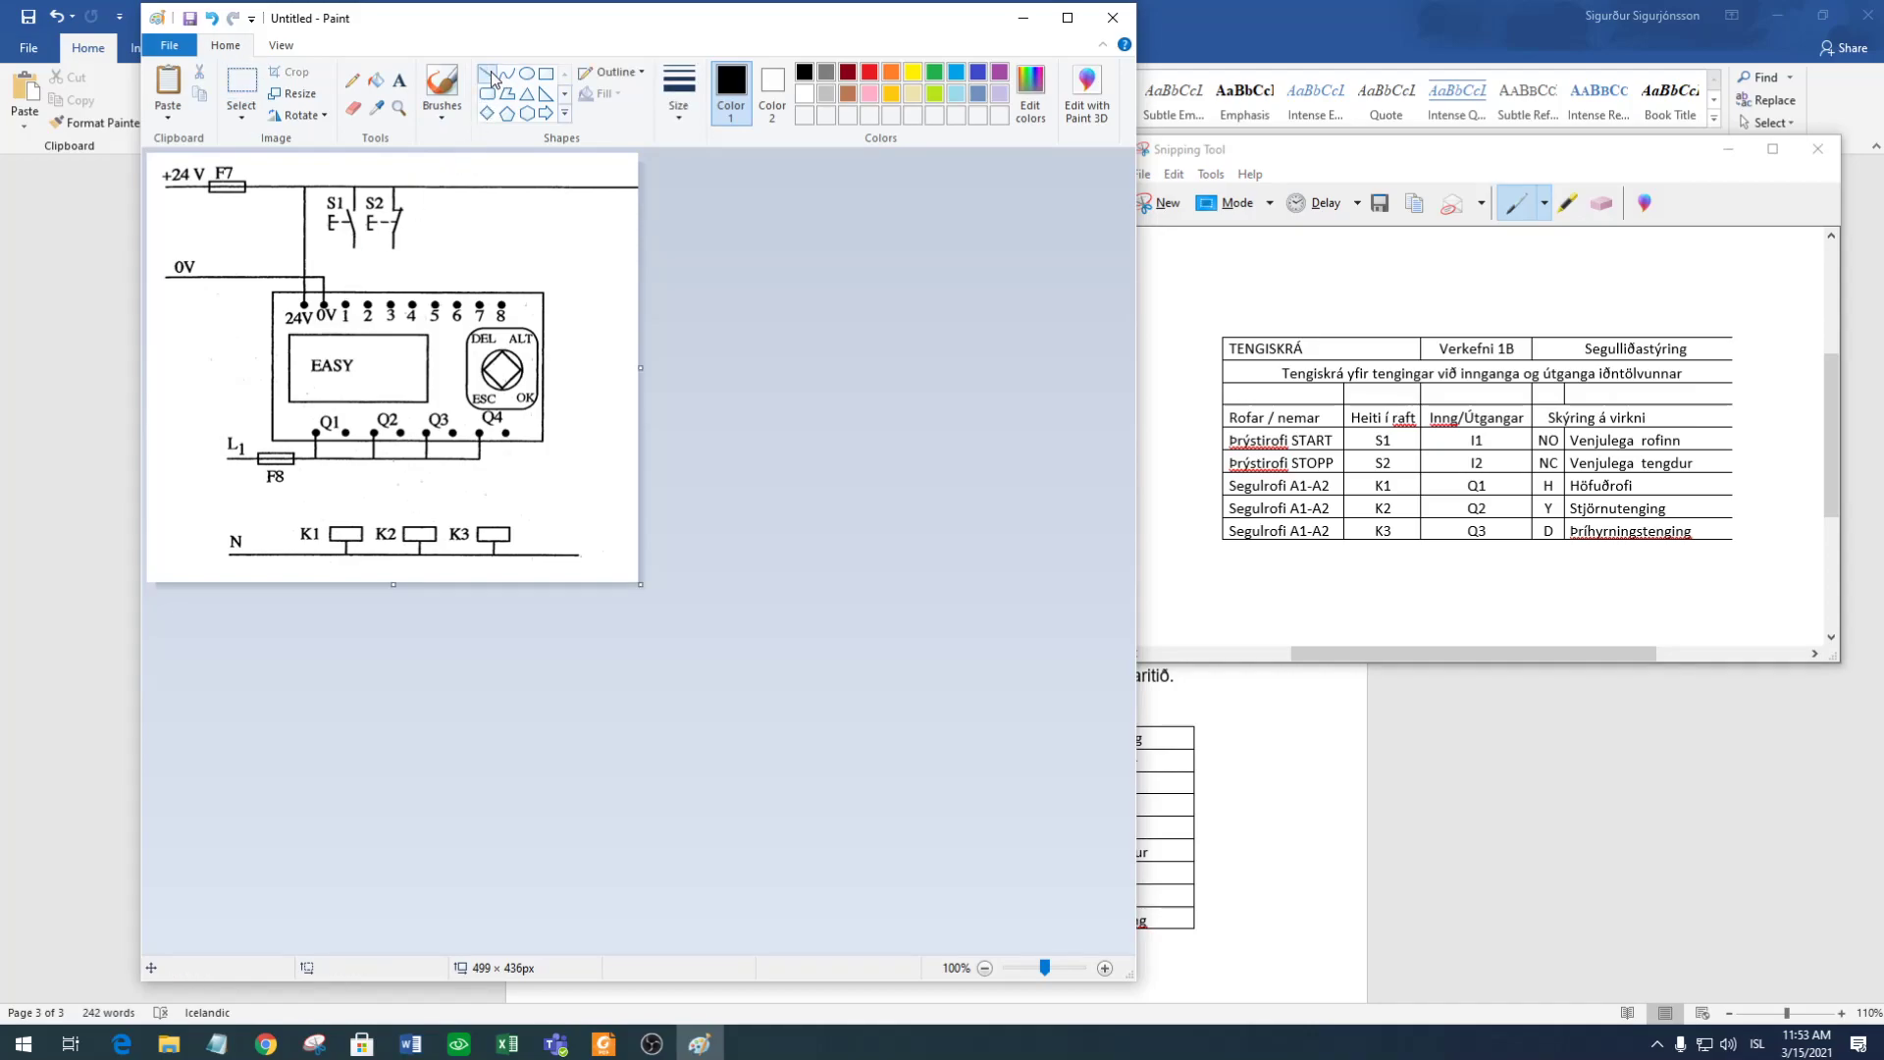
pyautogui.click(677, 116)
pyautogui.click(691, 193)
pyautogui.moveTo(353, 247)
pyautogui.mouseDown()
pyautogui.moveTo(348, 314)
pyautogui.moveTo(347, 247)
pyautogui.mouseUp()
pyautogui.moveTo(346, 303); pyautogui.dragTo(349, 245)
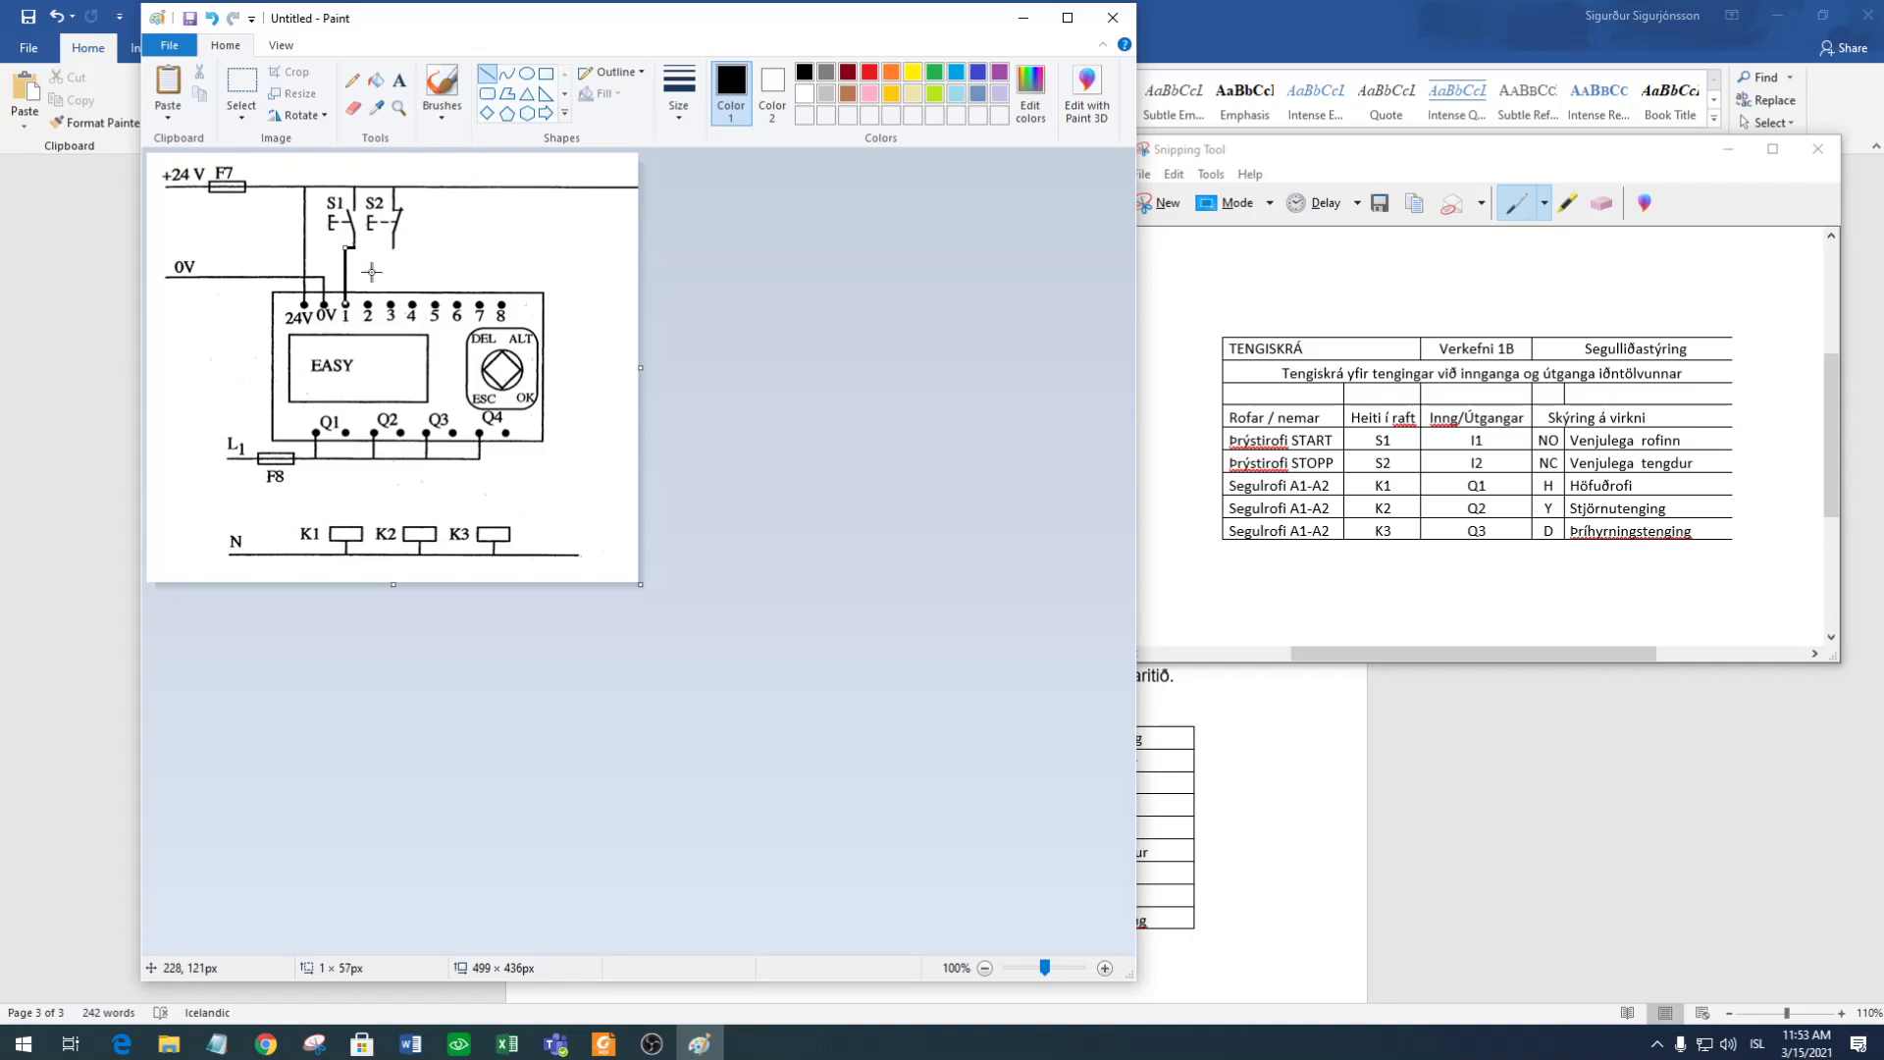
# Draw a black connection from the lower end of switch S2 across and down to input 2.
pyautogui.moveTo(368, 302); pyautogui.dragTo(374, 246)
pyautogui.moveTo(368, 249); pyautogui.dragTo(393, 249)
pyautogui.click(679, 122)
pyautogui.click(677, 118)
pyautogui.moveTo(455, 241); pyautogui.dragTo(523, 245)
pyautogui.hotkey('ctrl', 'z')
# Draw a small open-contact symbol in black lines around the Q1 label, joining the two Q1 output terminals.
pyautogui.moveTo(316, 430); pyautogui.dragTo(315, 411)
pyautogui.moveTo(345, 432); pyautogui.dragTo(348, 409)
pyautogui.hotkey('ctrl', 'z')
pyautogui.moveTo(345, 431); pyautogui.dragTo(343, 414)
pyautogui.click(438, 494)
pyautogui.moveTo(344, 411); pyautogui.dragTo(340, 413)
pyautogui.click(459, 490)
pyautogui.moveTo(325, 408); pyautogui.dragTo(340, 406)
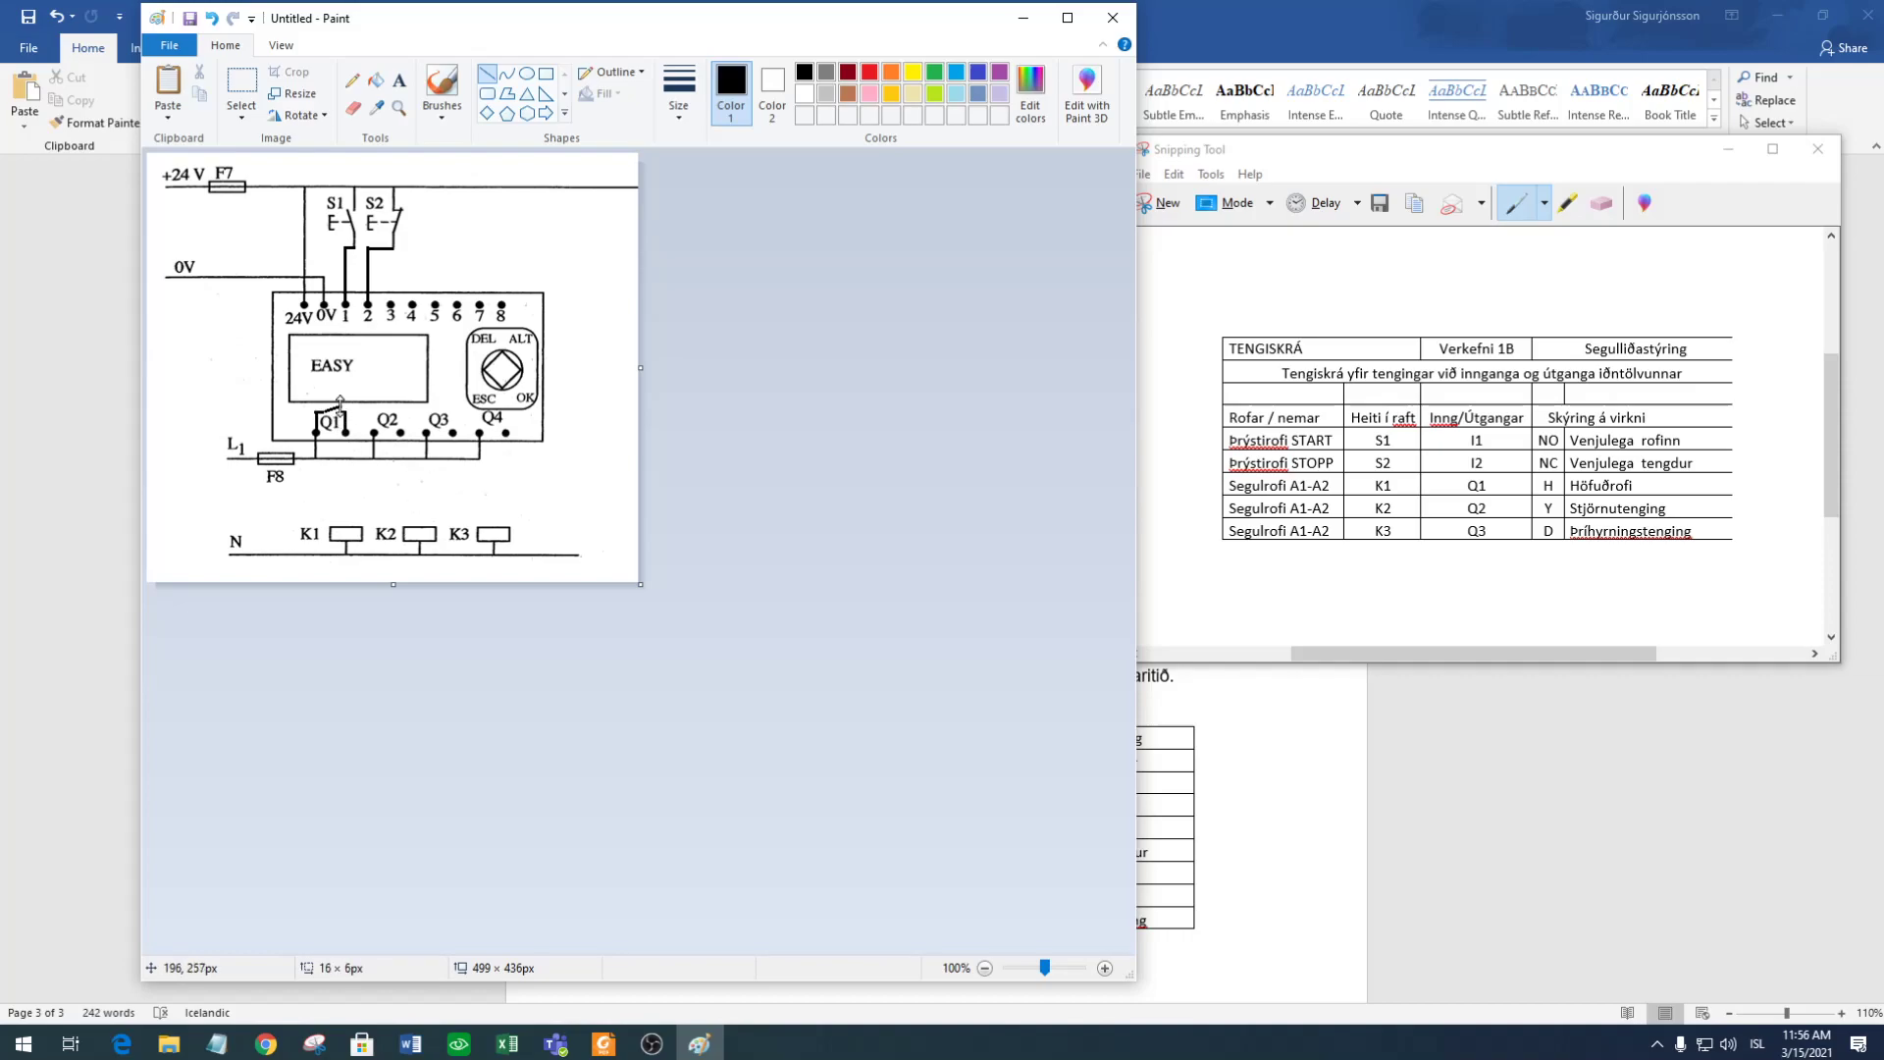
pyautogui.click(548, 489)
pyautogui.scroll(1, 811, 494)
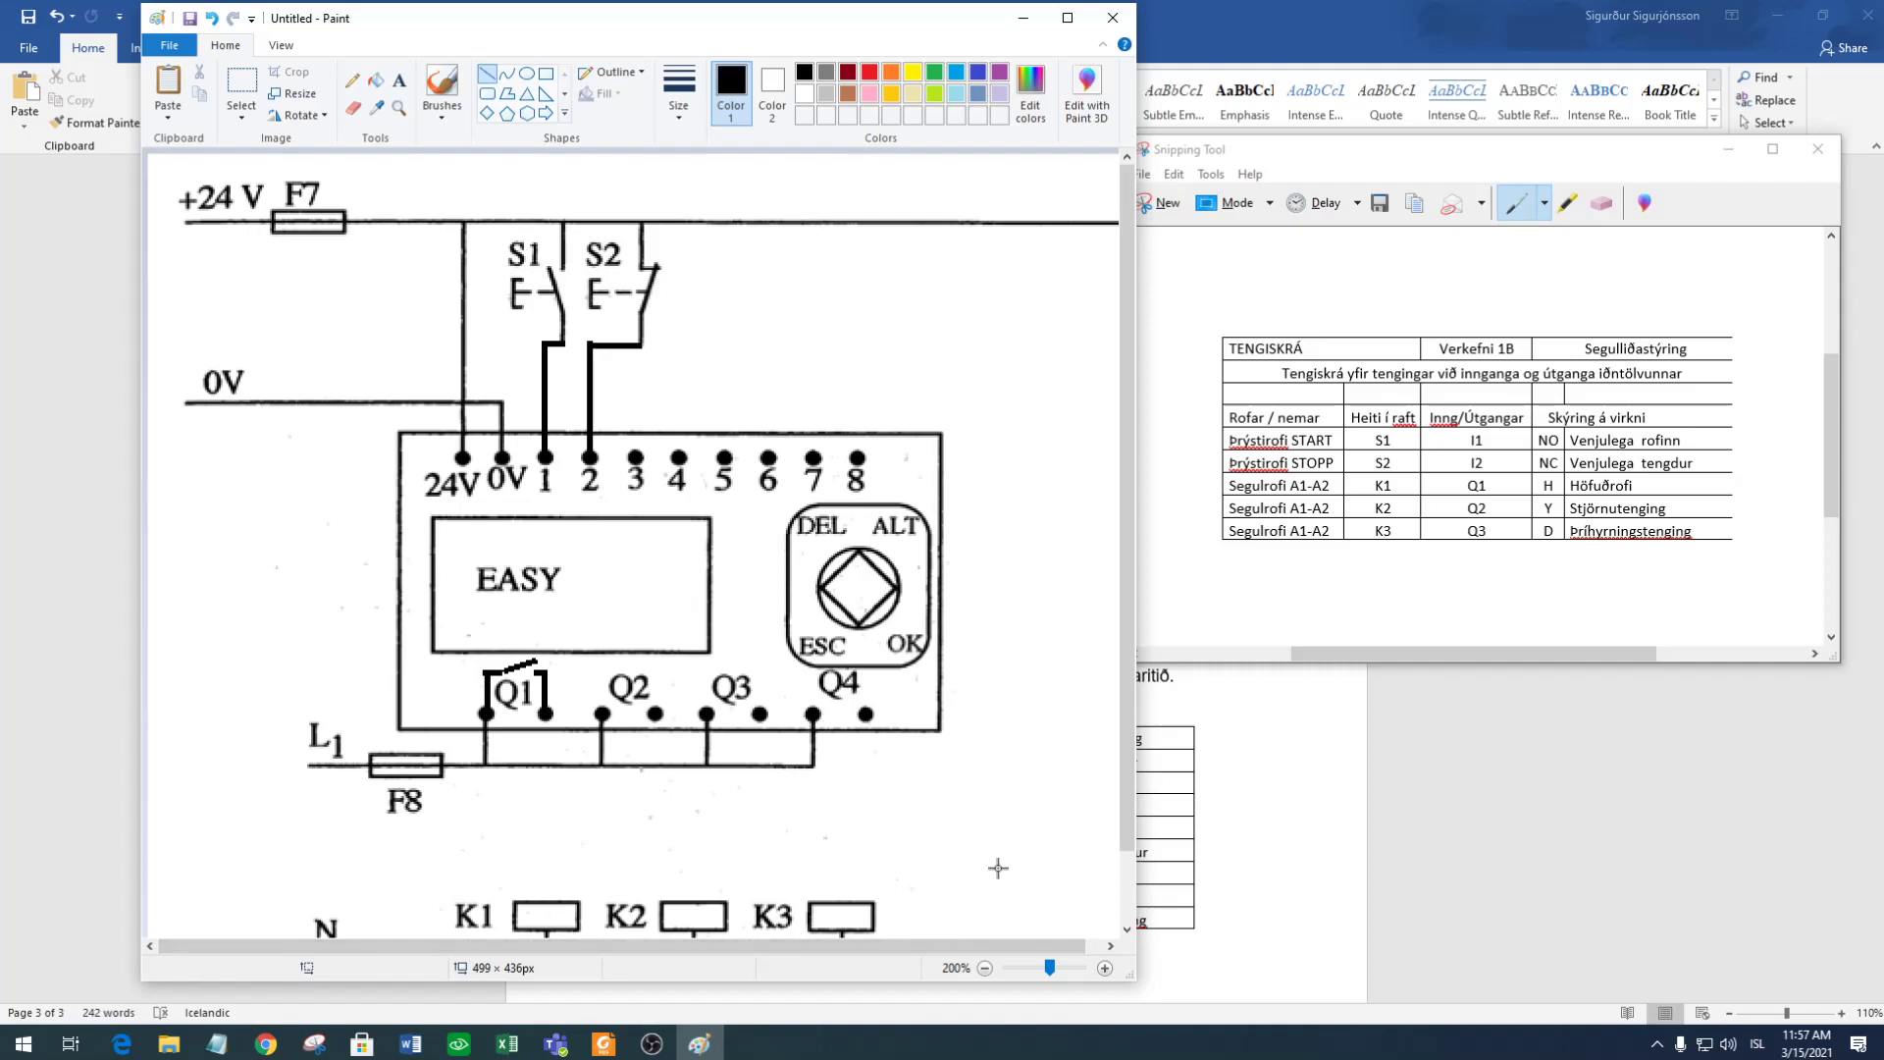
pyautogui.keyDown('ctrl'); pyautogui.scroll(-4, 963, 855); pyautogui.keyUp('ctrl')
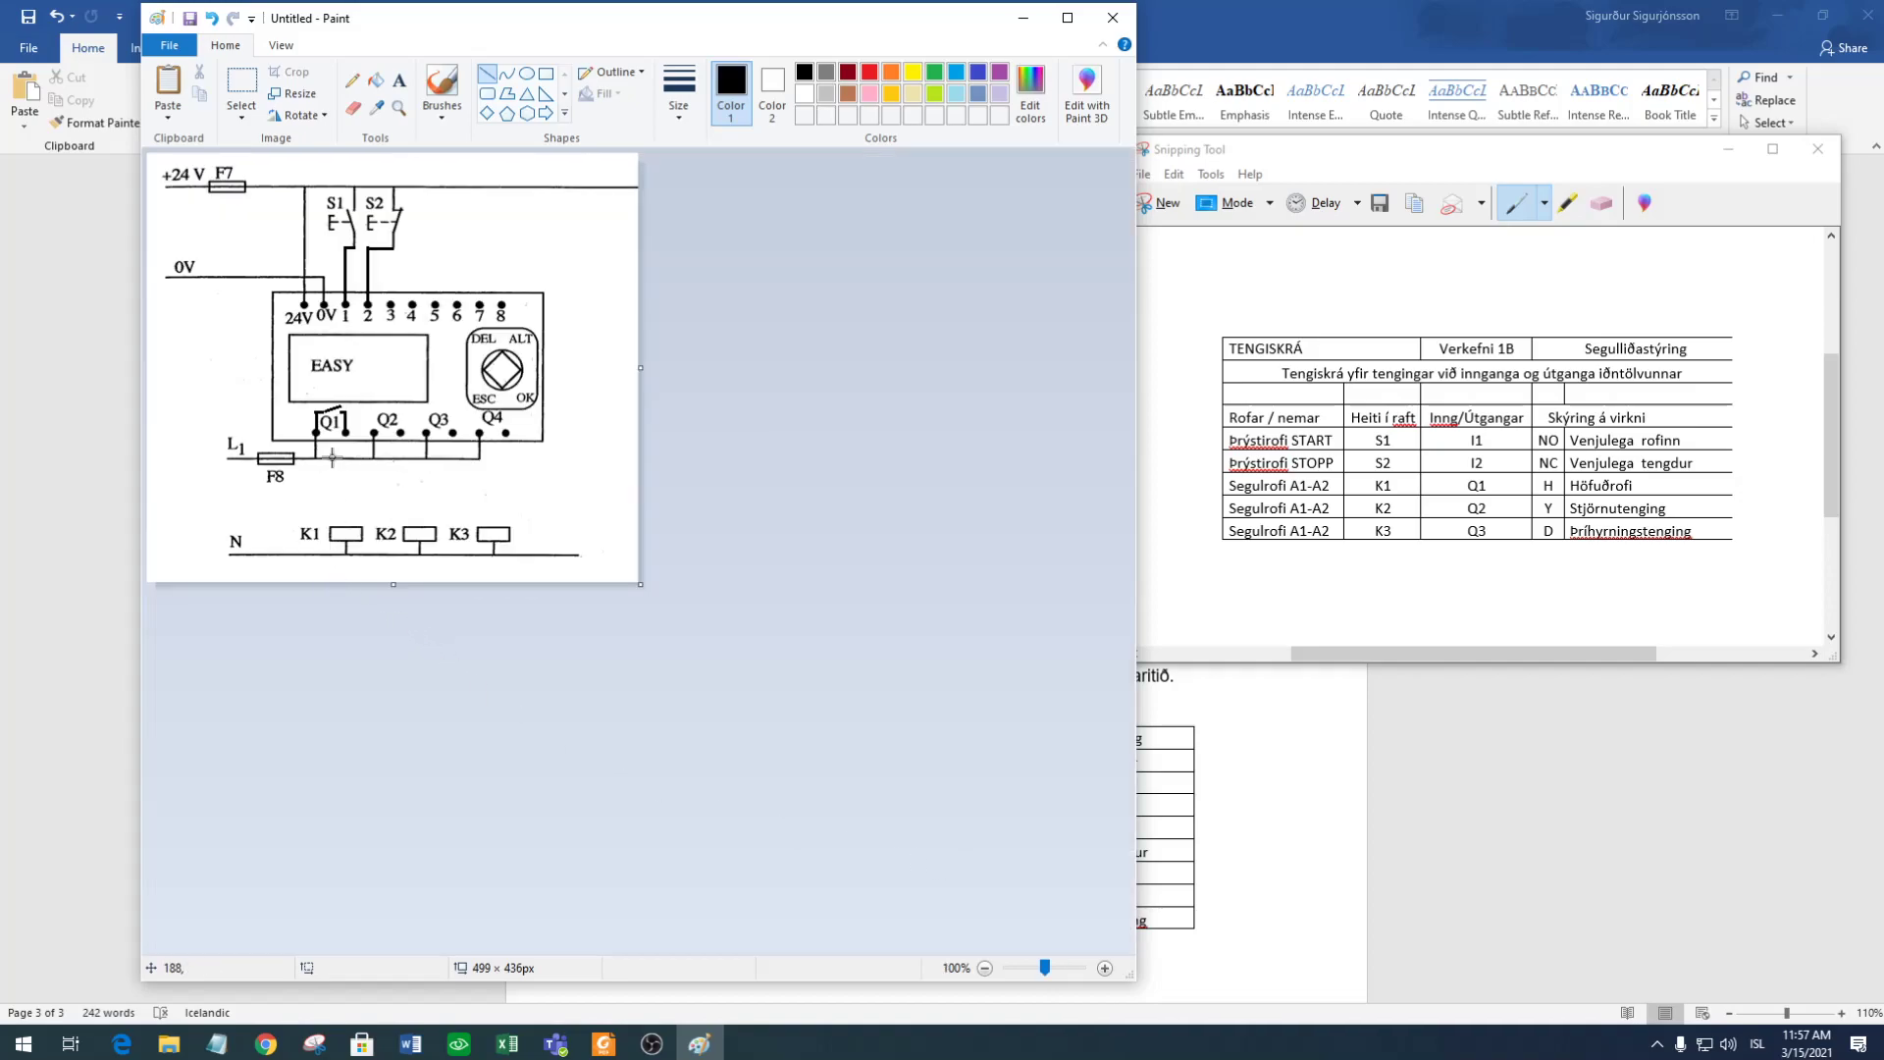
# Draw a vertical black line from the second Q1 output terminal down to coil K1.
pyautogui.moveTo(345, 433); pyautogui.dragTo(345, 525)
pyautogui.click(552, 486)
# Draw a stepped red connection from the second Q2 output terminal down to the top of coil K2.
pyautogui.moveTo(401, 433); pyautogui.dragTo(400, 496)
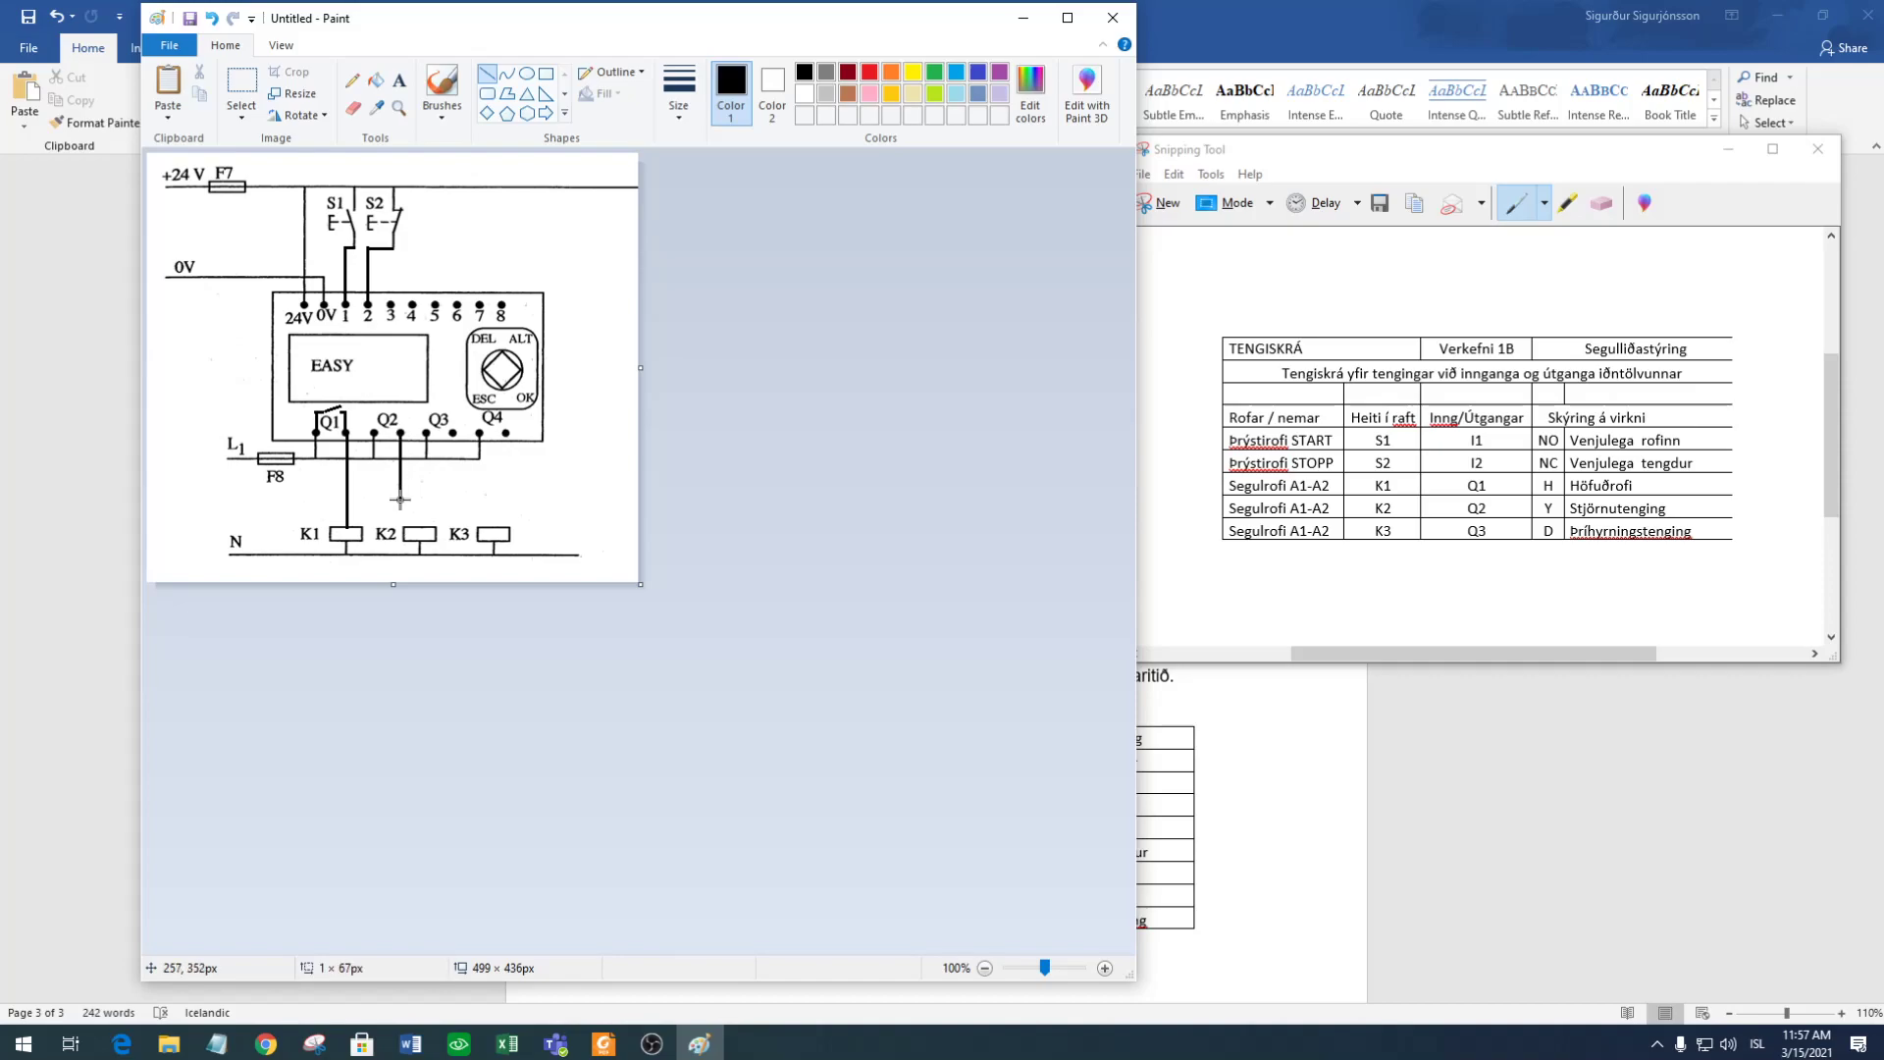
pyautogui.moveTo(400, 500); pyautogui.dragTo(401, 498)
pyautogui.click(870, 77)
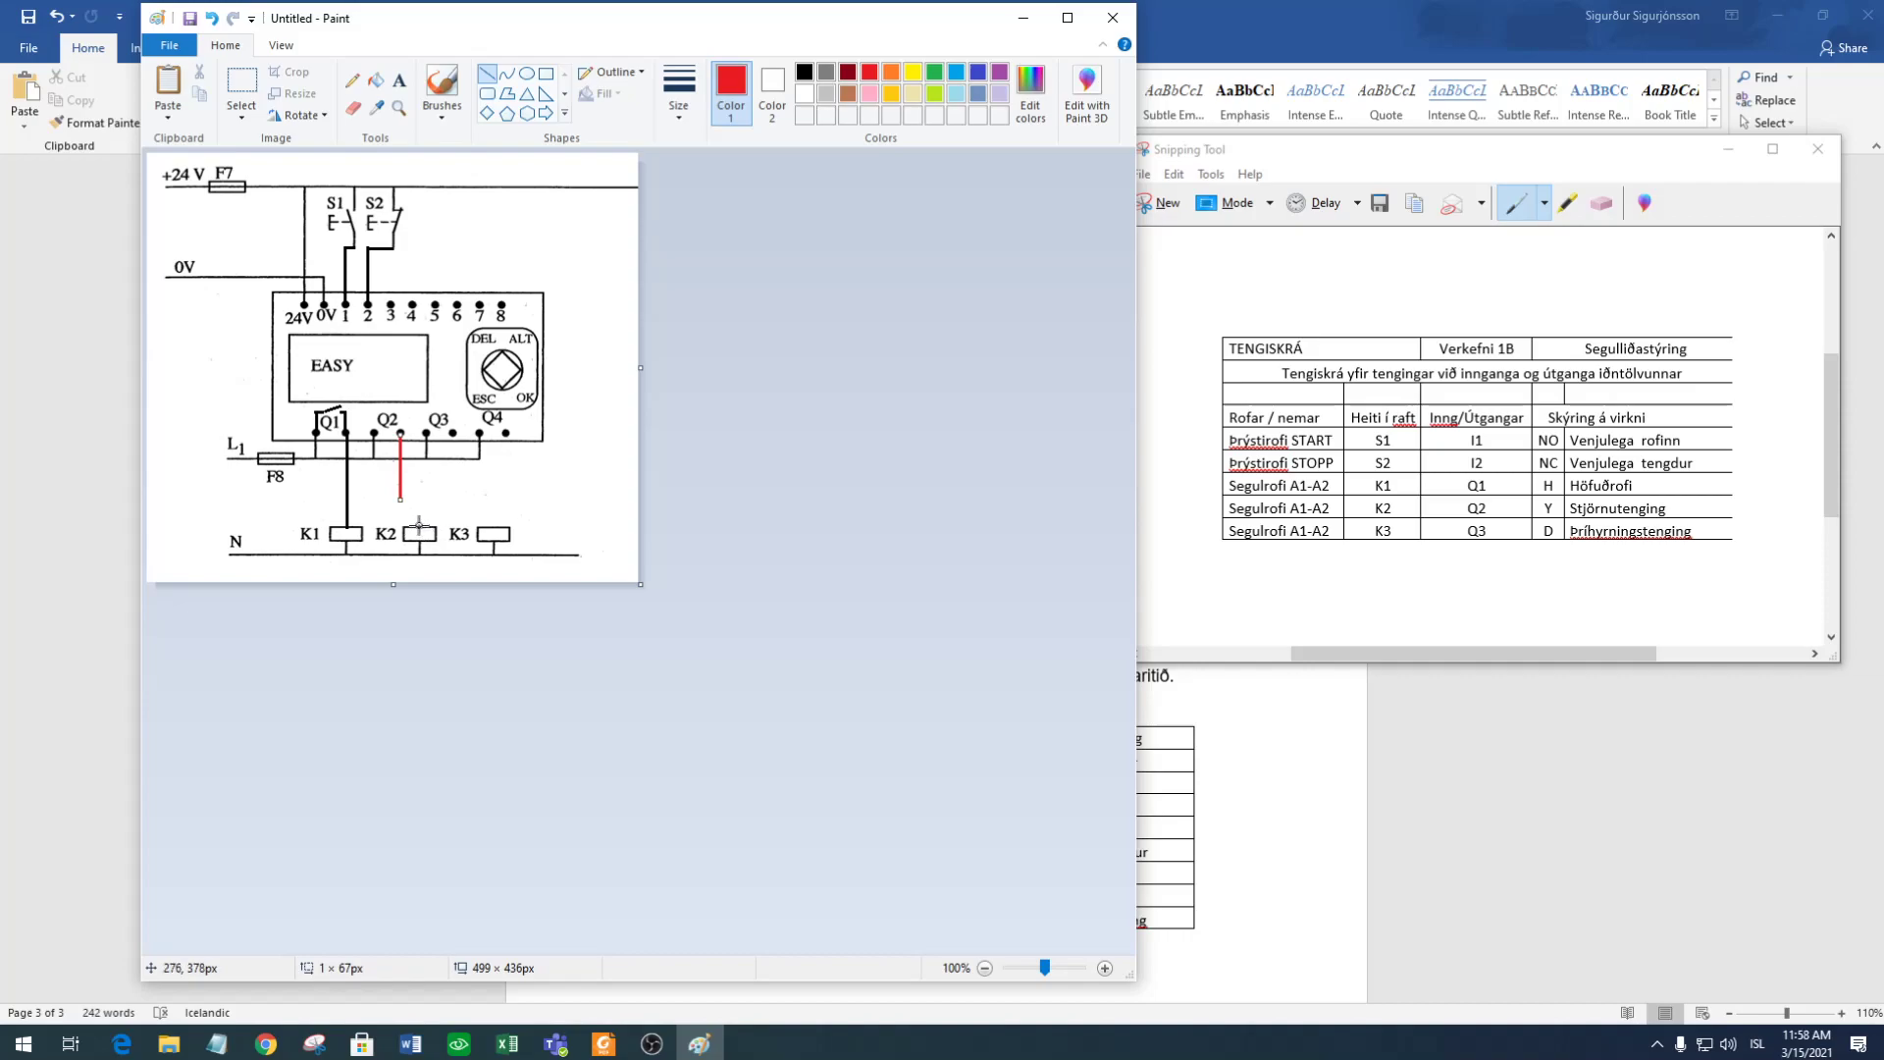
pyautogui.moveTo(419, 526); pyautogui.dragTo(419, 498)
pyautogui.click(502, 504)
pyautogui.moveTo(402, 500); pyautogui.dragTo(420, 501)
pyautogui.click(554, 460)
# Draw a stepped red connection from the second Q3 output terminal down to the top of coil K3.
pyautogui.moveTo(452, 433); pyautogui.dragTo(449, 486)
pyautogui.moveTo(494, 527); pyautogui.dragTo(494, 486)
pyautogui.moveTo(452, 488); pyautogui.dragTo(499, 487)
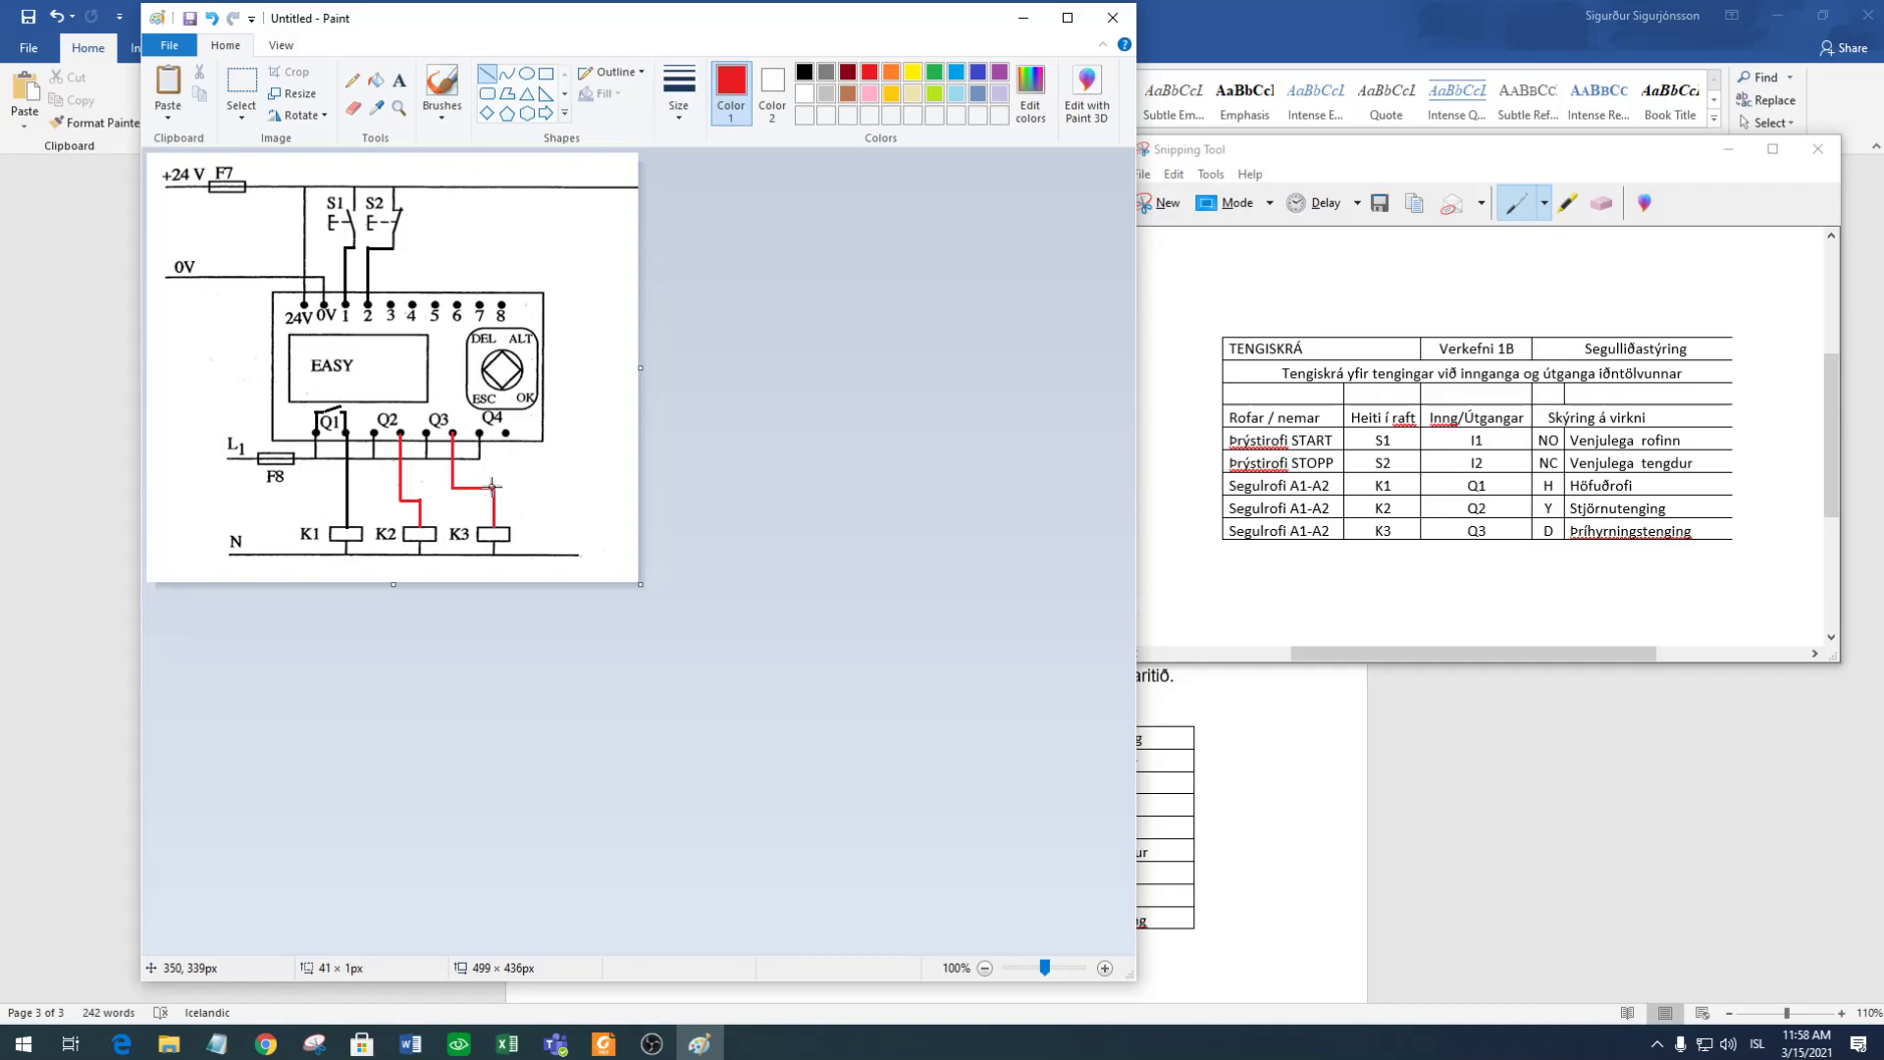
pyautogui.moveTo(495, 486); pyautogui.dragTo(496, 486)
# Redraw the connection between coil K1 and the second Q1 output terminal as a red line.
pyautogui.moveTo(348, 524); pyautogui.dragTo(364, 432)
pyautogui.click(658, 455)
# Copy the entire edited wiring diagram from Paint and paste it into the Word document below the original diagram in section 1.3.
pyautogui.hotkey('ctrl', 'a')
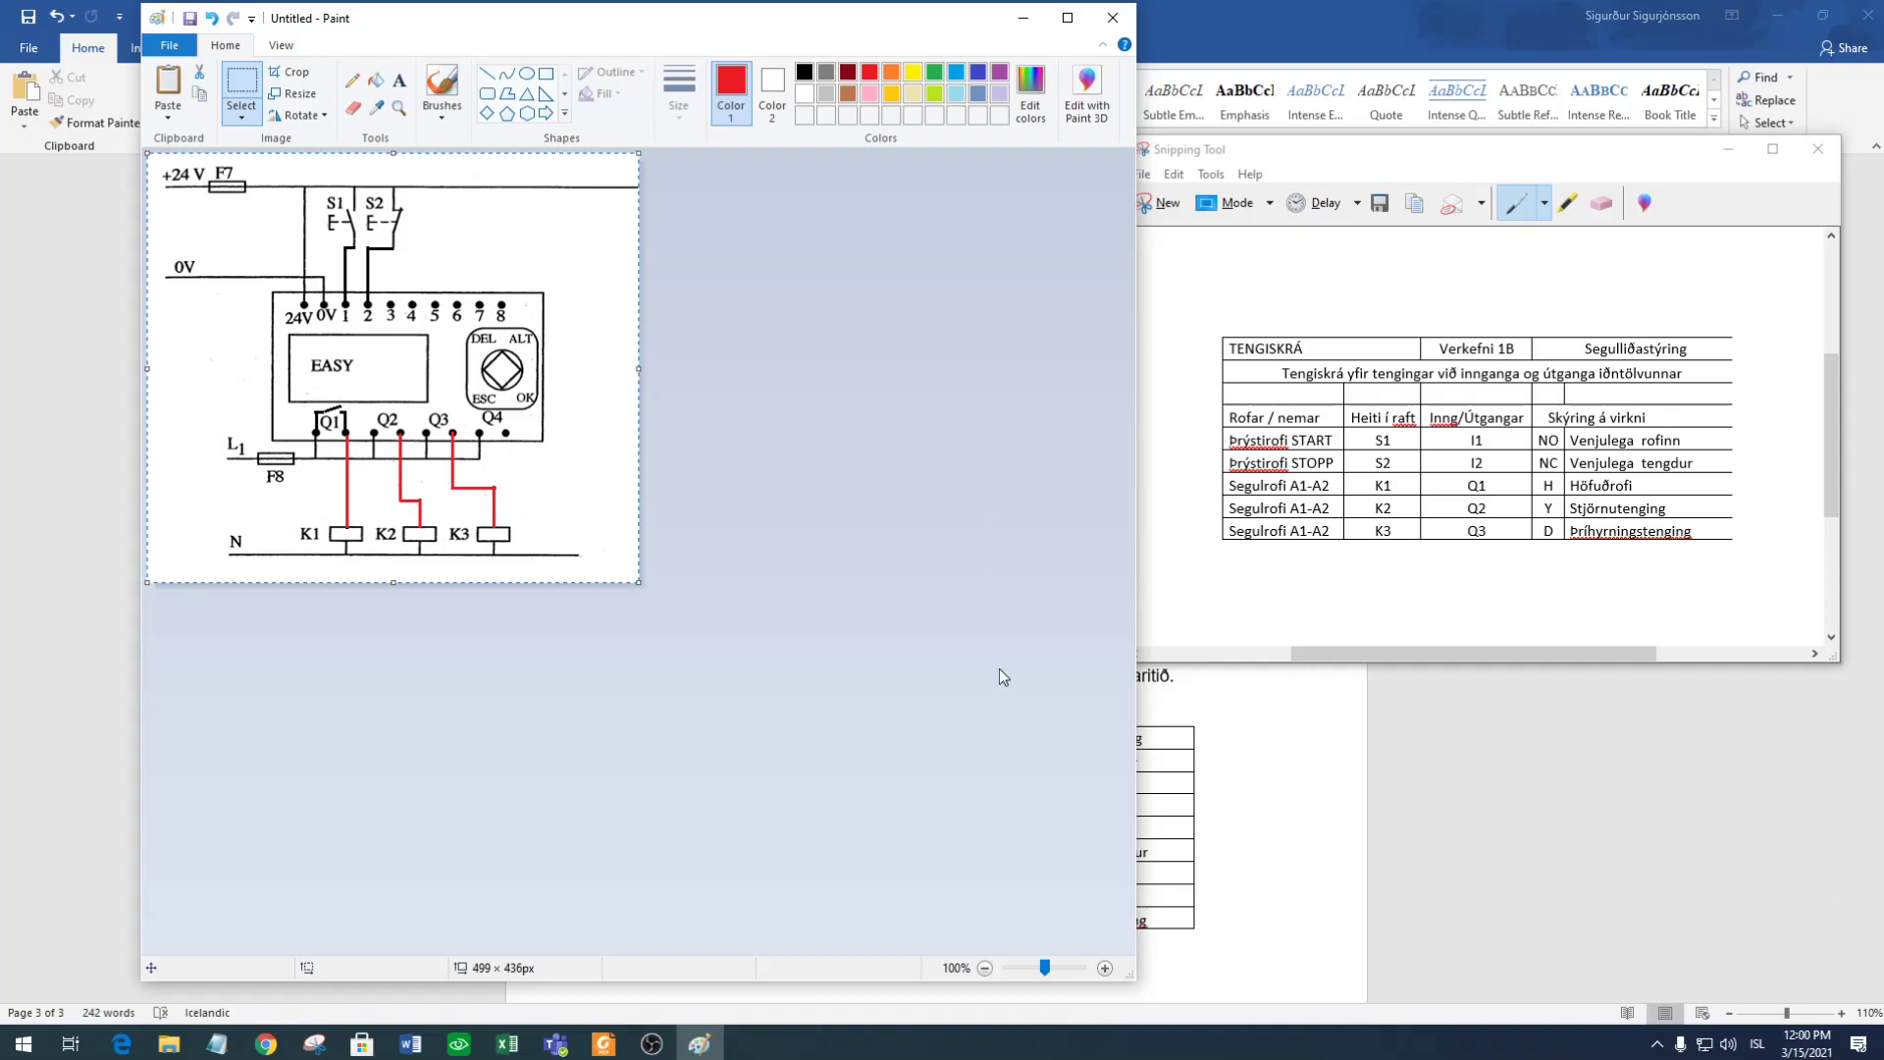
pyautogui.click(1304, 955)
pyautogui.scroll(1, 948, 746)
pyautogui.scroll(1, 948, 746)
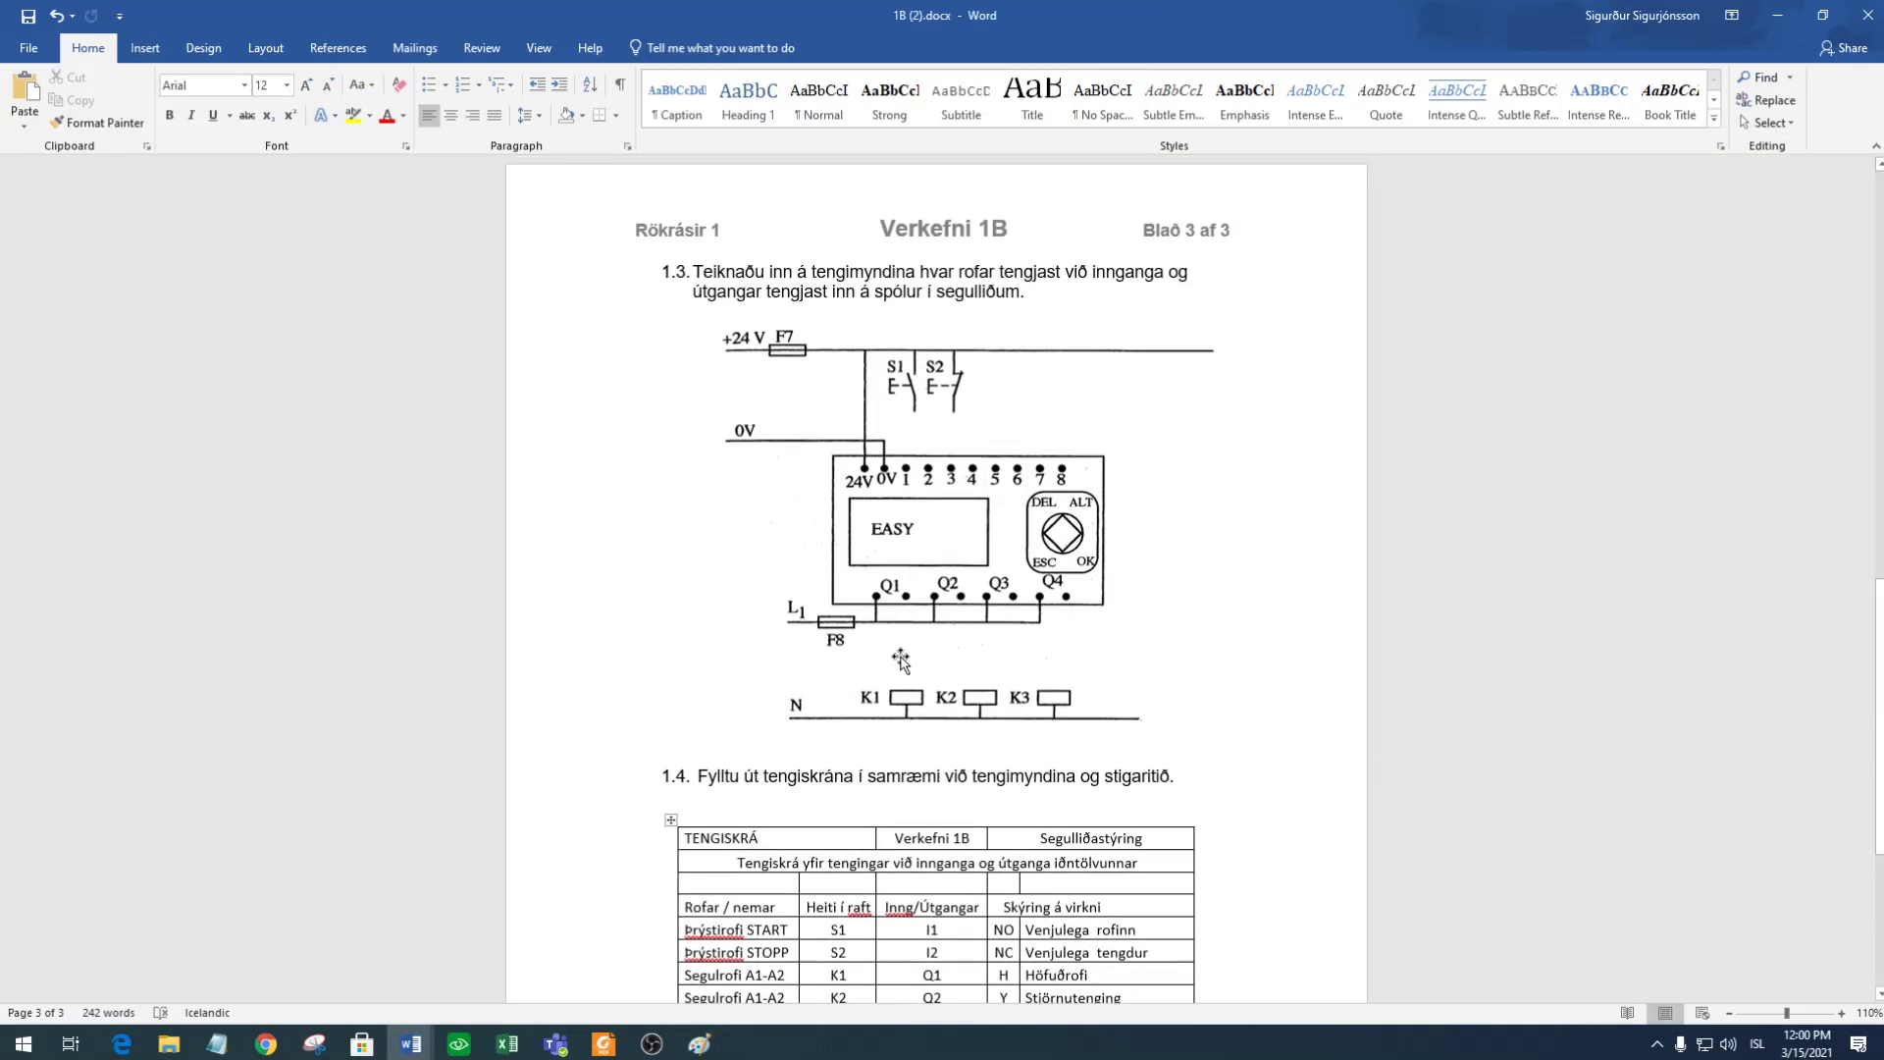
pyautogui.click(950, 672)
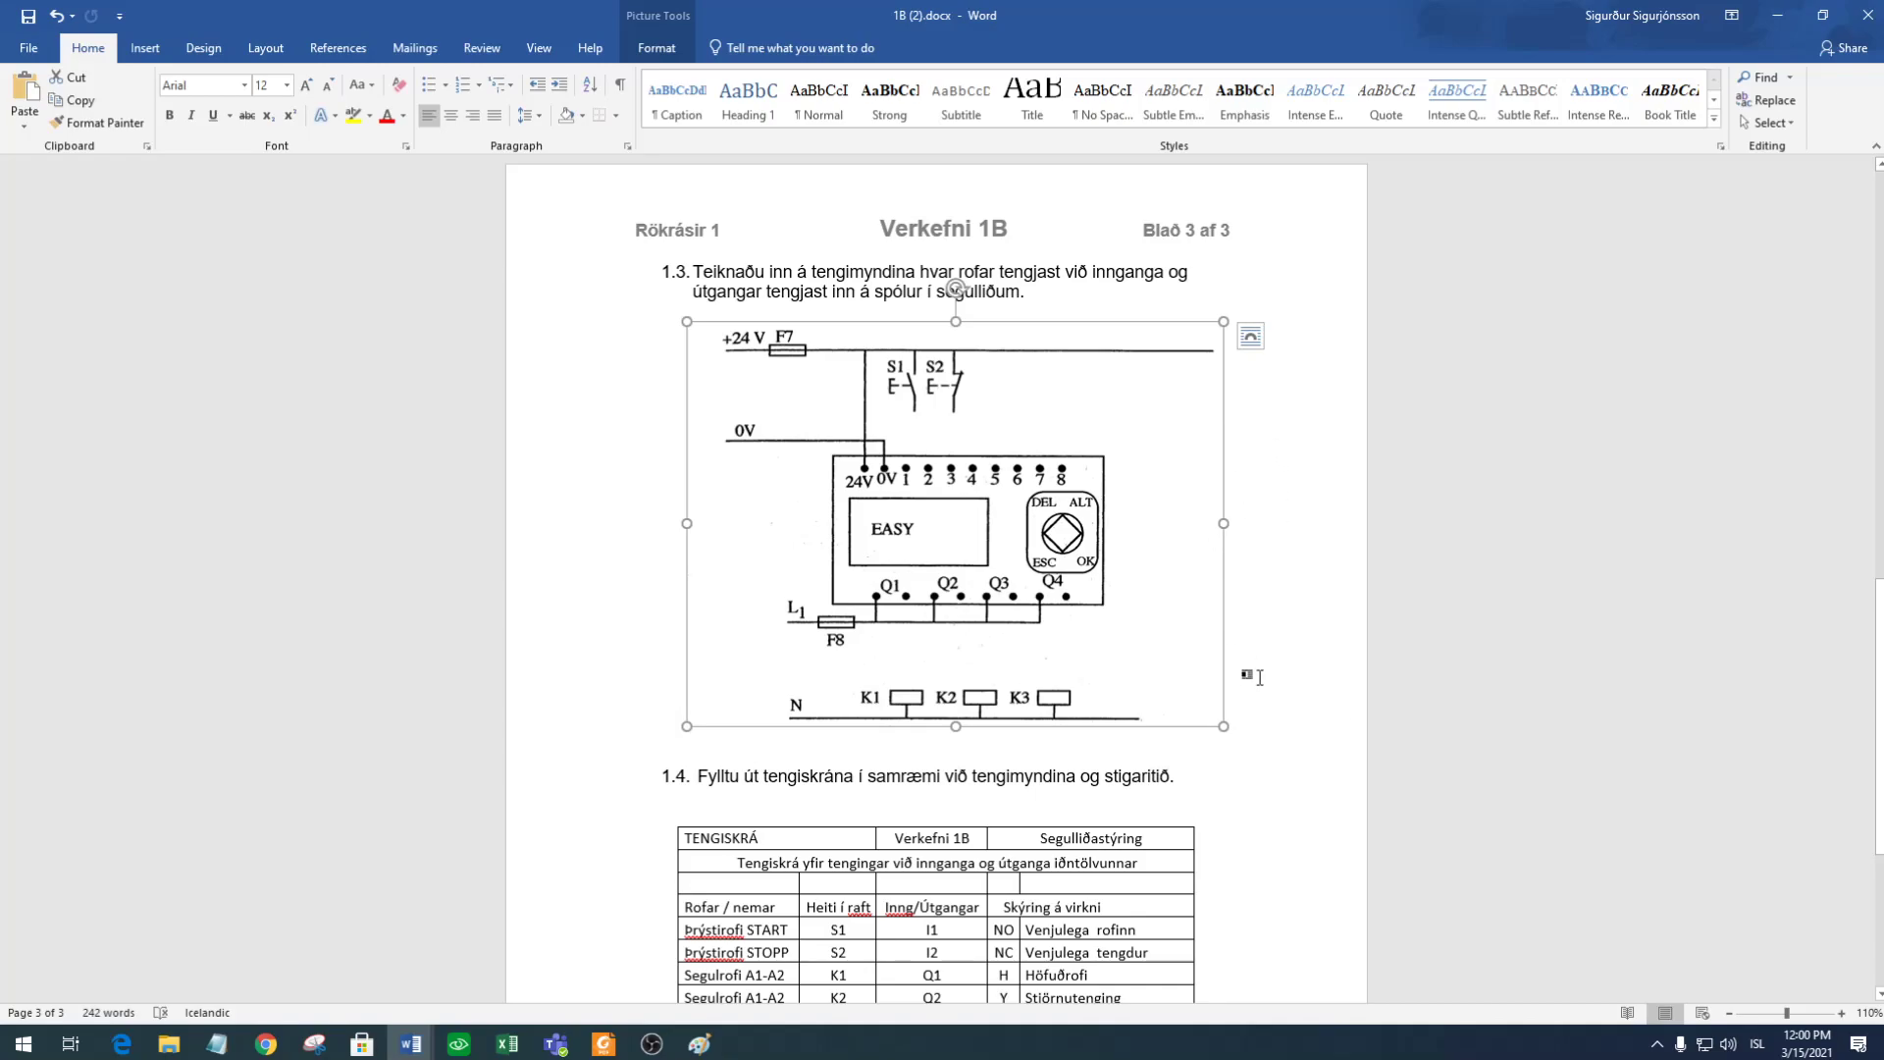
pyautogui.click(1265, 719)
pyautogui.press('Return')
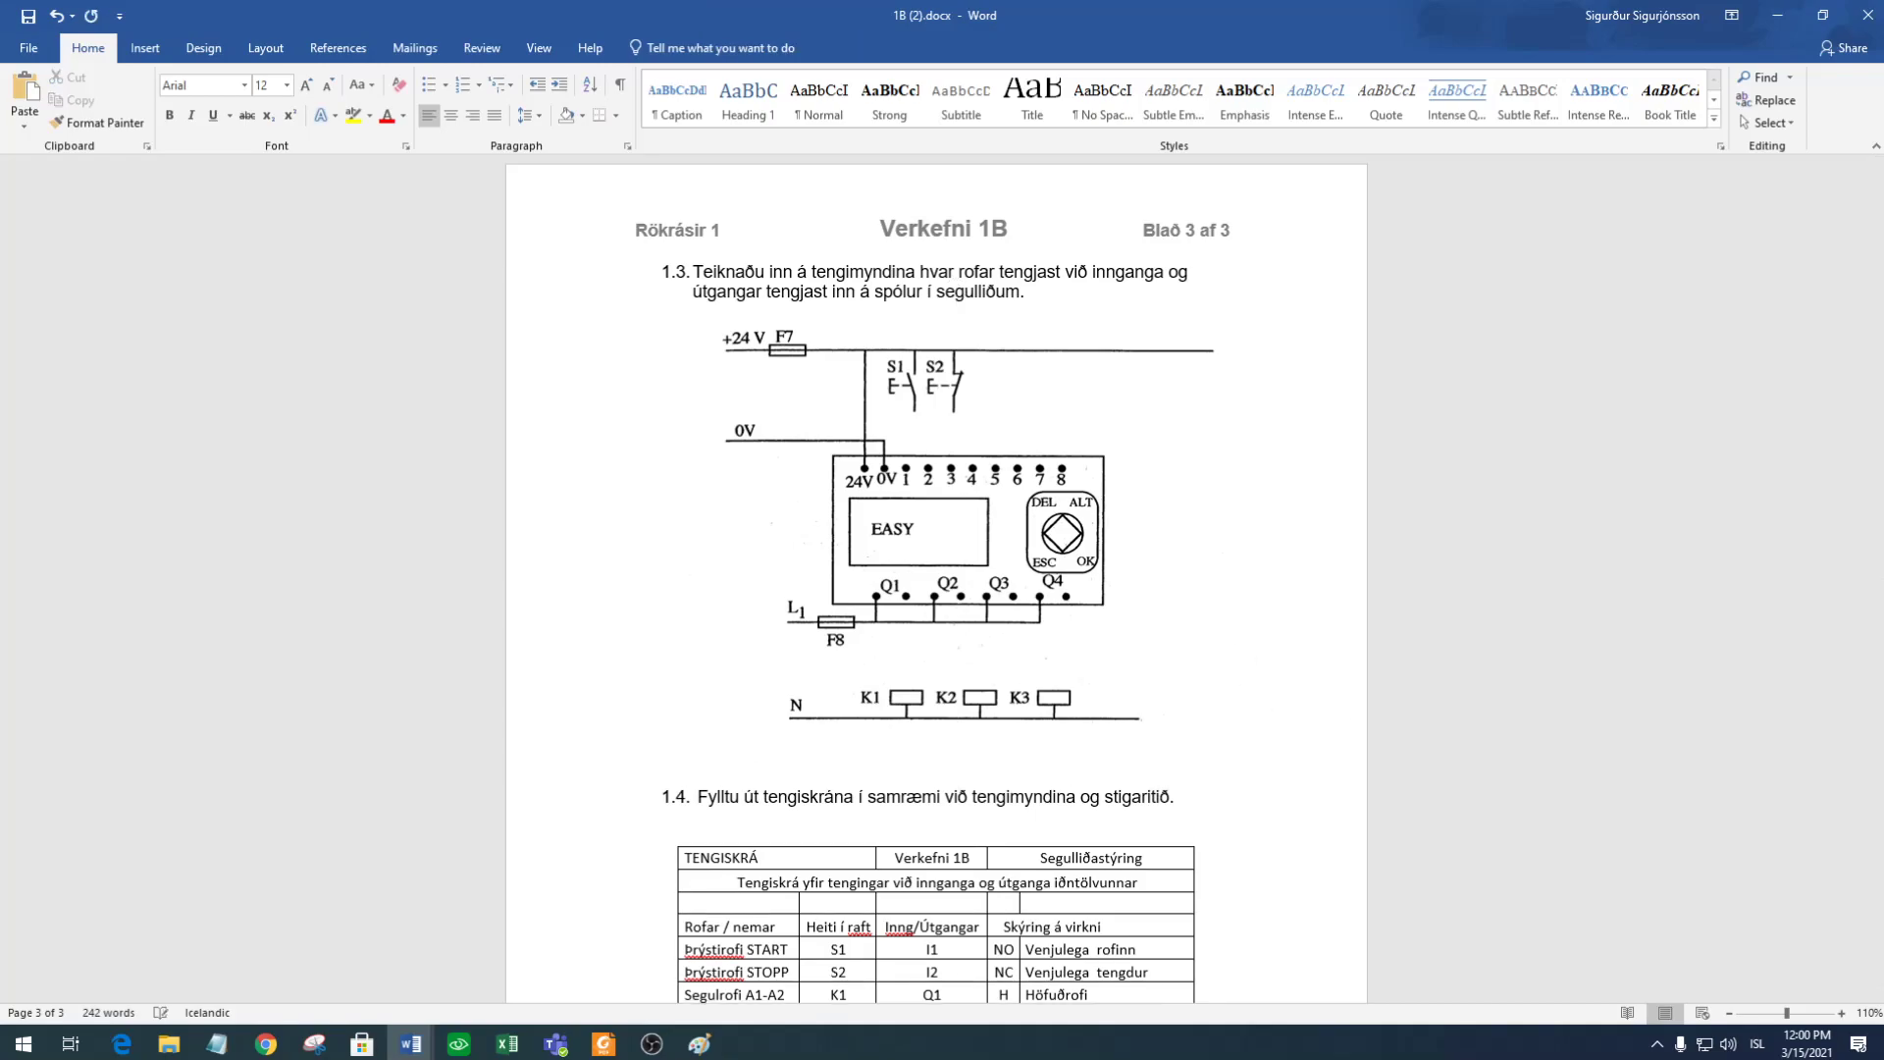
pyautogui.hotkey('ctrl', 'v')
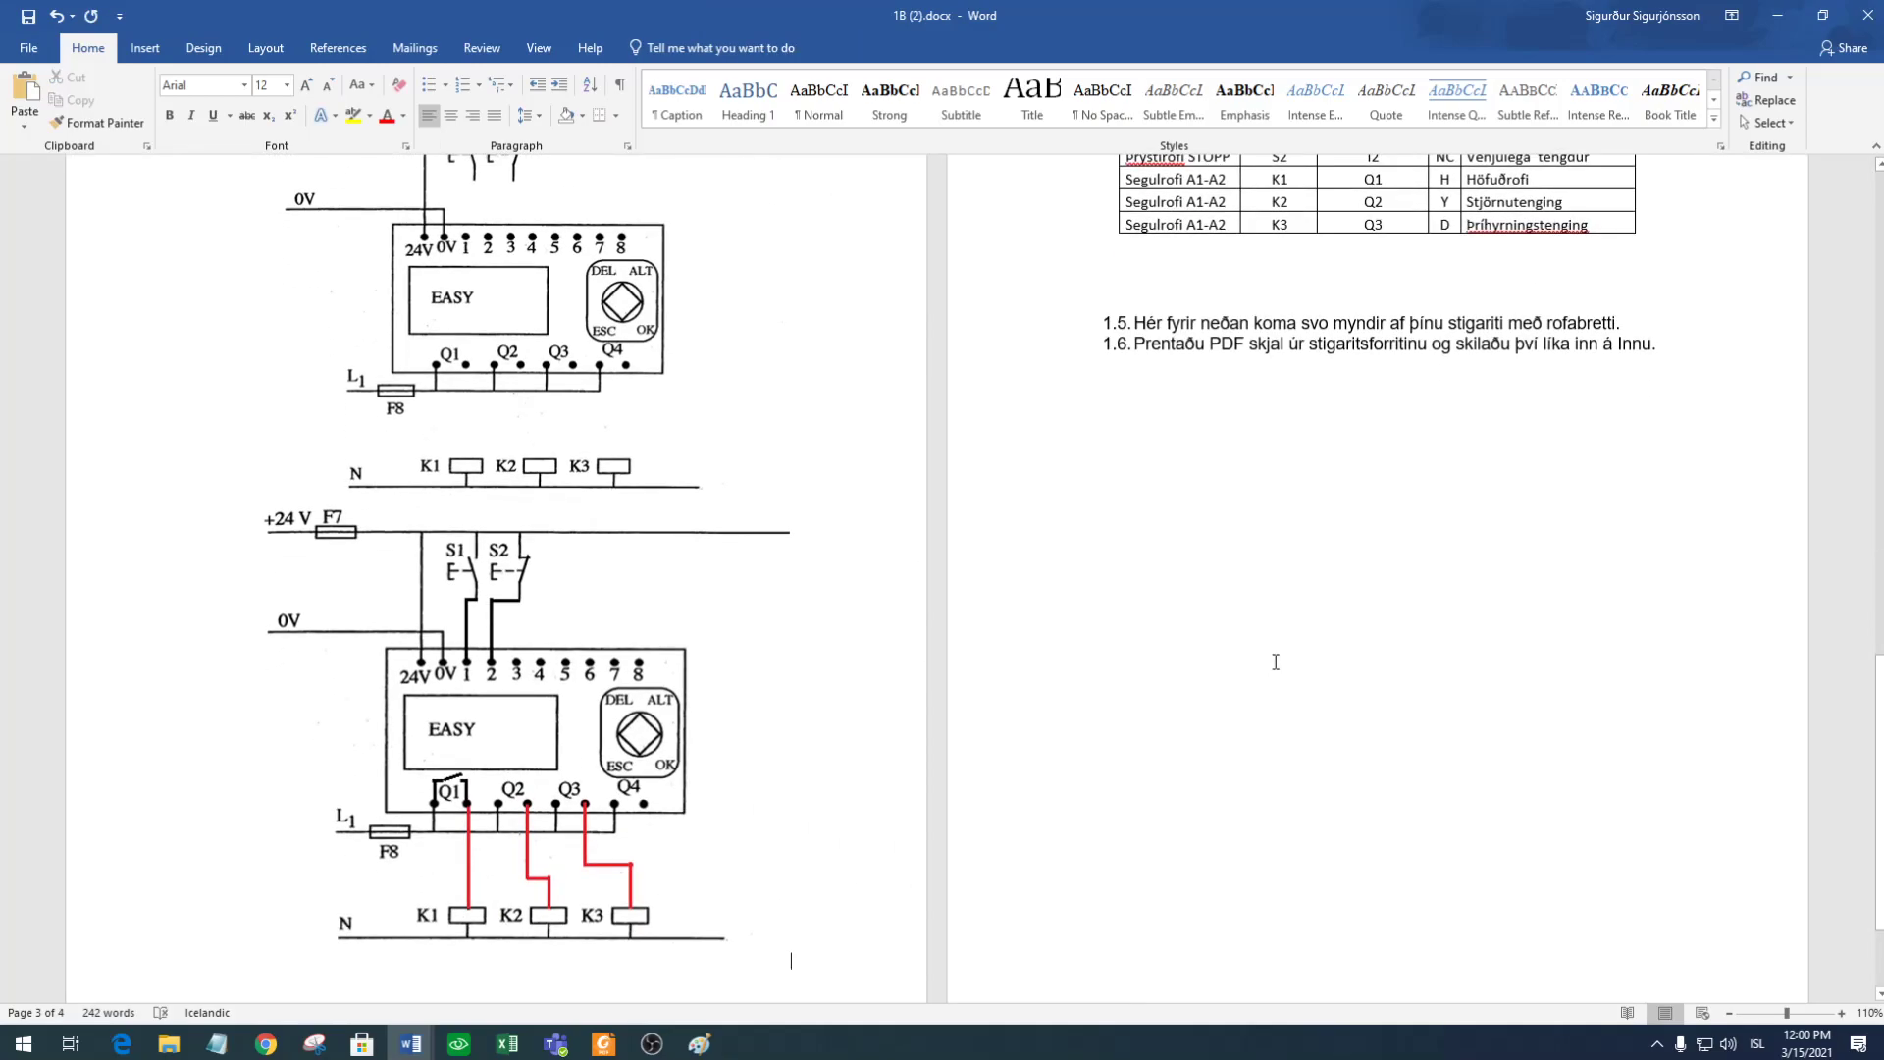
pyautogui.scroll(-2, 667, 604)
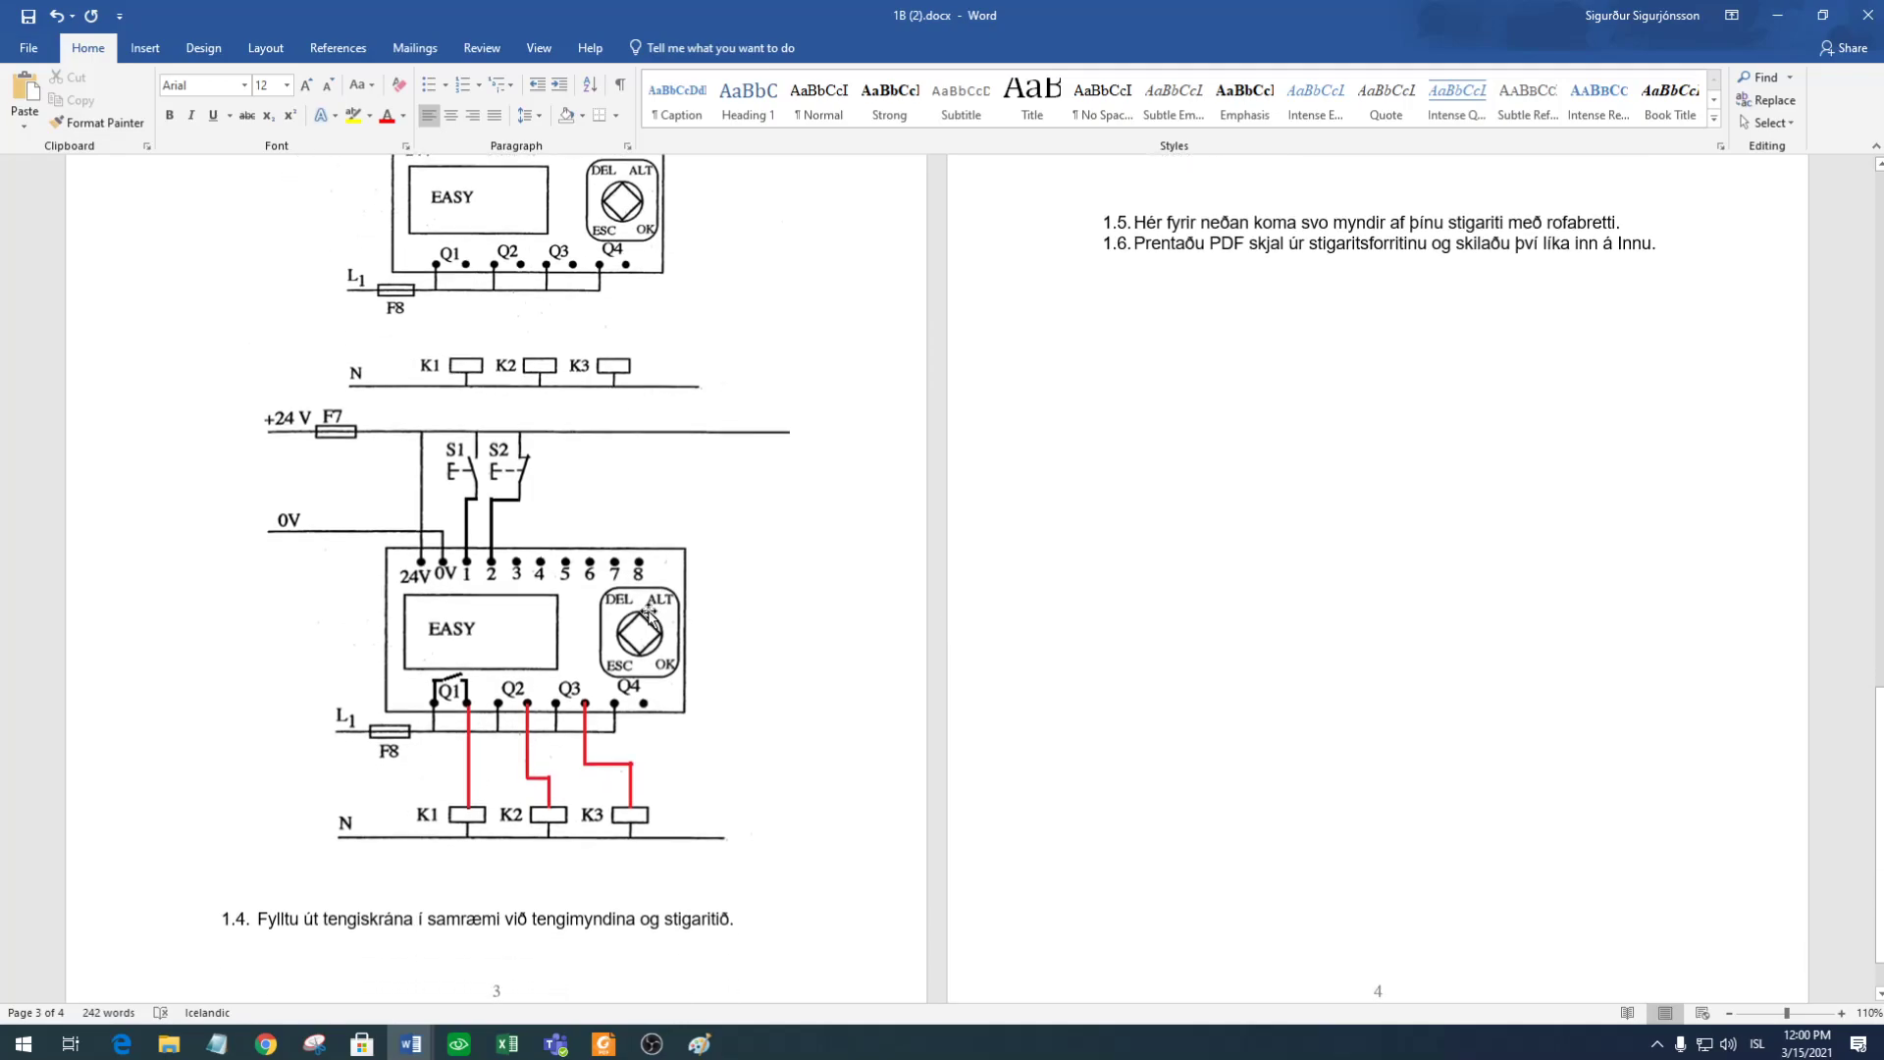
# Shrink the pasted wiring diagram proportionally to about three quarters of its size and centre it on the page.
pyautogui.click(536, 659)
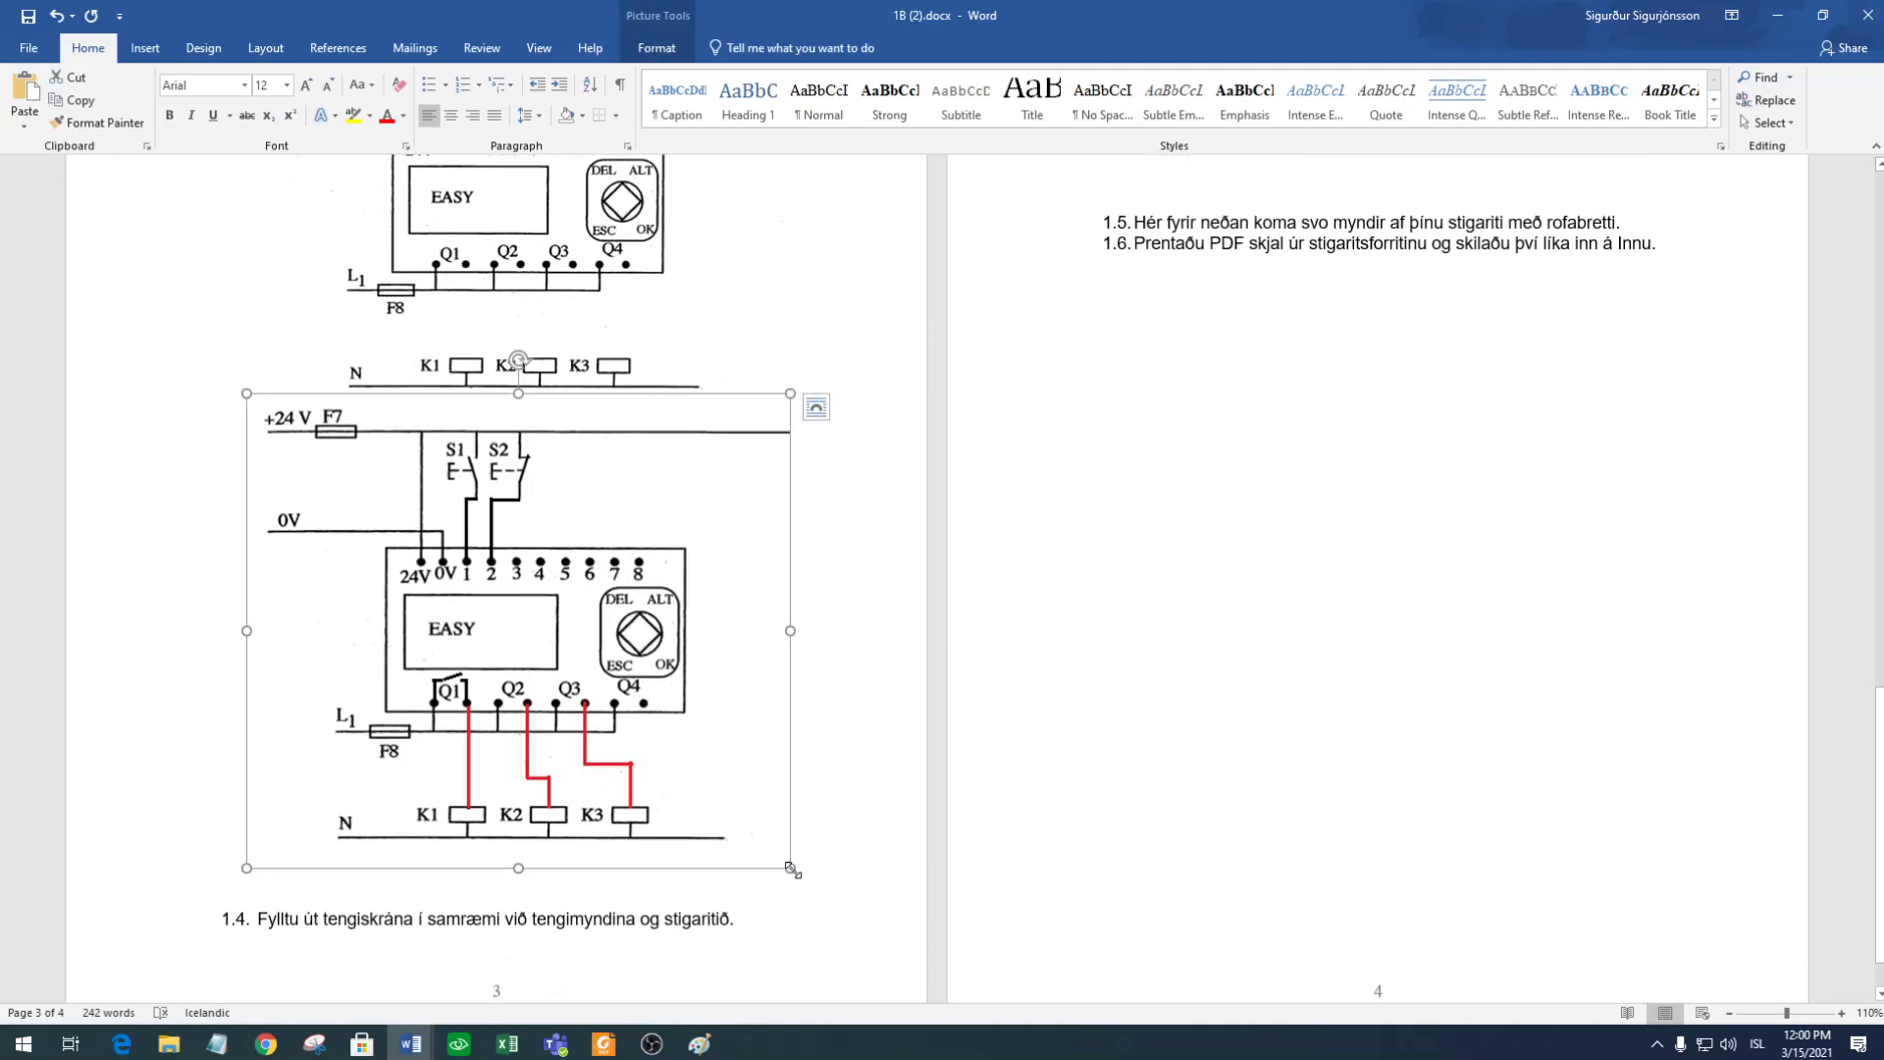
pyautogui.moveTo(790, 867); pyautogui.dragTo(668, 762)
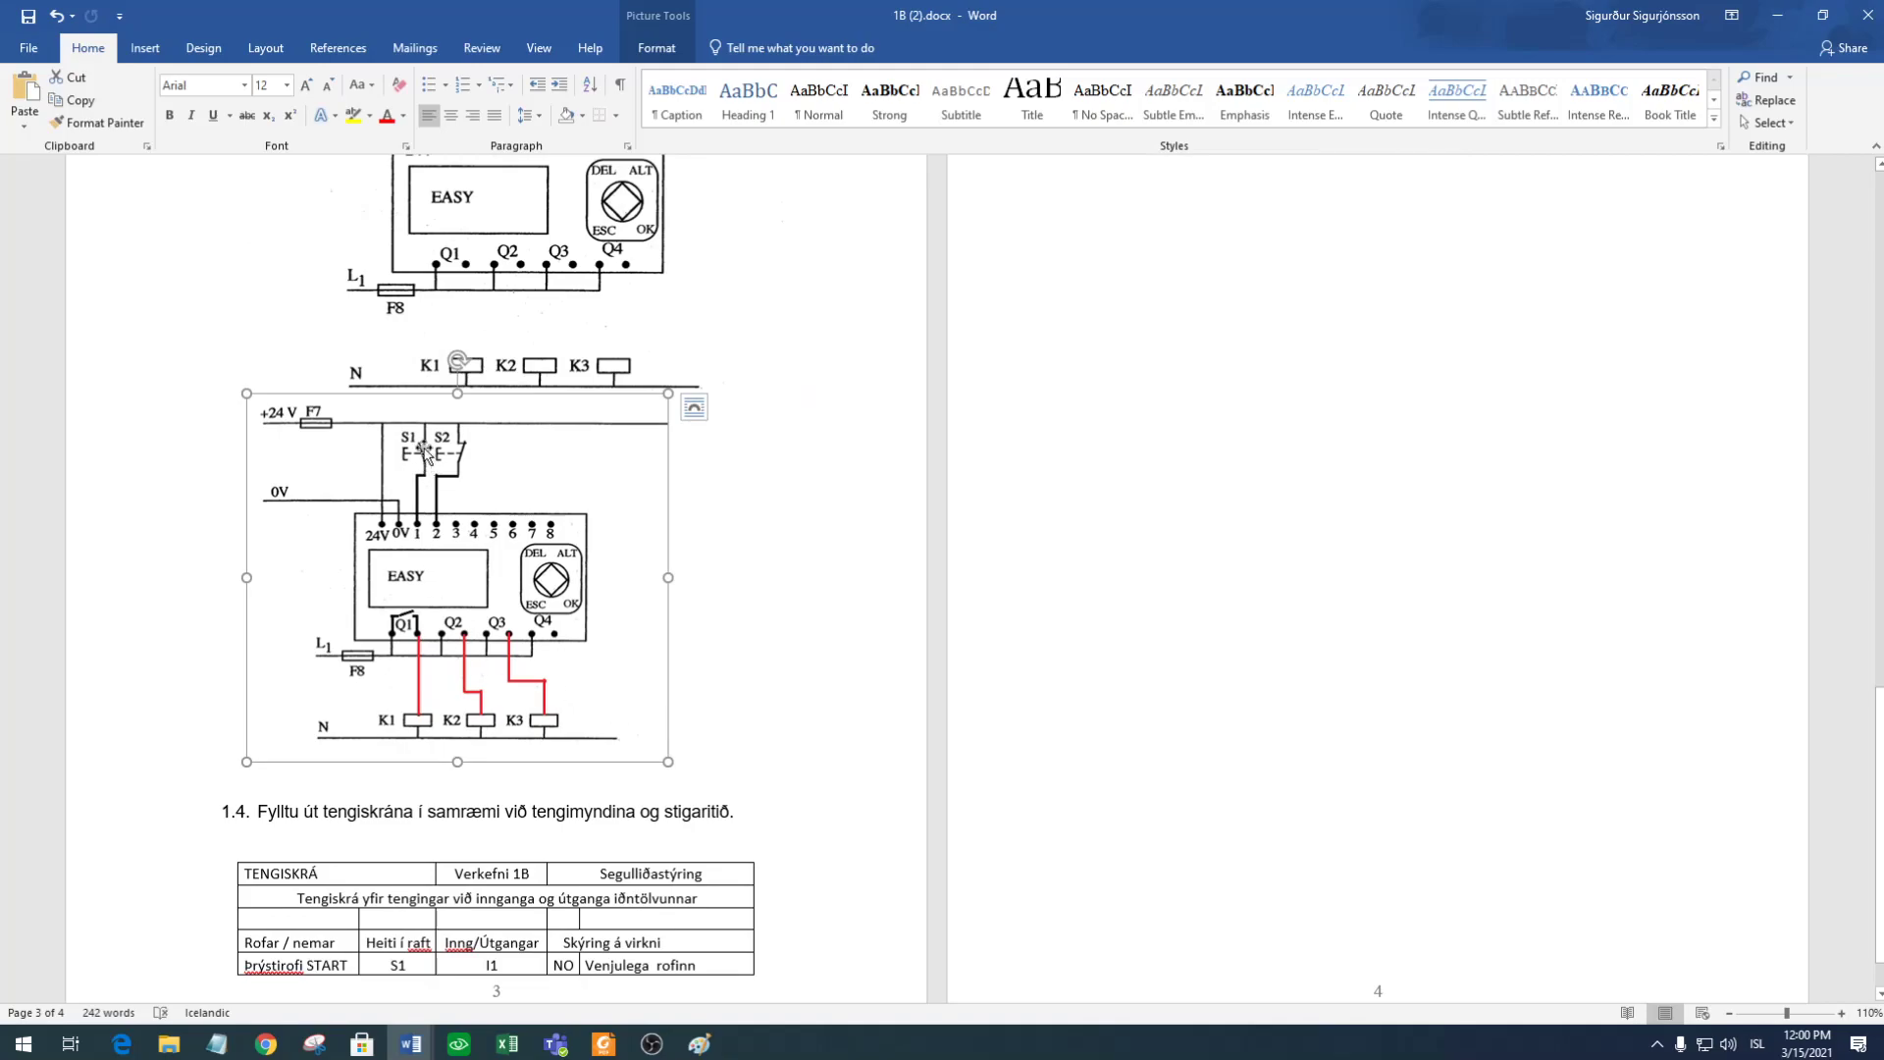
pyautogui.click(451, 115)
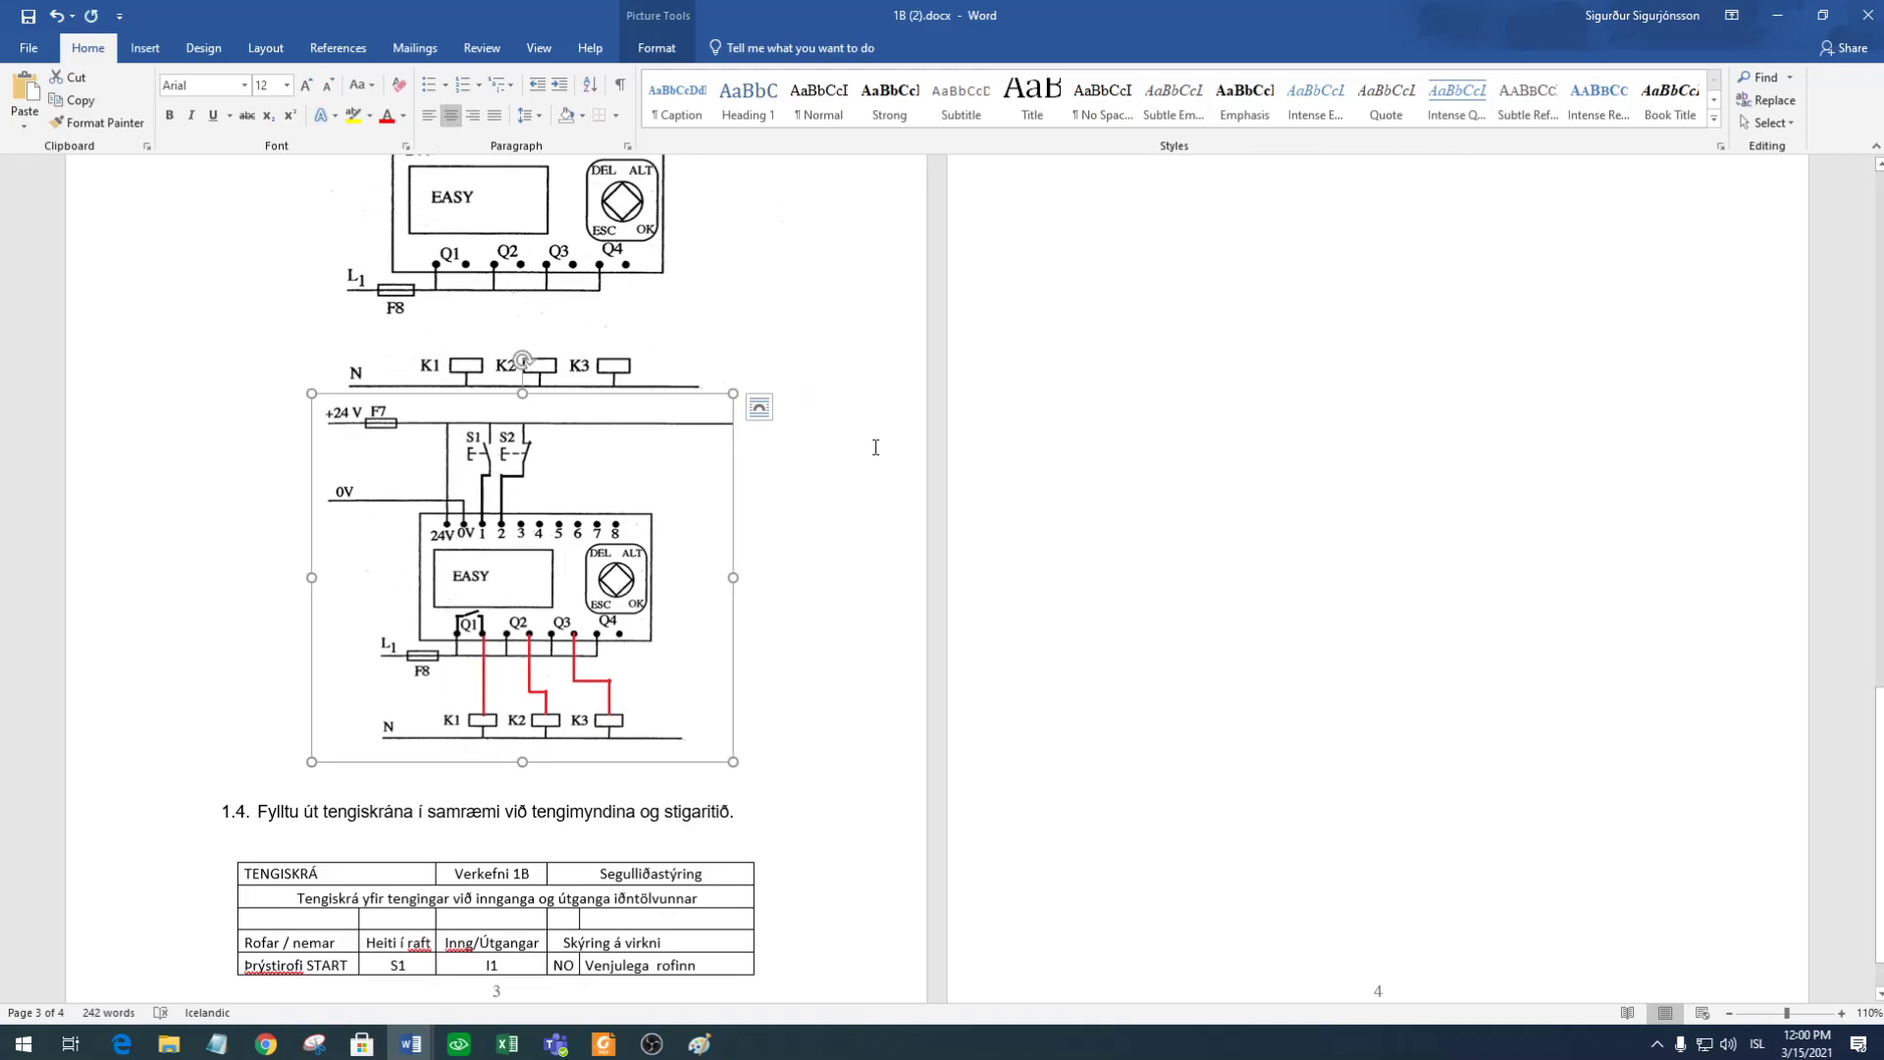
pyautogui.click(837, 639)
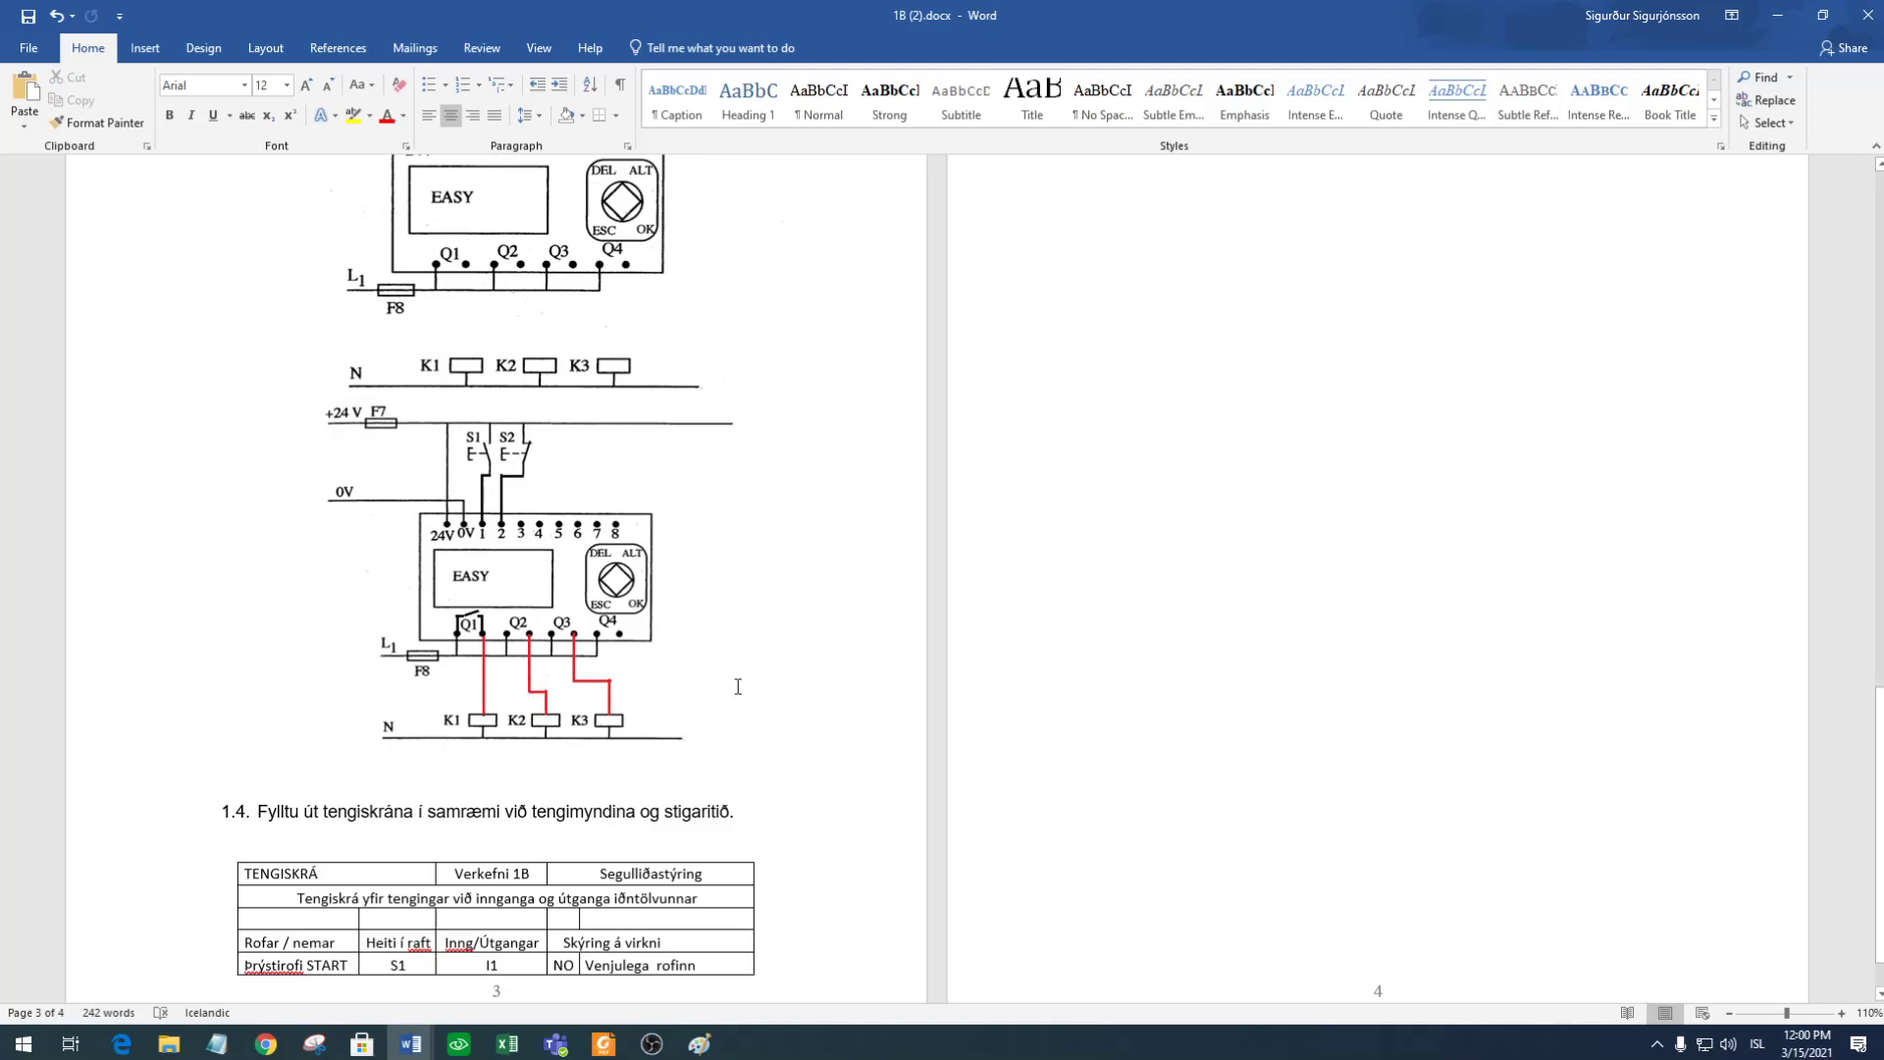
pyautogui.scroll(3, 738, 686)
pyautogui.scroll(-3, 740, 686)
pyautogui.scroll(-1, 764, 650)
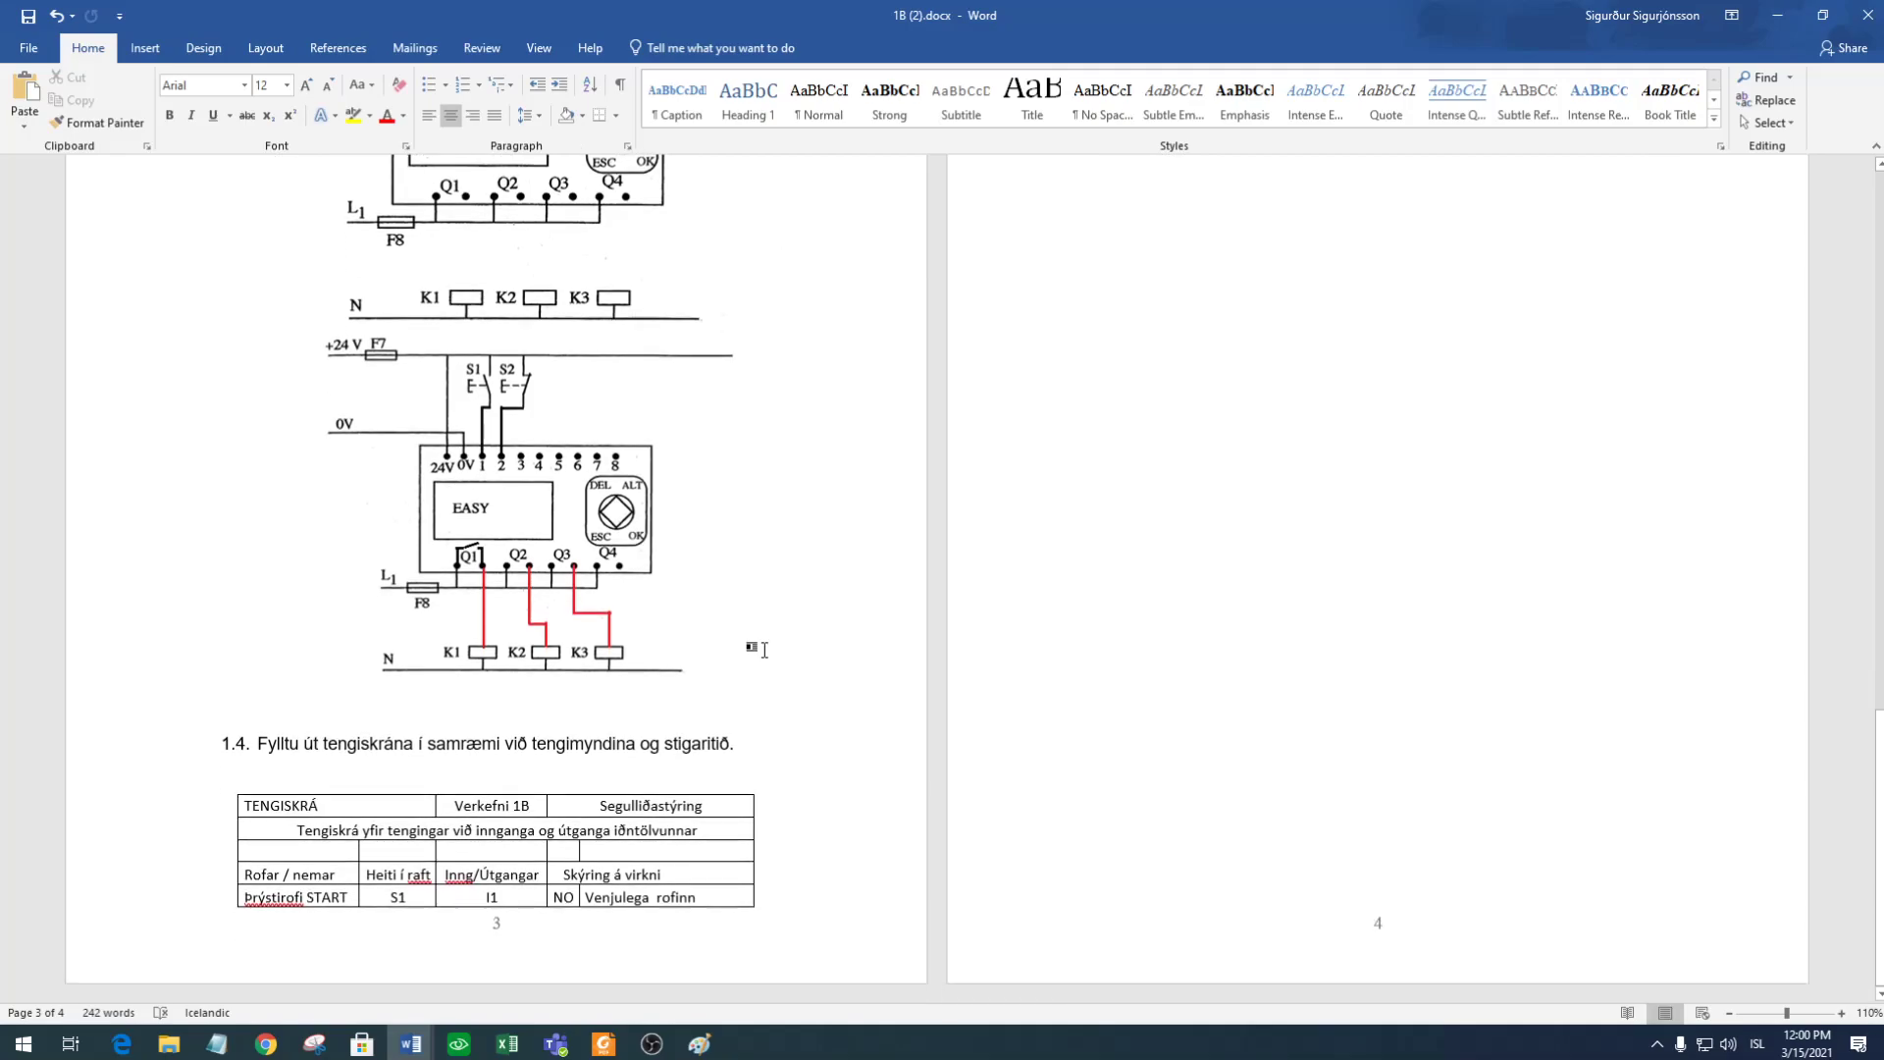
pyautogui.scroll(9, 765, 650)
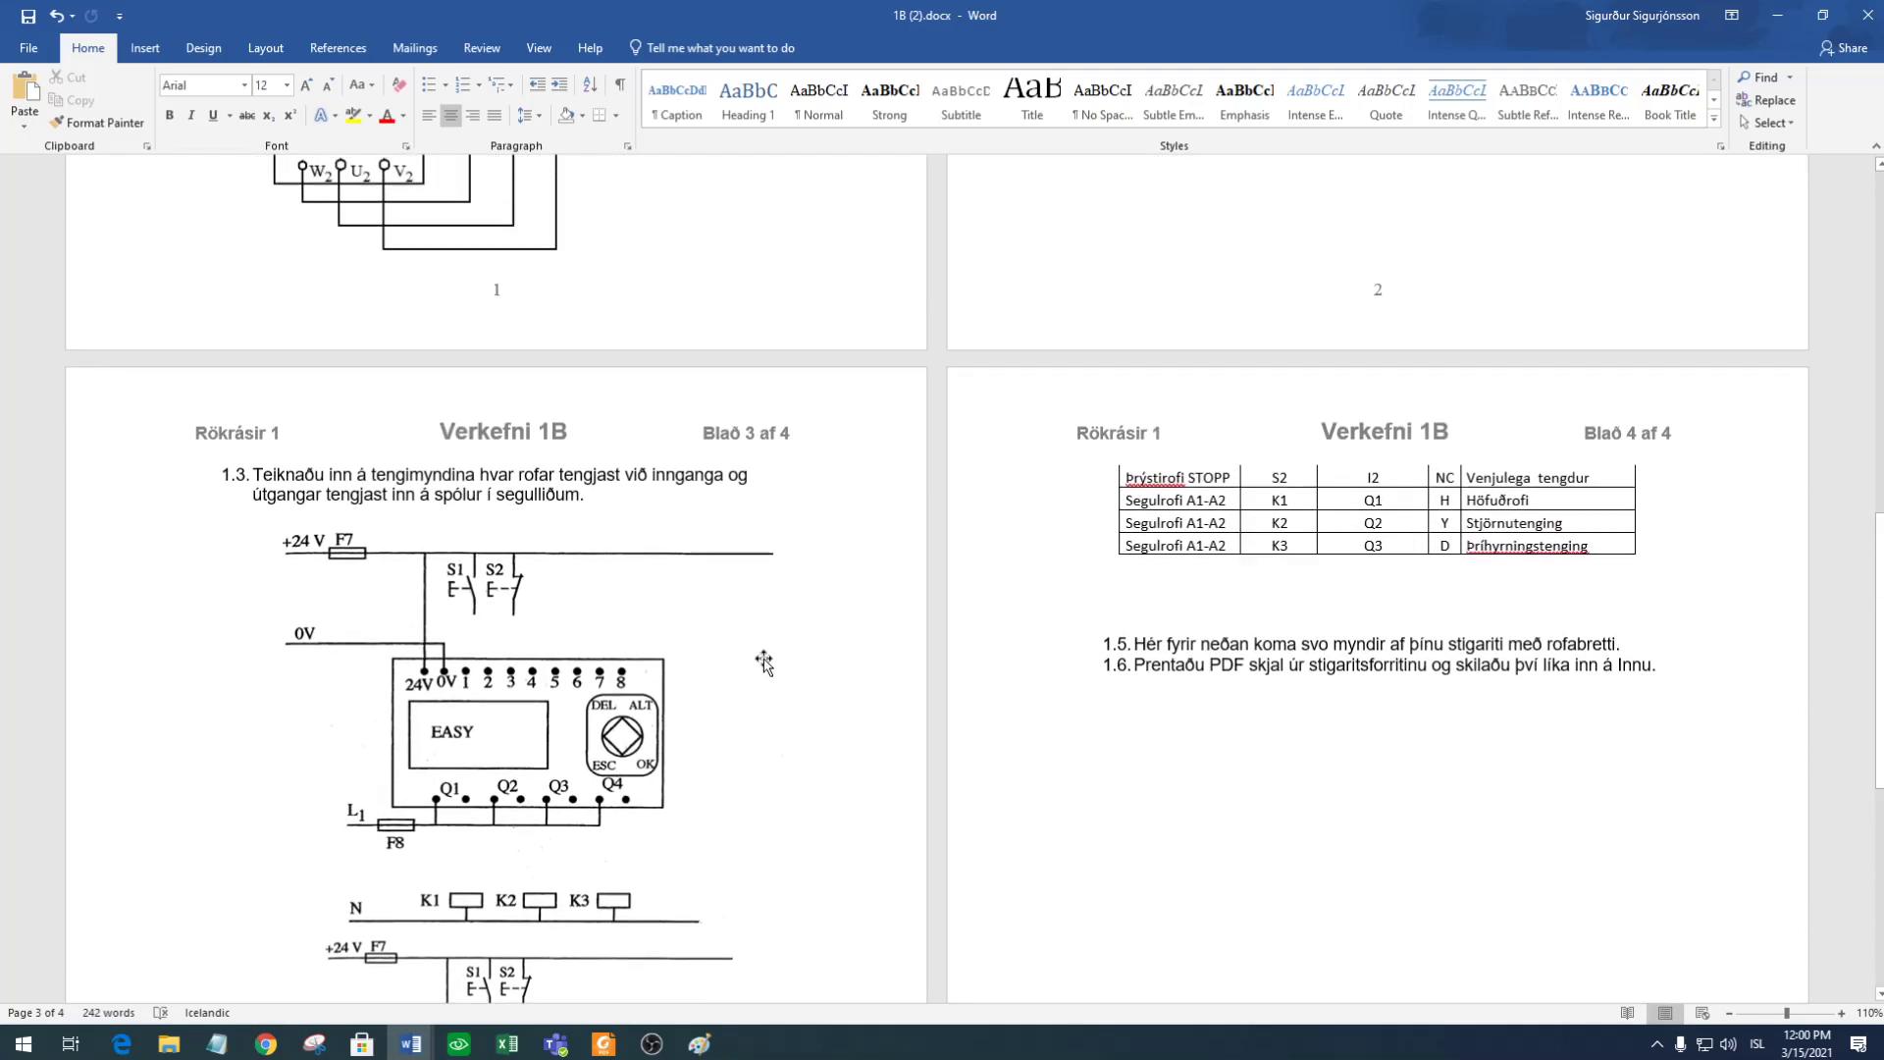
pyautogui.scroll(14, 764, 662)
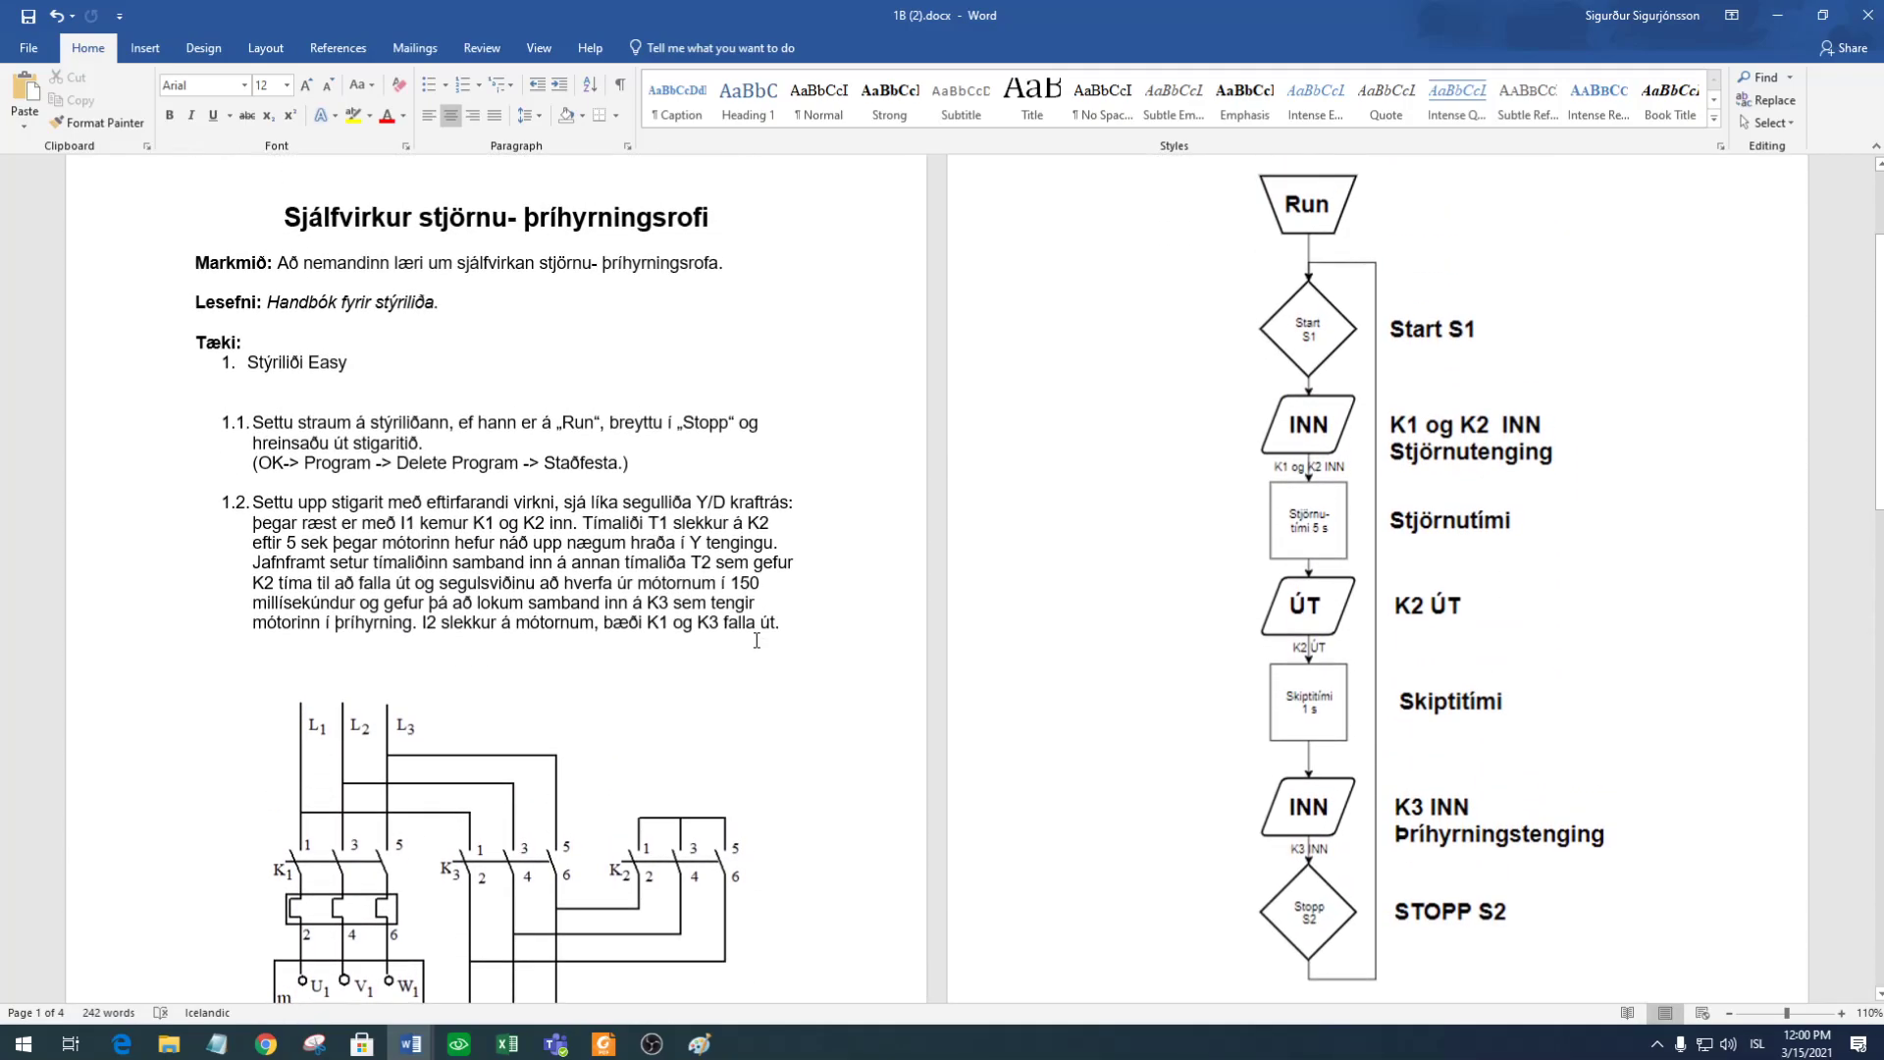
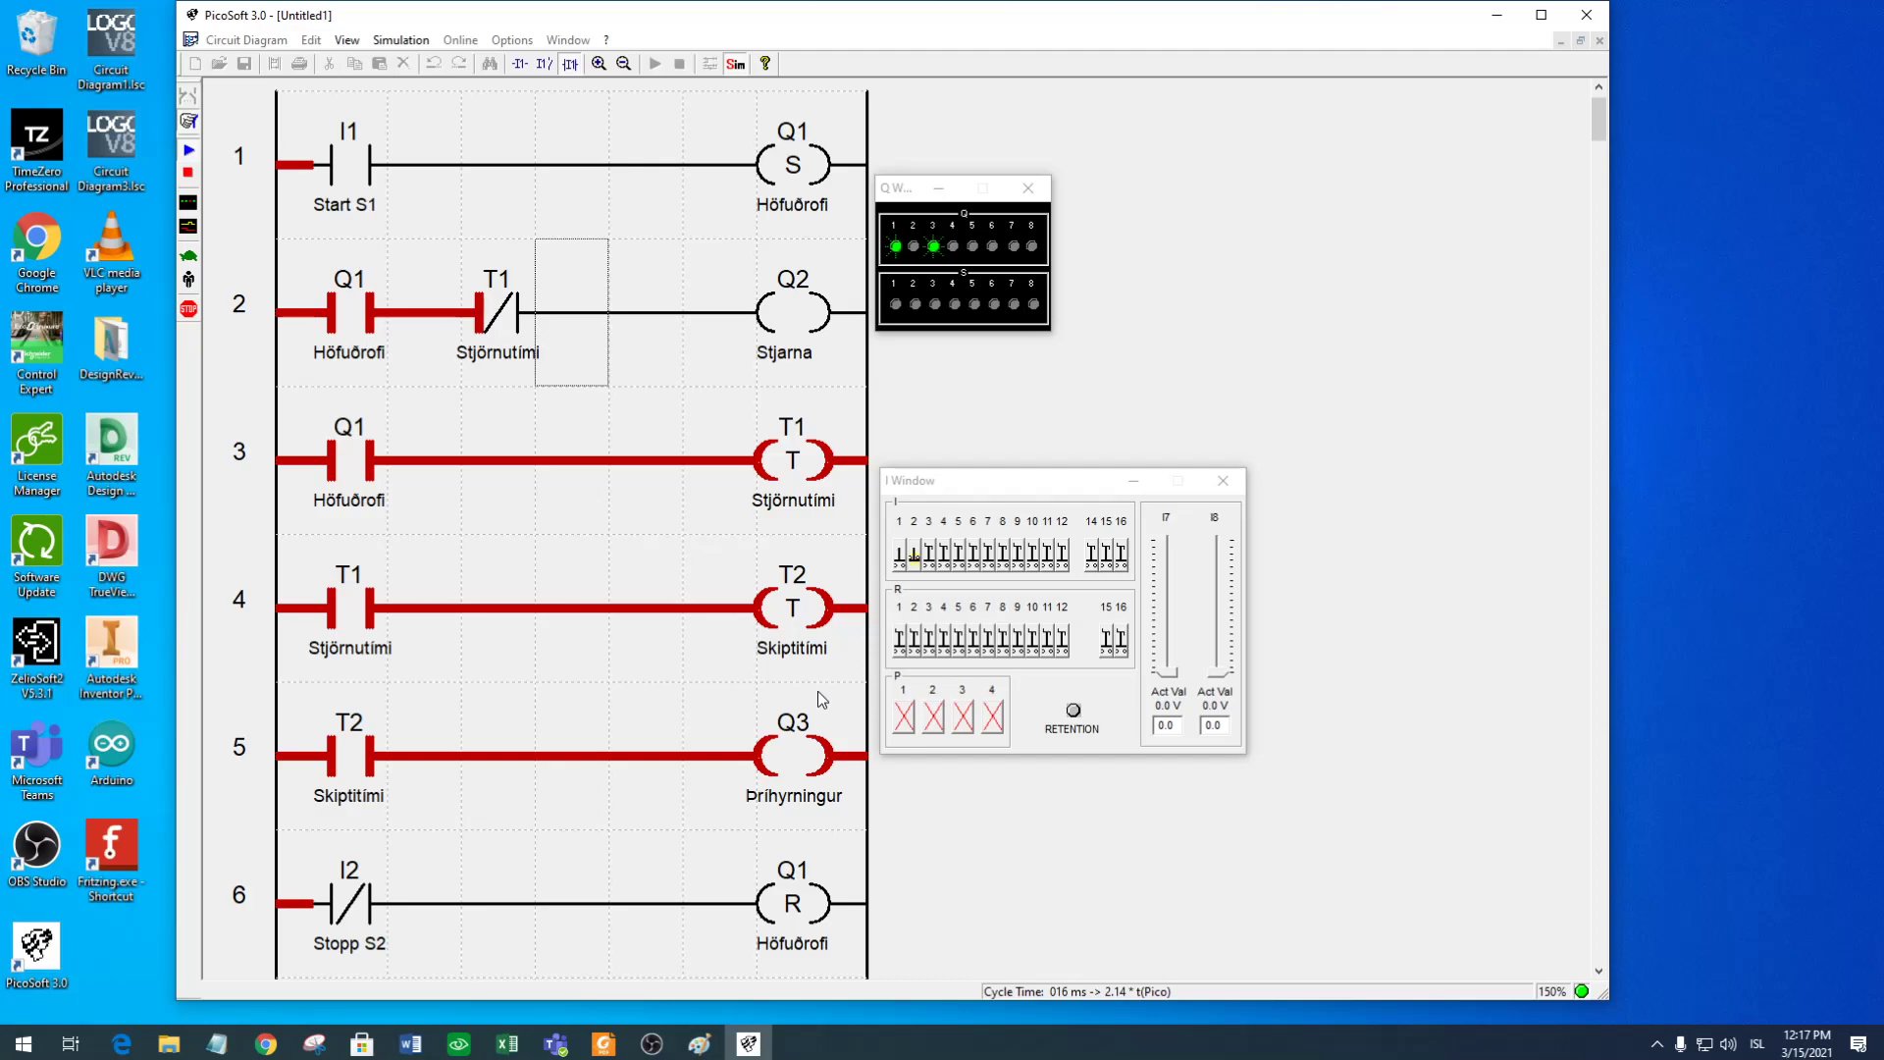
pyautogui.click(1142, 718)
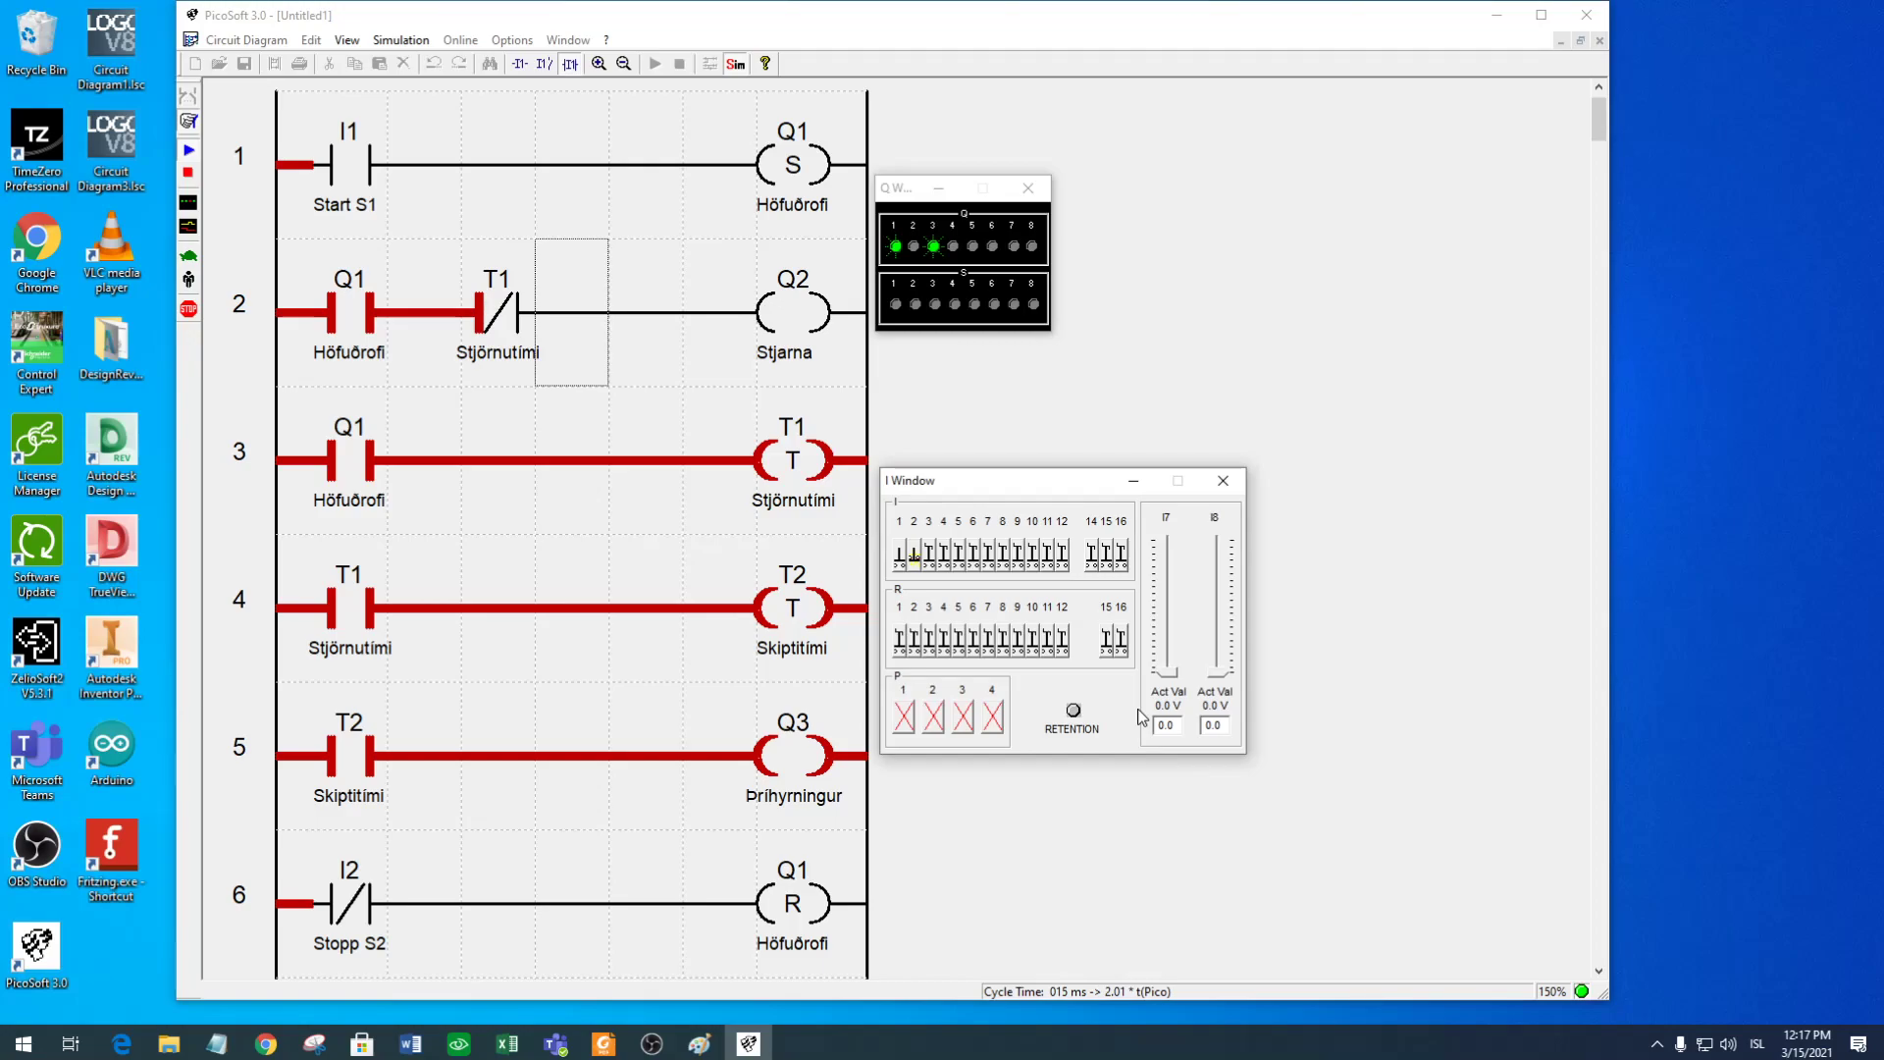
pyautogui.click(623, 957)
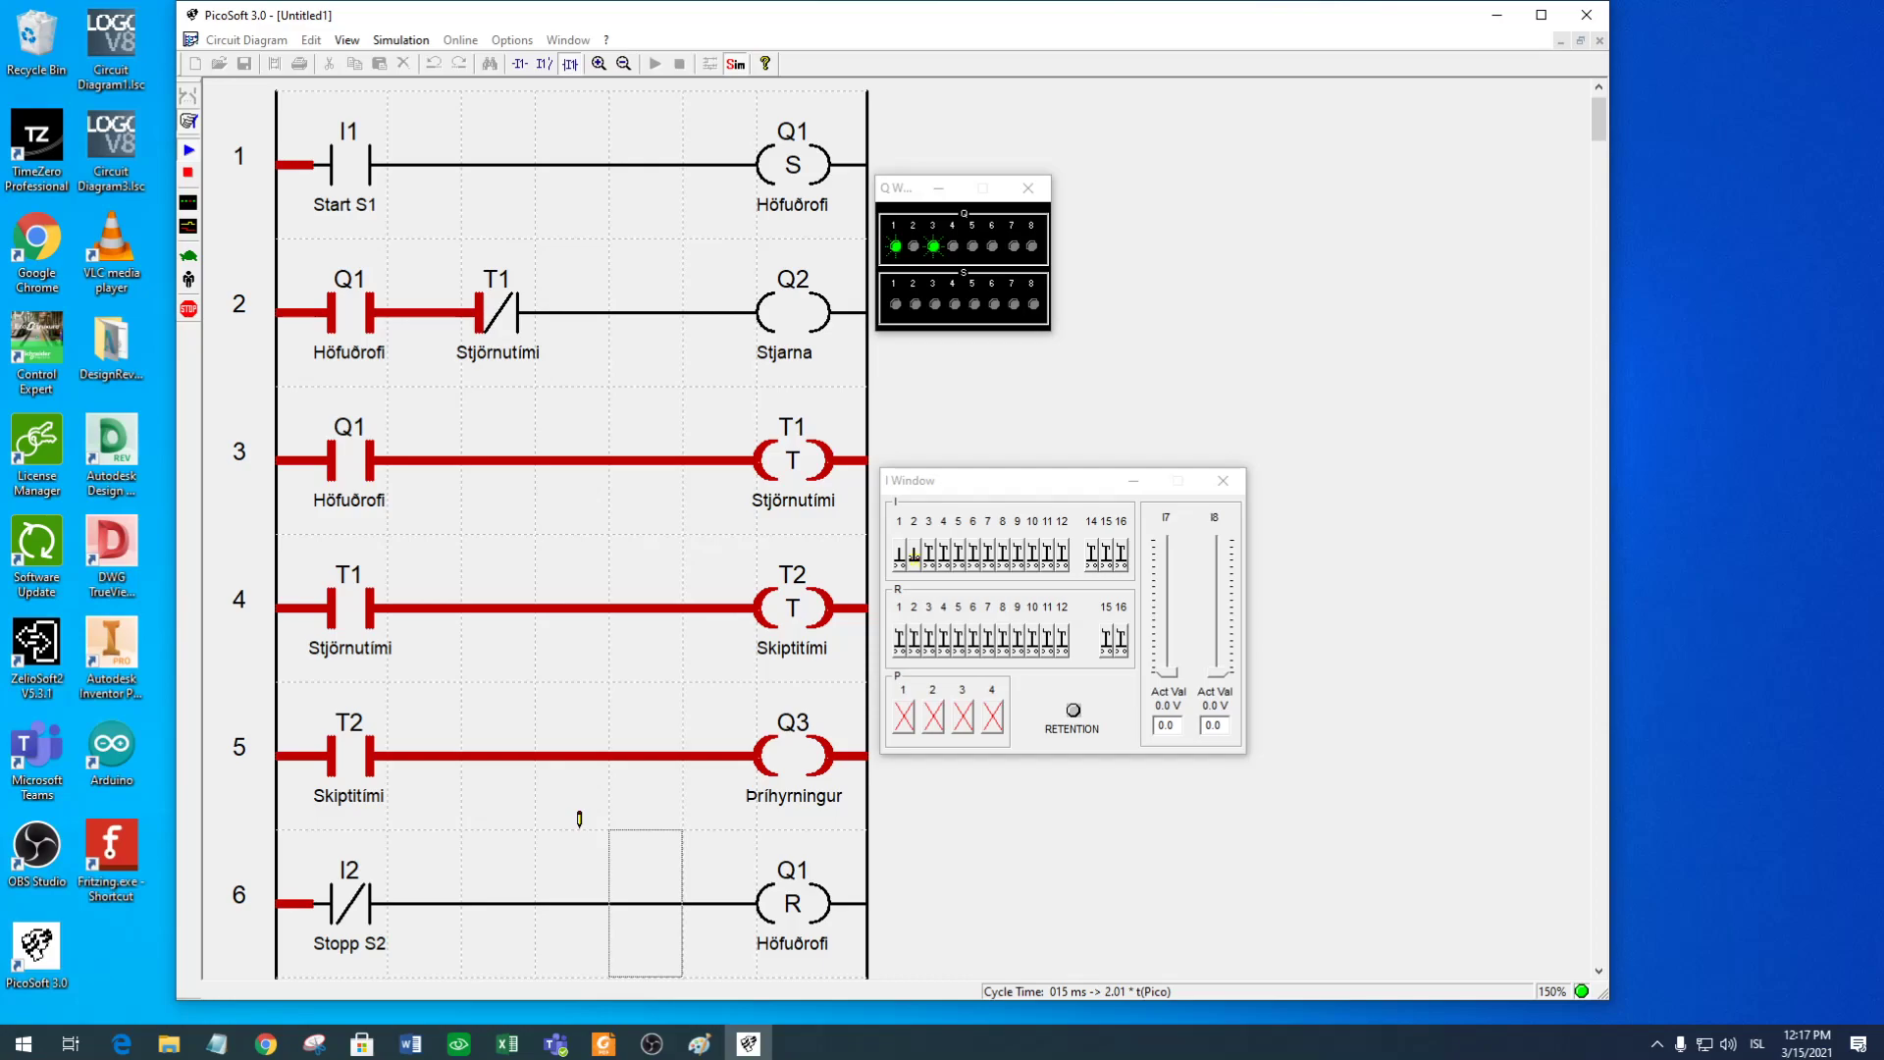
pyautogui.click(567, 817)
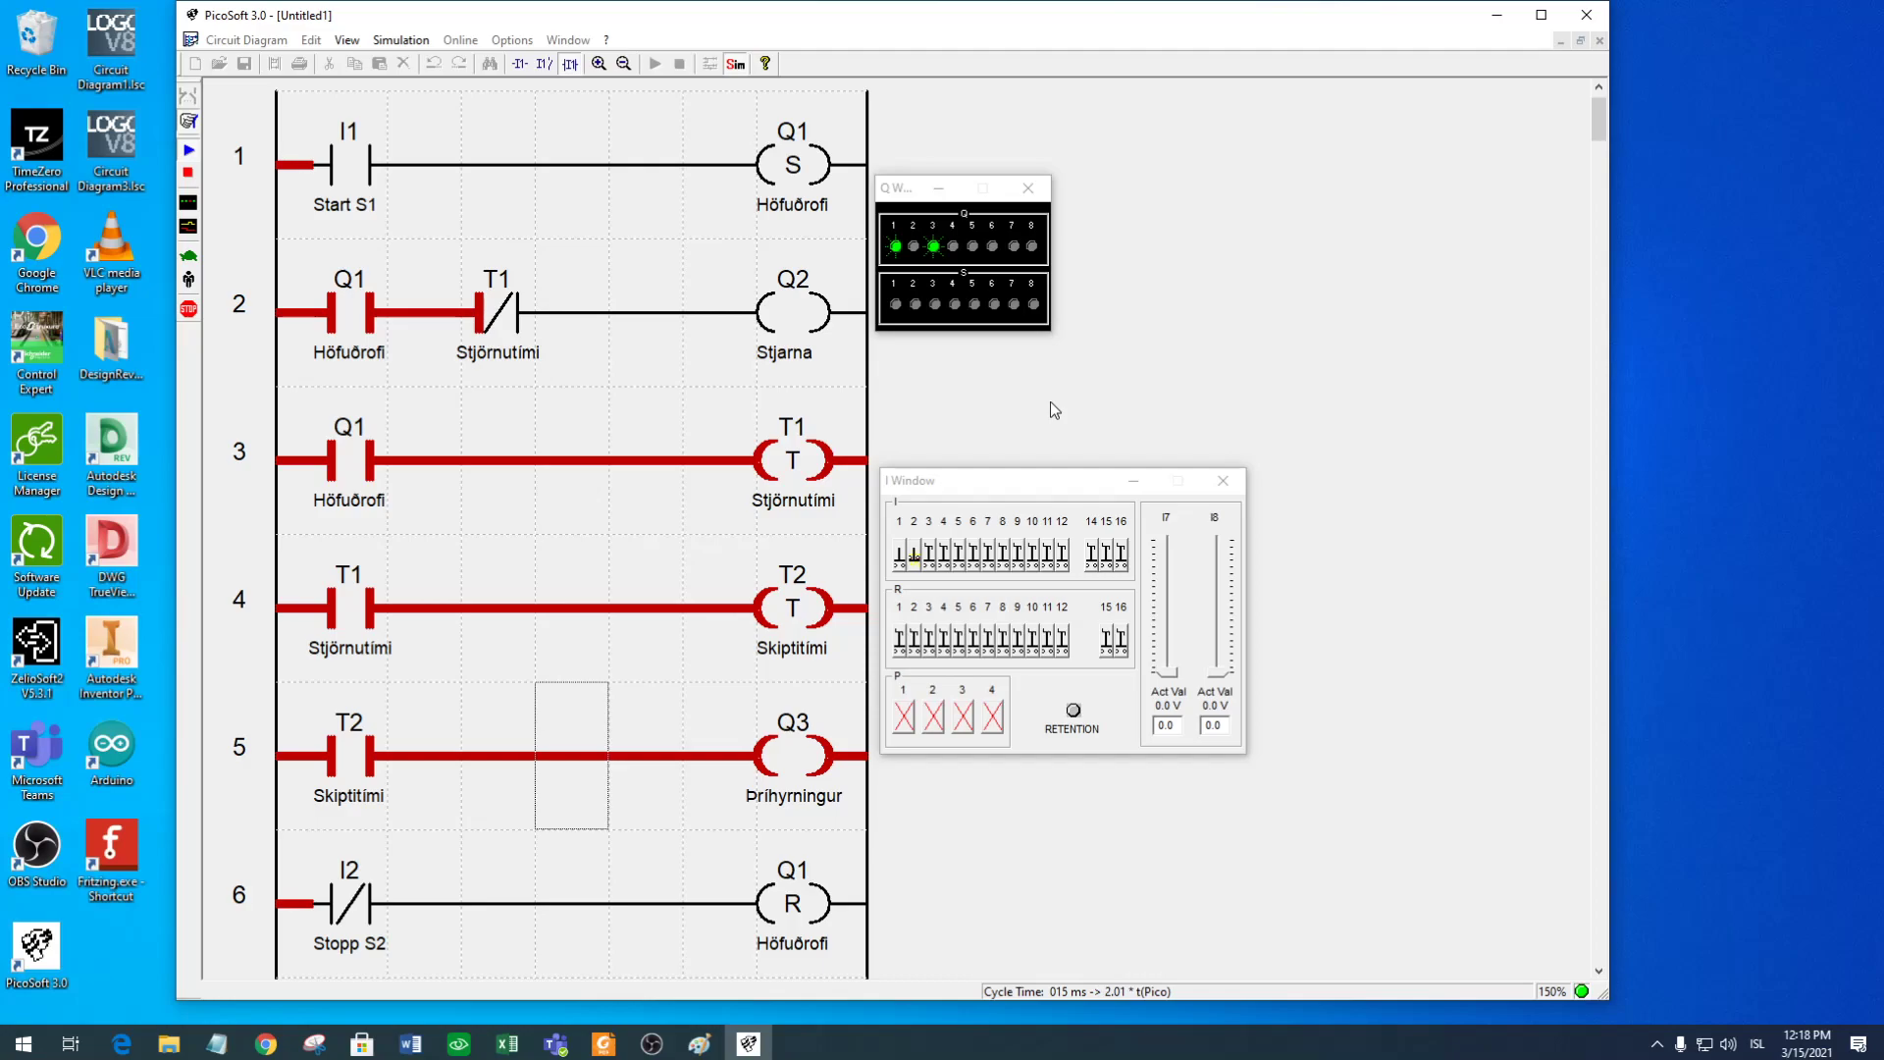
pyautogui.click(563, 396)
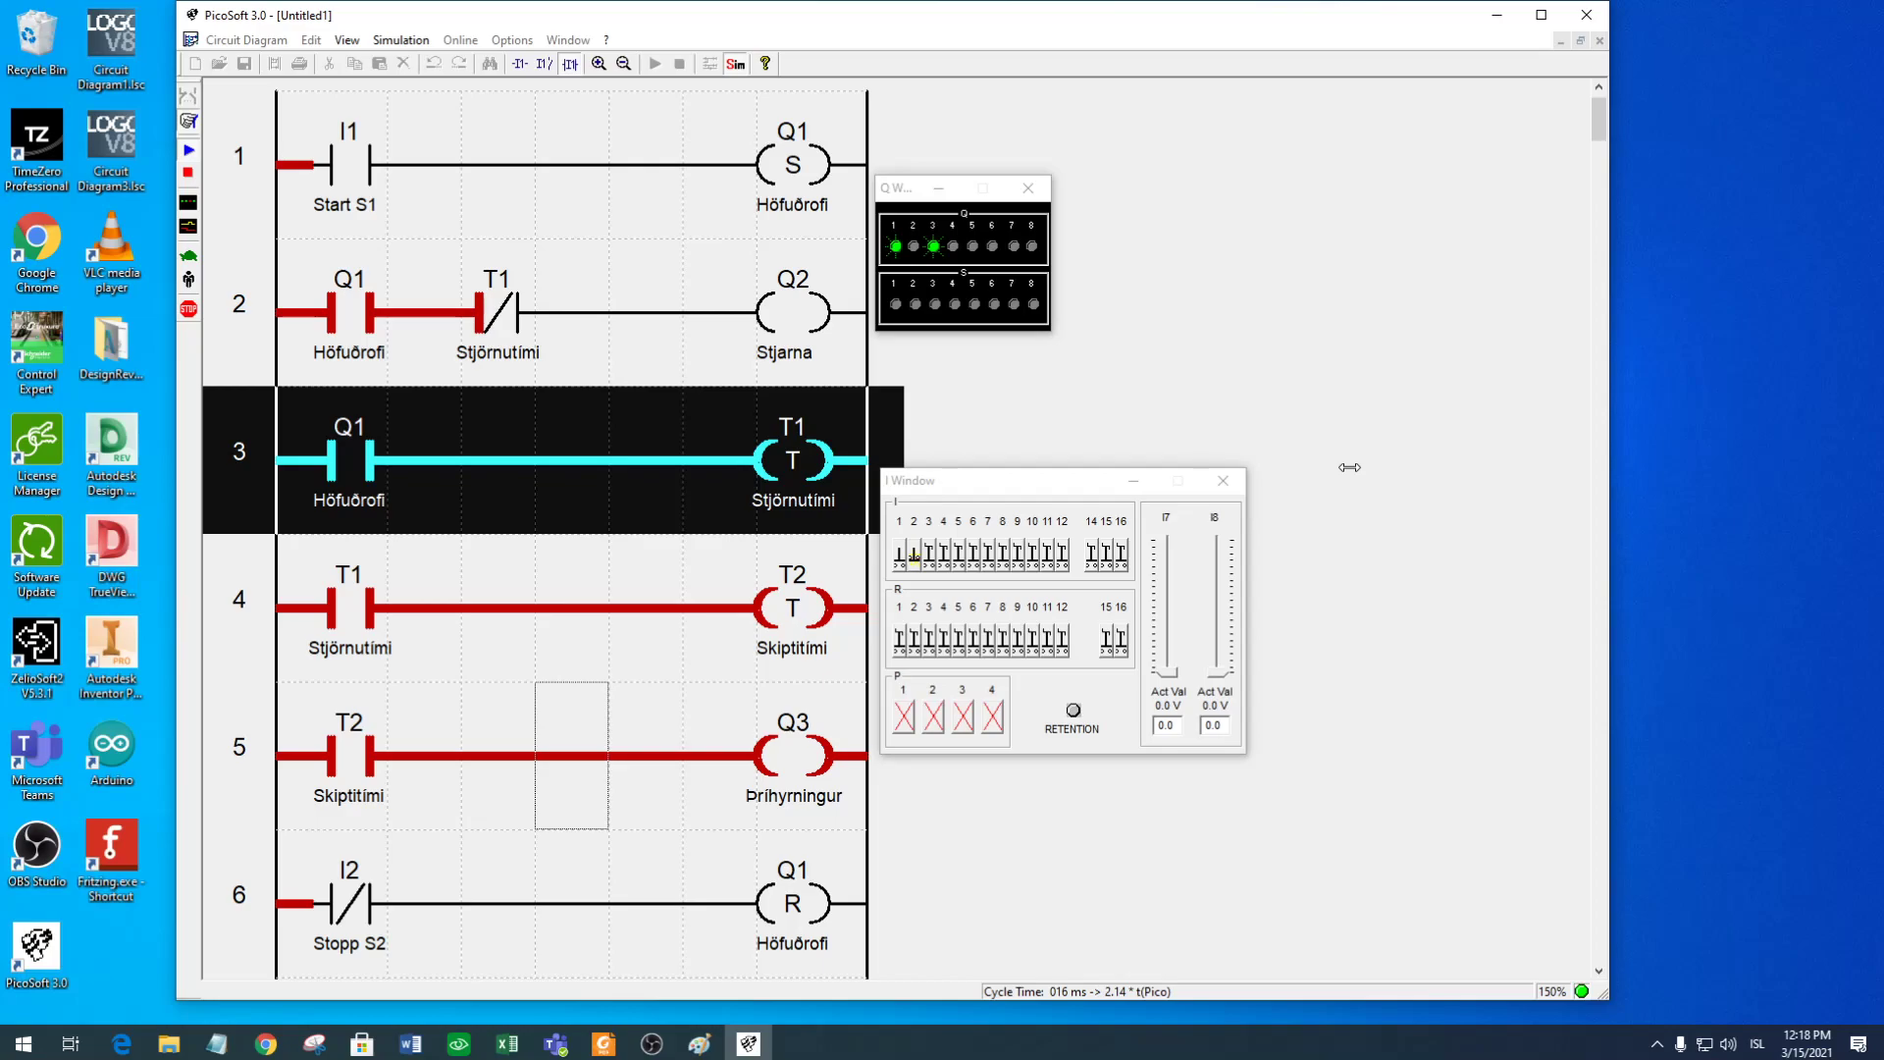
# Switch to the Word assignment and review its tasks, from the instructions in 1.1 and 1.2 to items 1.5 and 1.6.
pyautogui.hotkey('alt', 'Tab')
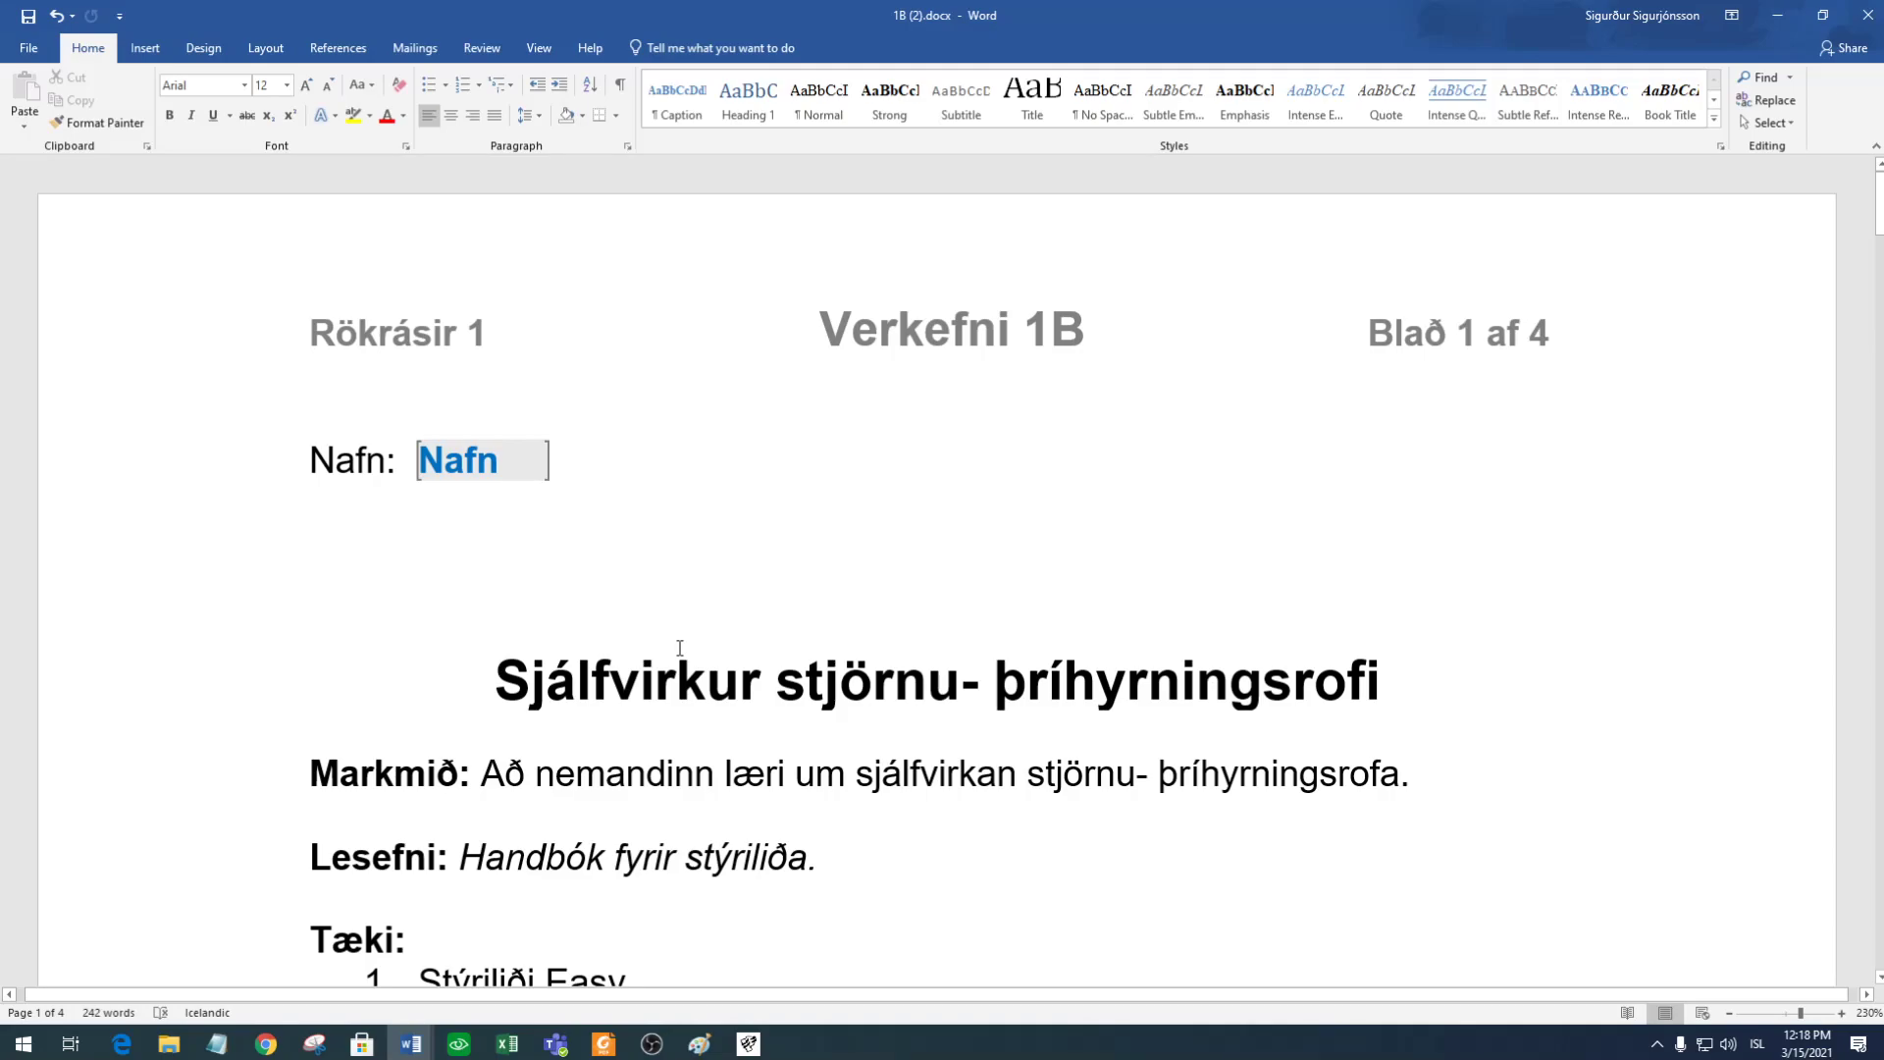
pyautogui.scroll(-10, 680, 648)
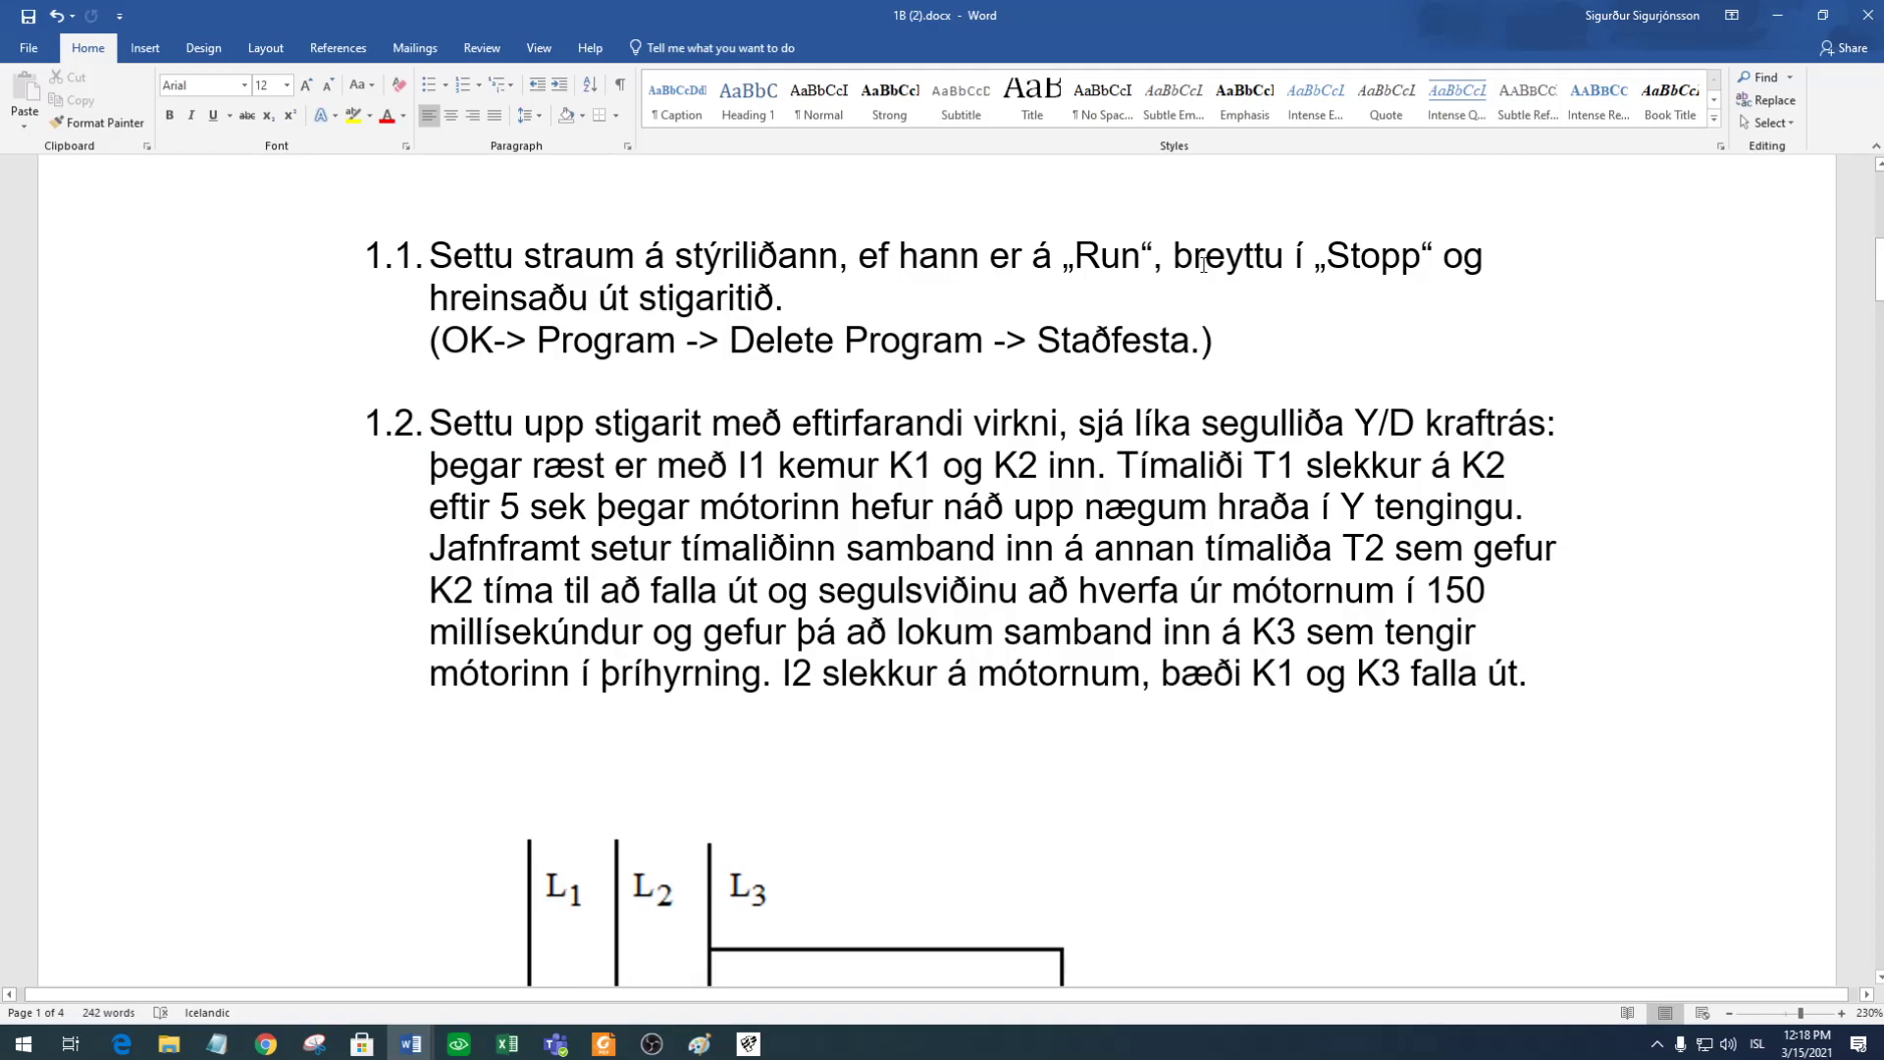
pyautogui.scroll(-10, 970, 678)
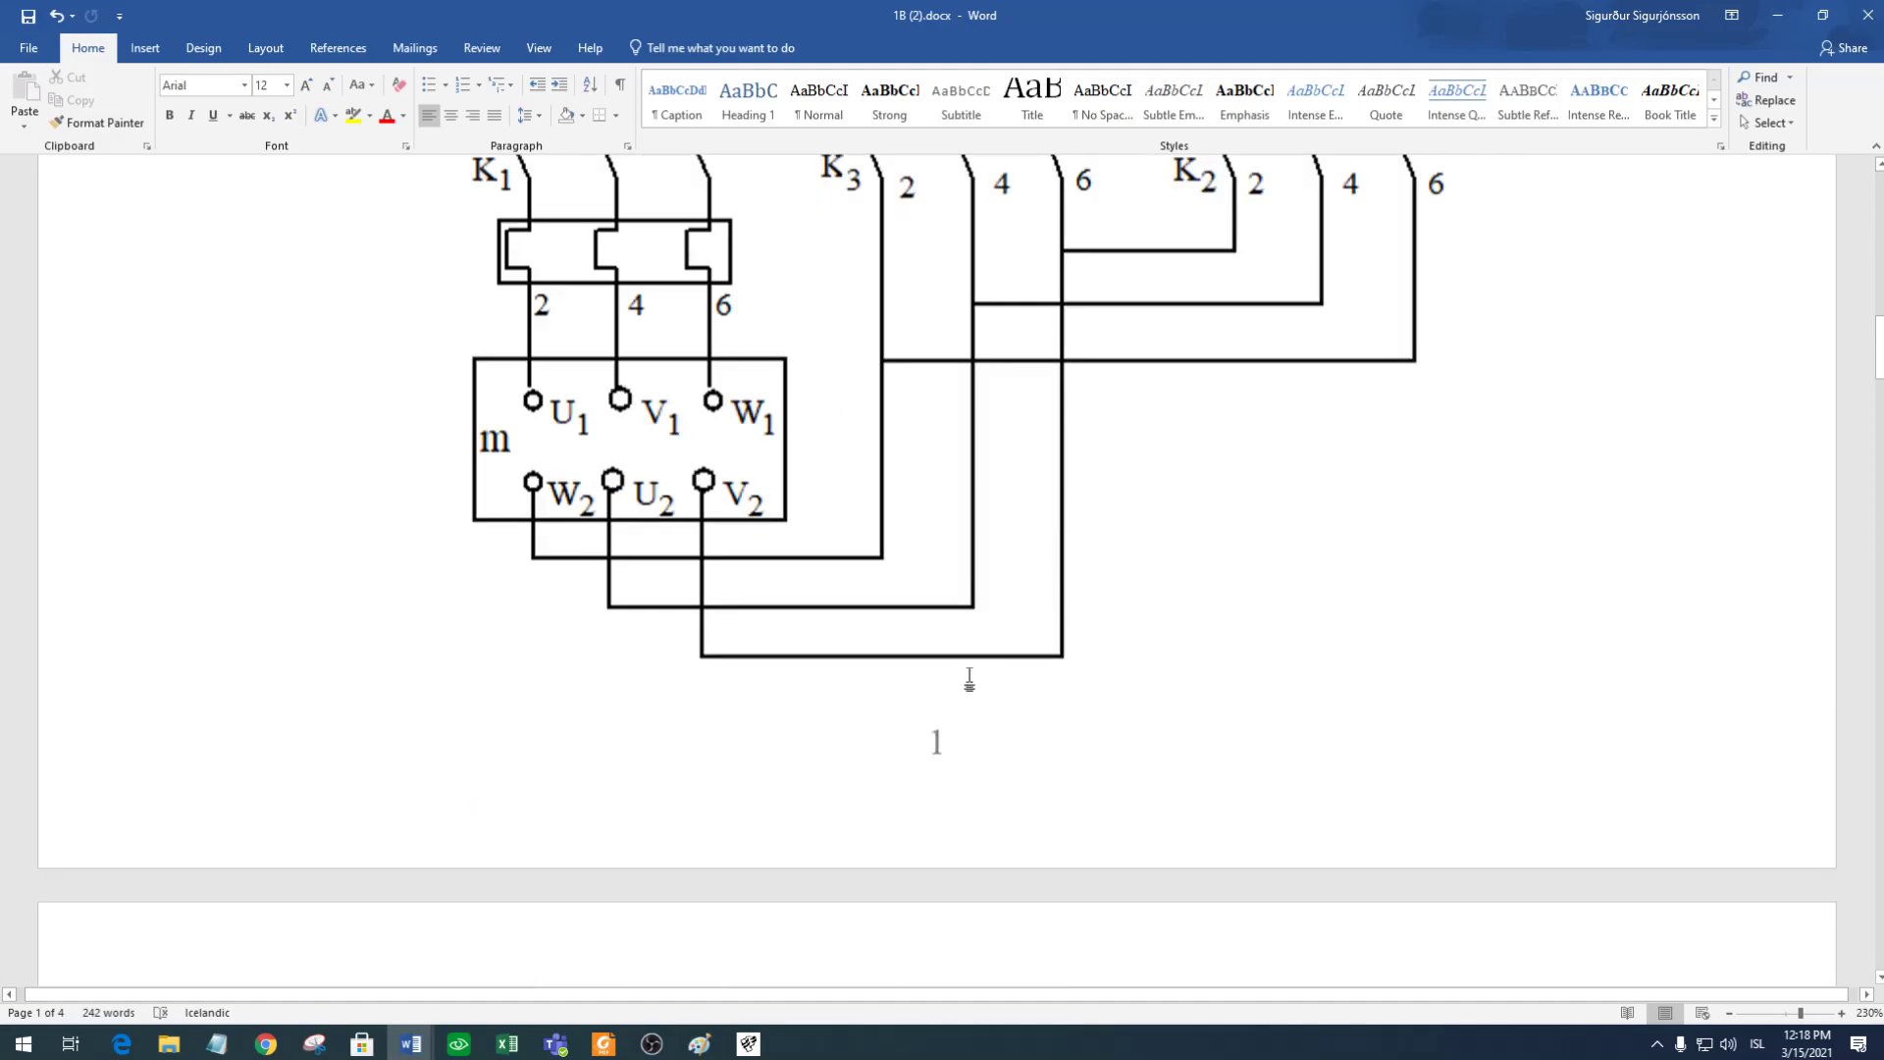
pyautogui.scroll(-15, 970, 677)
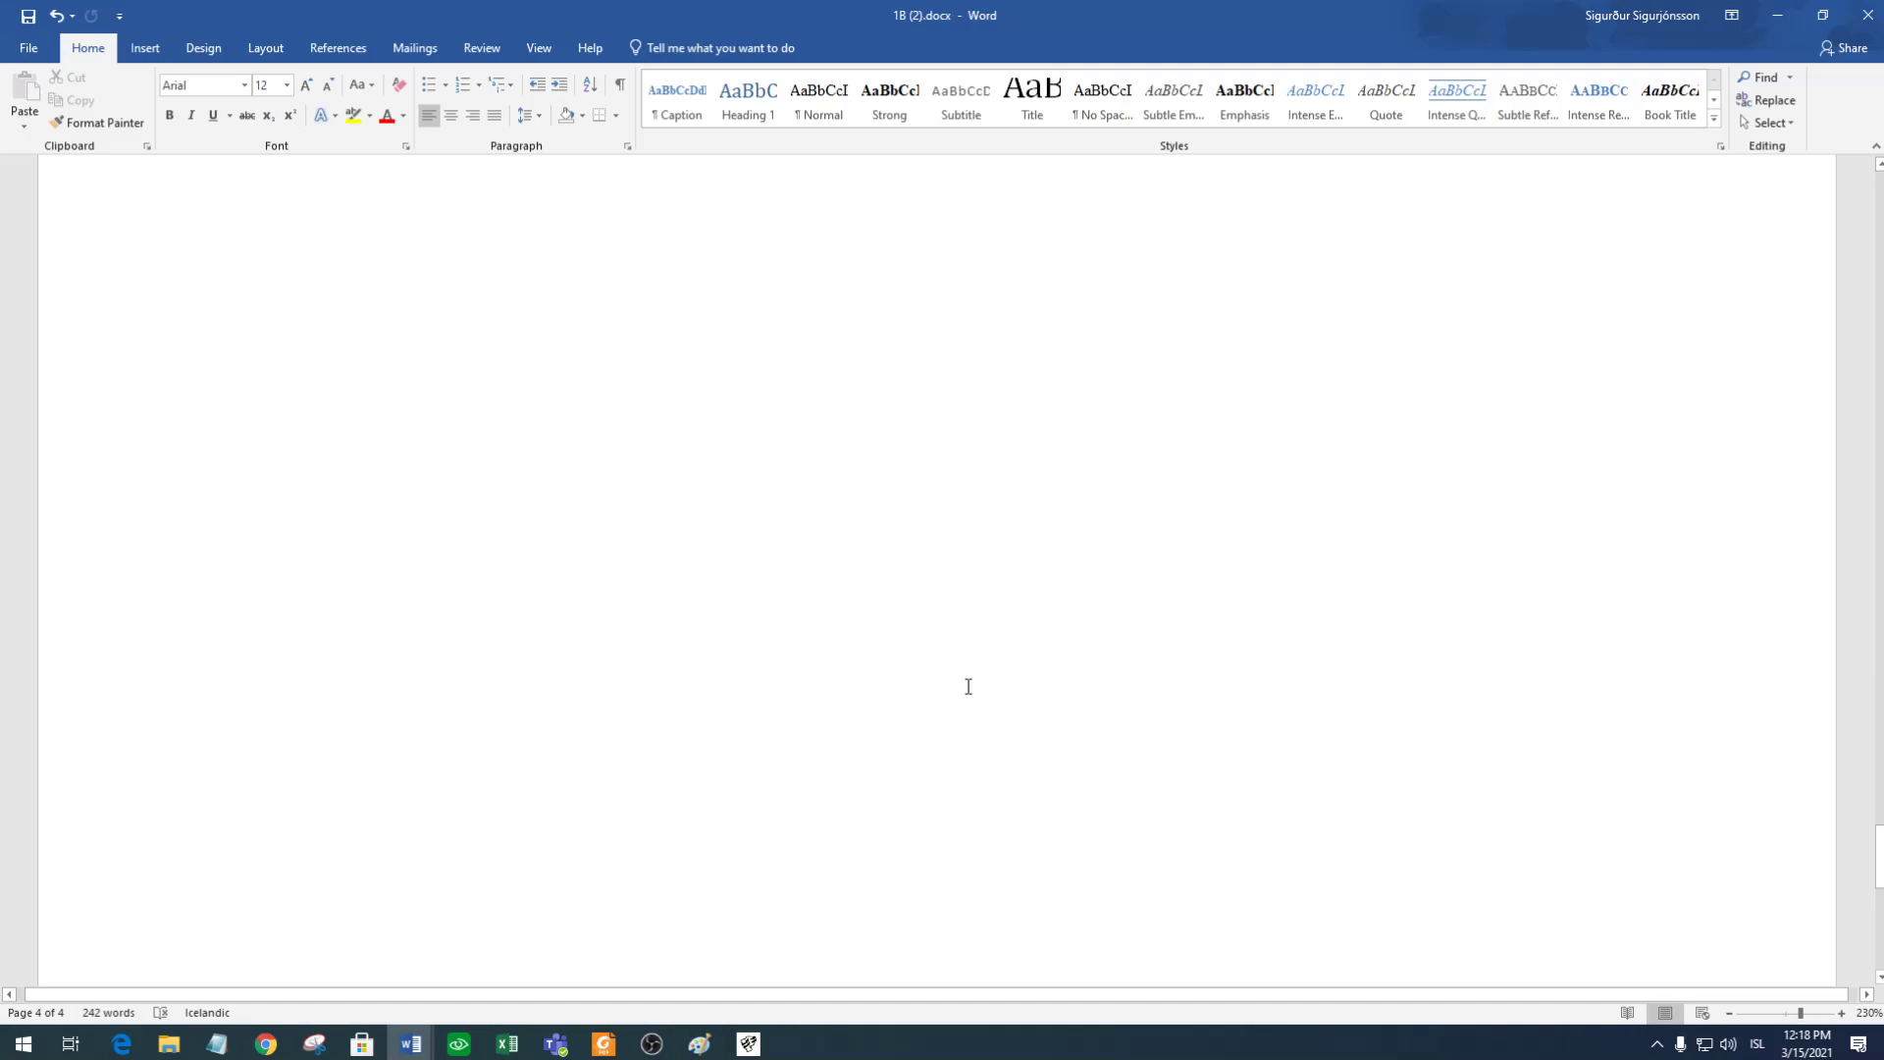
pyautogui.scroll(3, 968, 686)
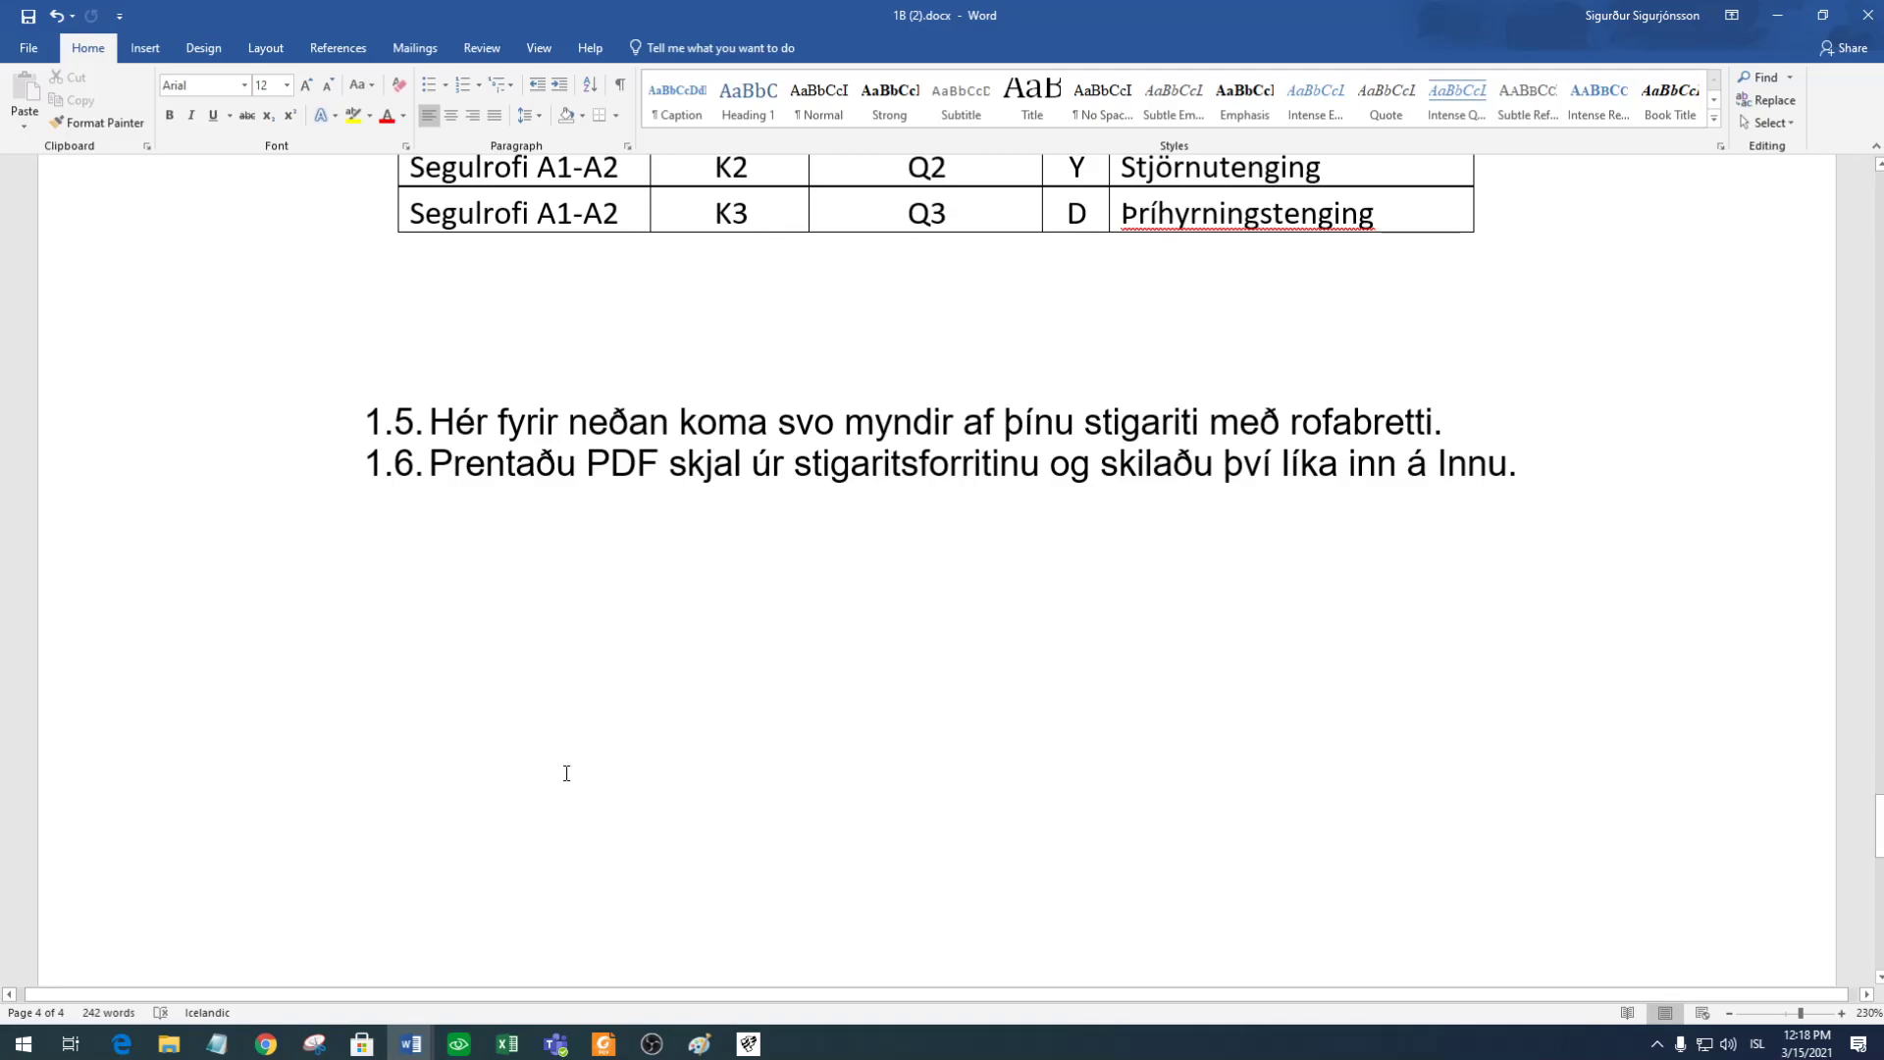
pyautogui.scroll(15, 567, 773)
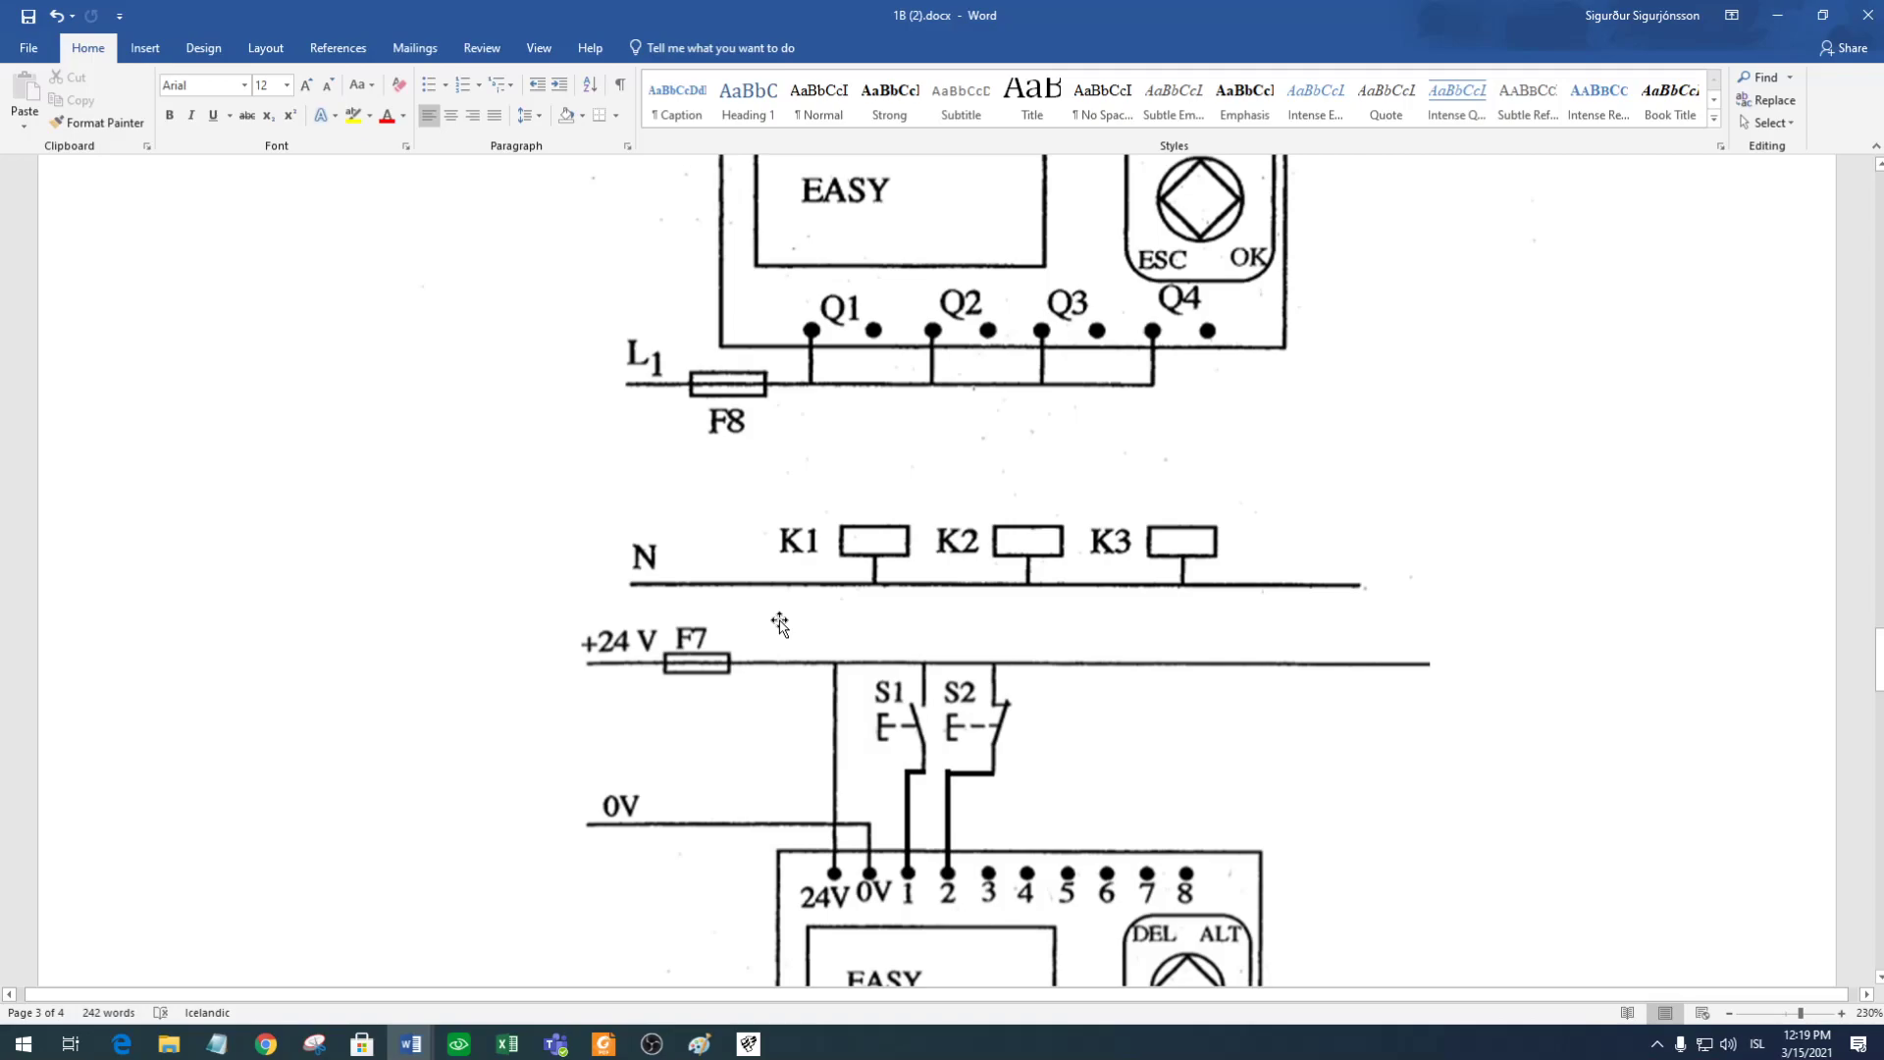
pyautogui.scroll(20, 779, 624)
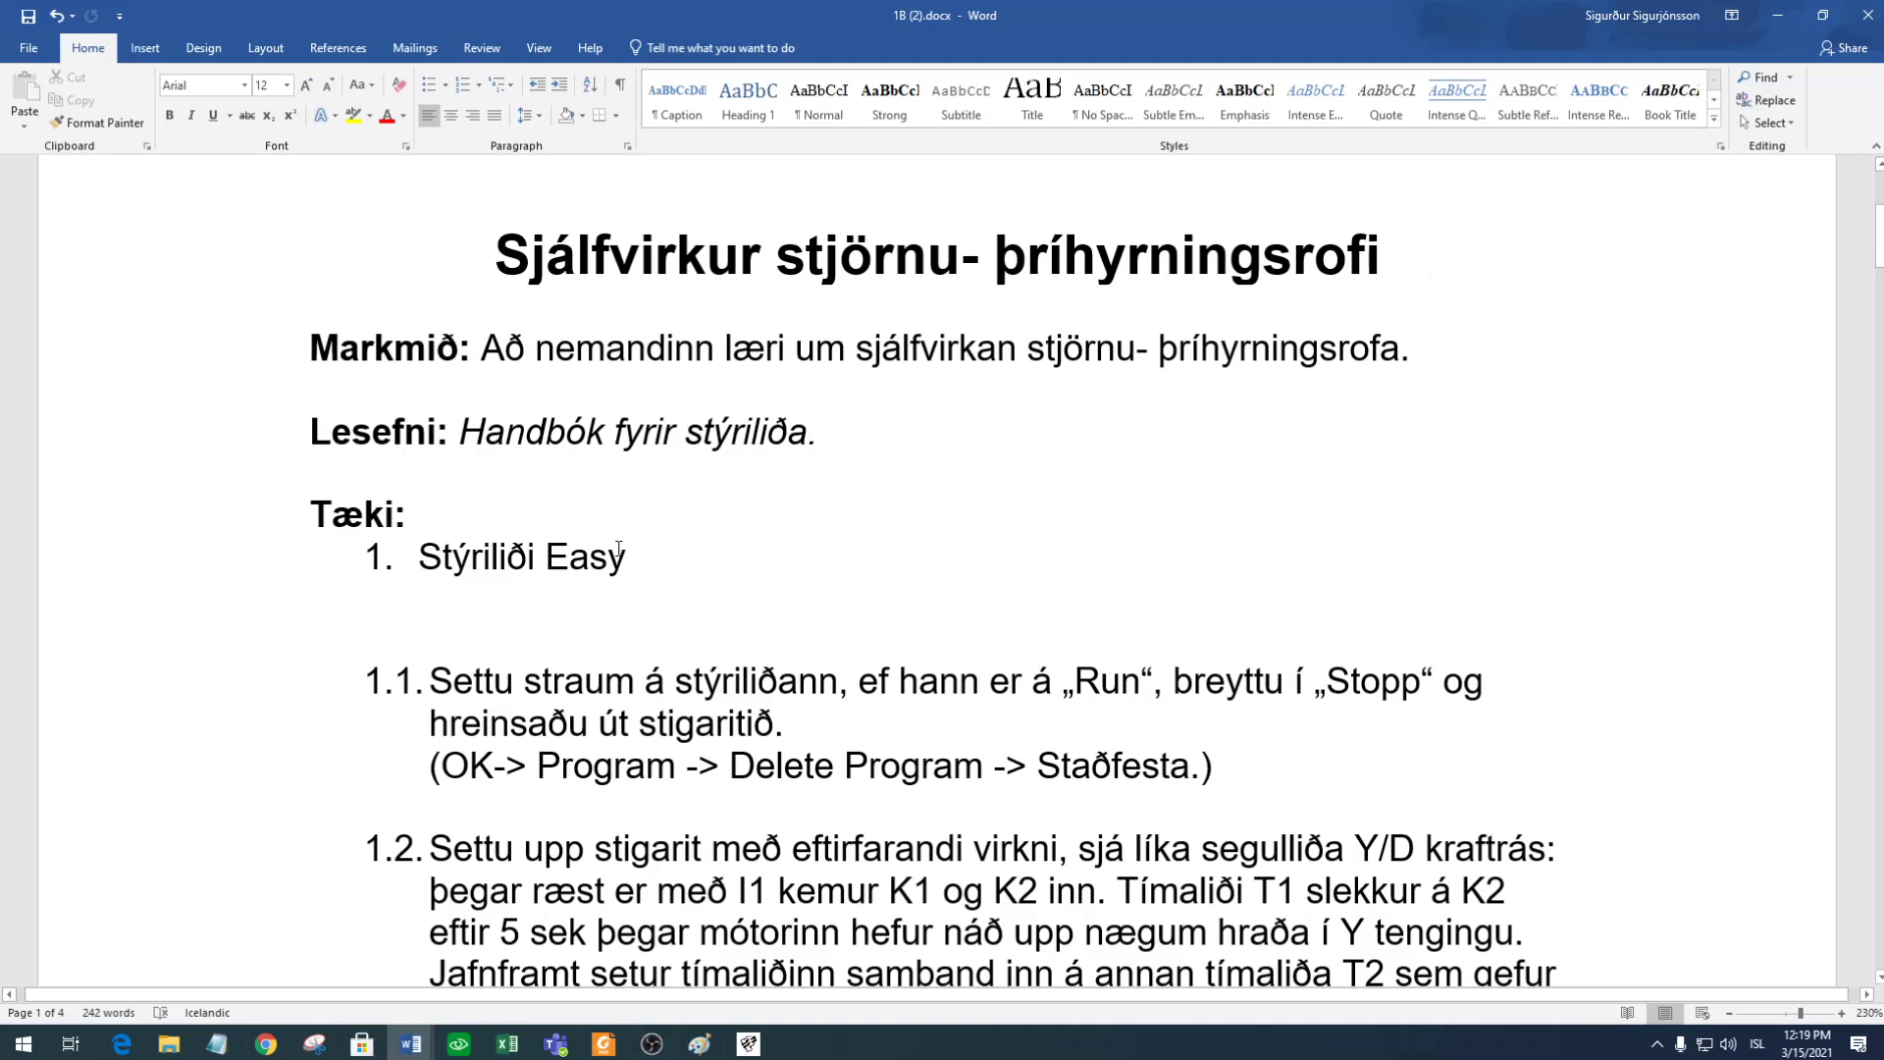
# Switch to PicoSoft and run the simulation of the six-rung star-delta ladder program with Start S1 triggered.
pyautogui.press('super+d')
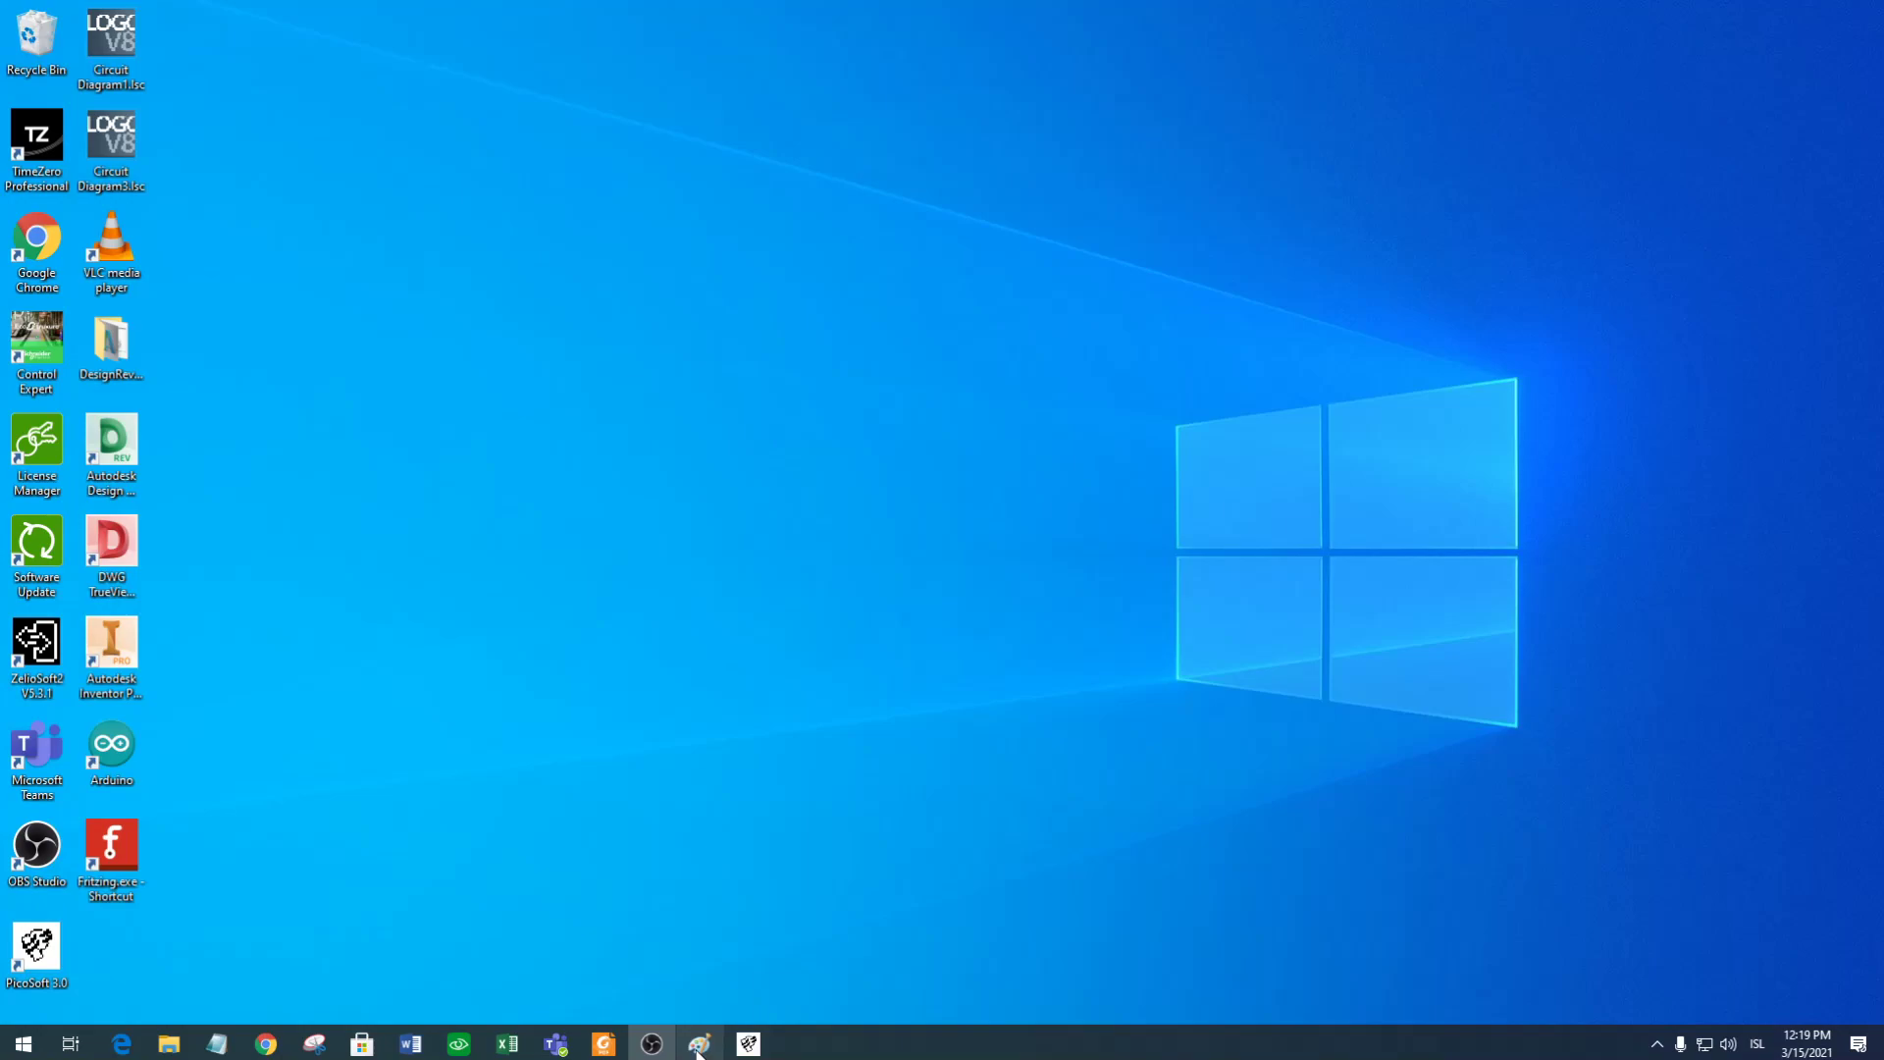
pyautogui.click(748, 1044)
pyautogui.scroll(-3, 640, 836)
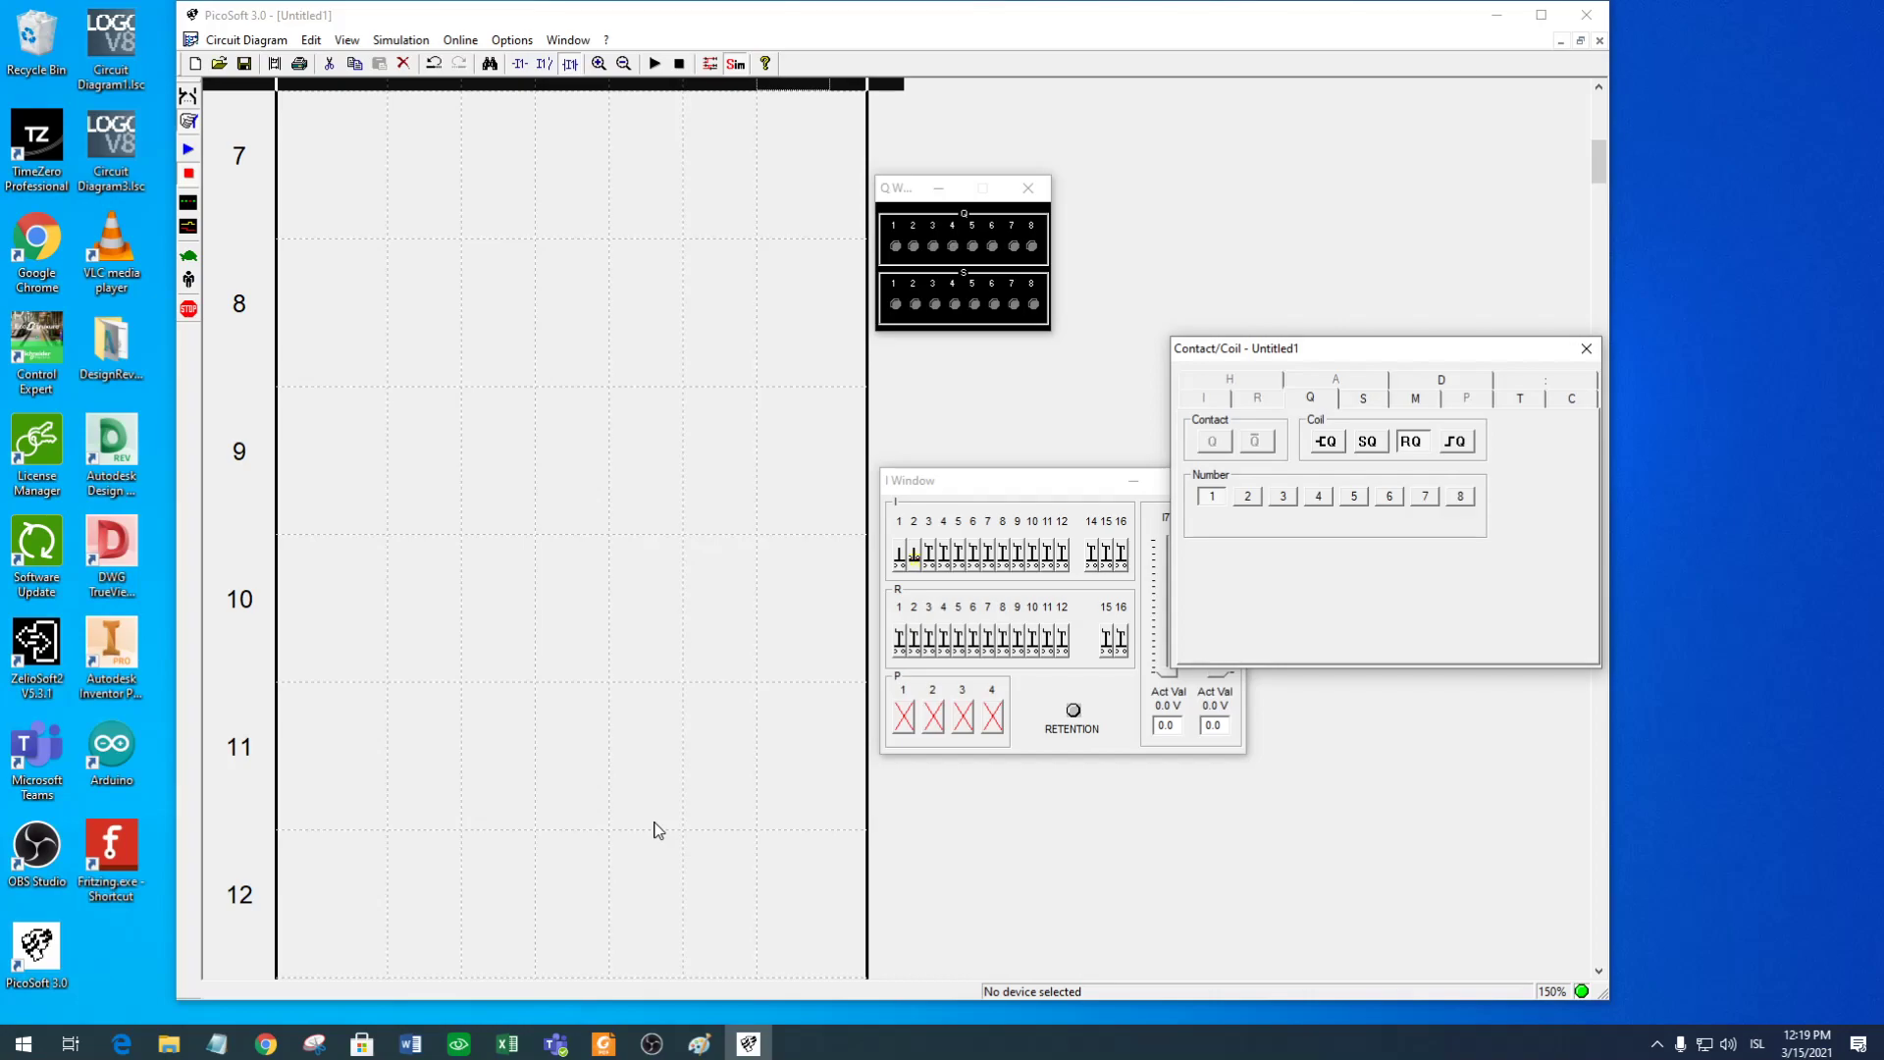
pyautogui.press('F5')
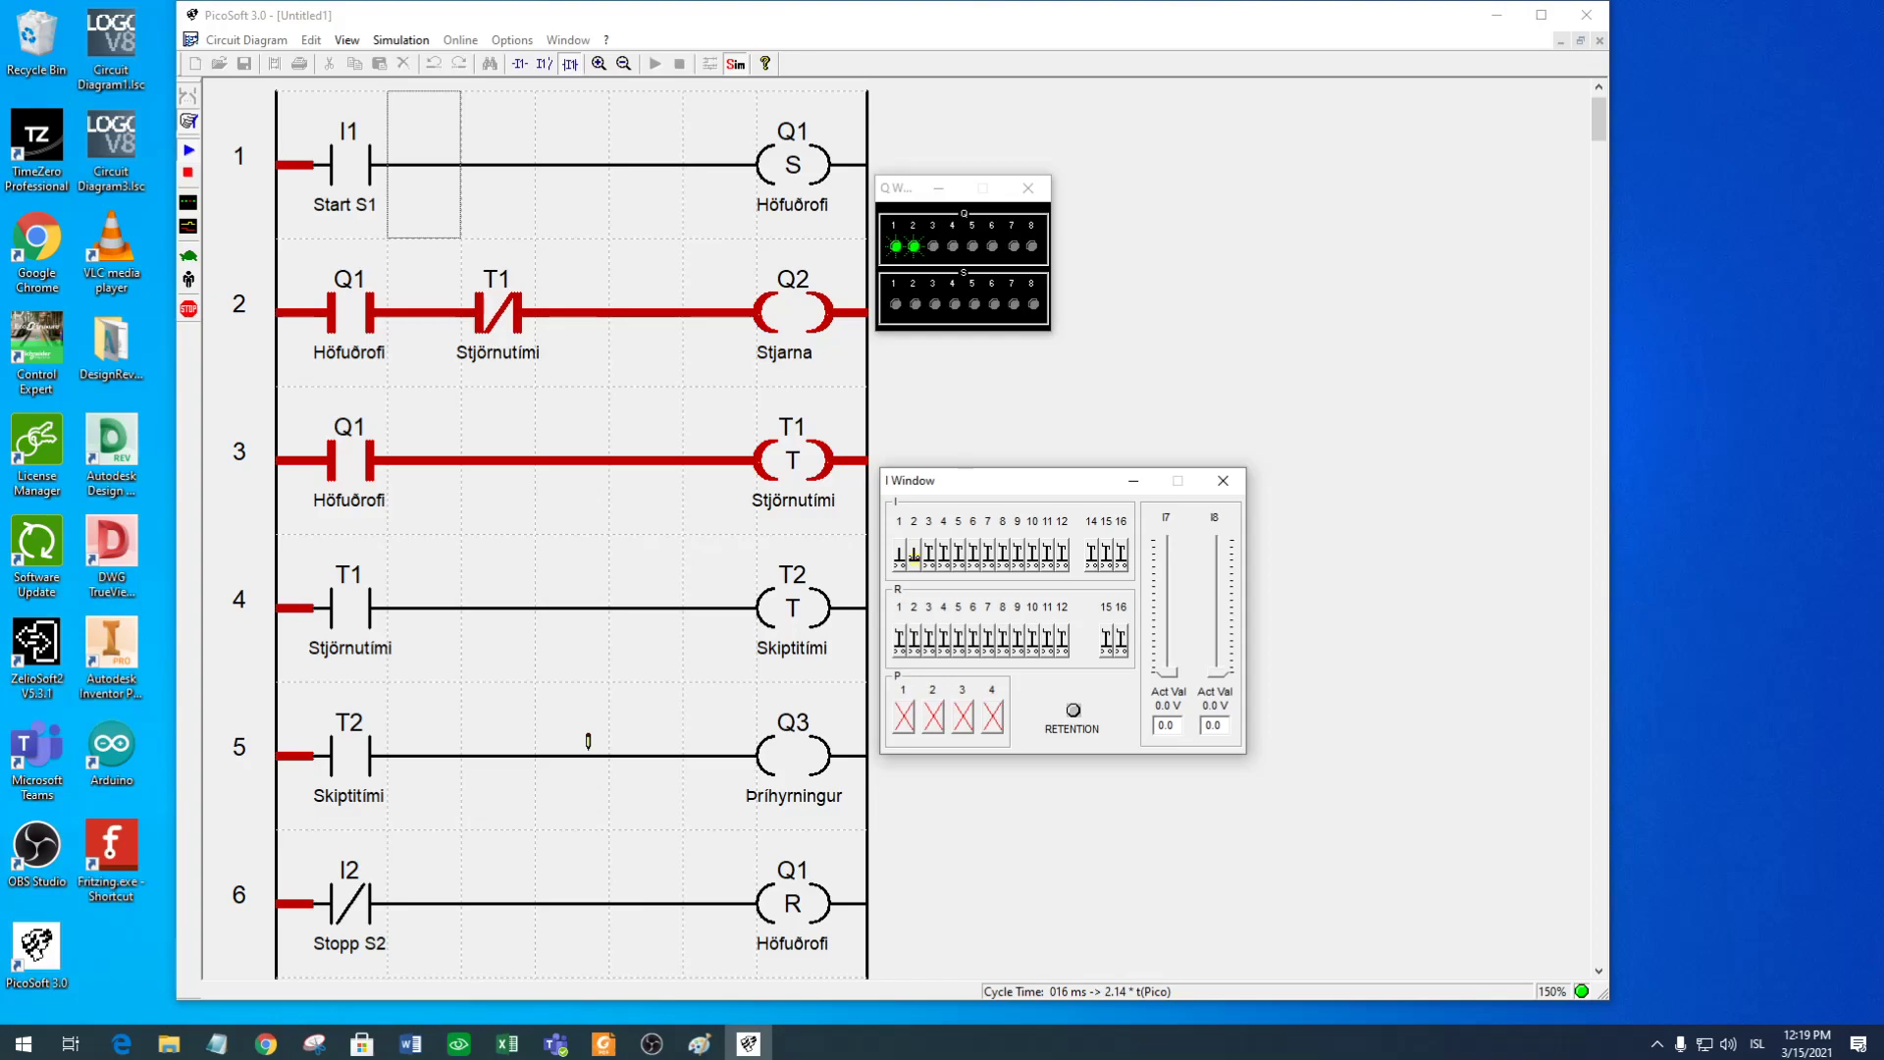
# Capture a Snipping Tool screenshot of the running ladder diagram, rungs 1 to 6, together with the Q and I windows.
pyautogui.hotkey('alt', 'Tab')
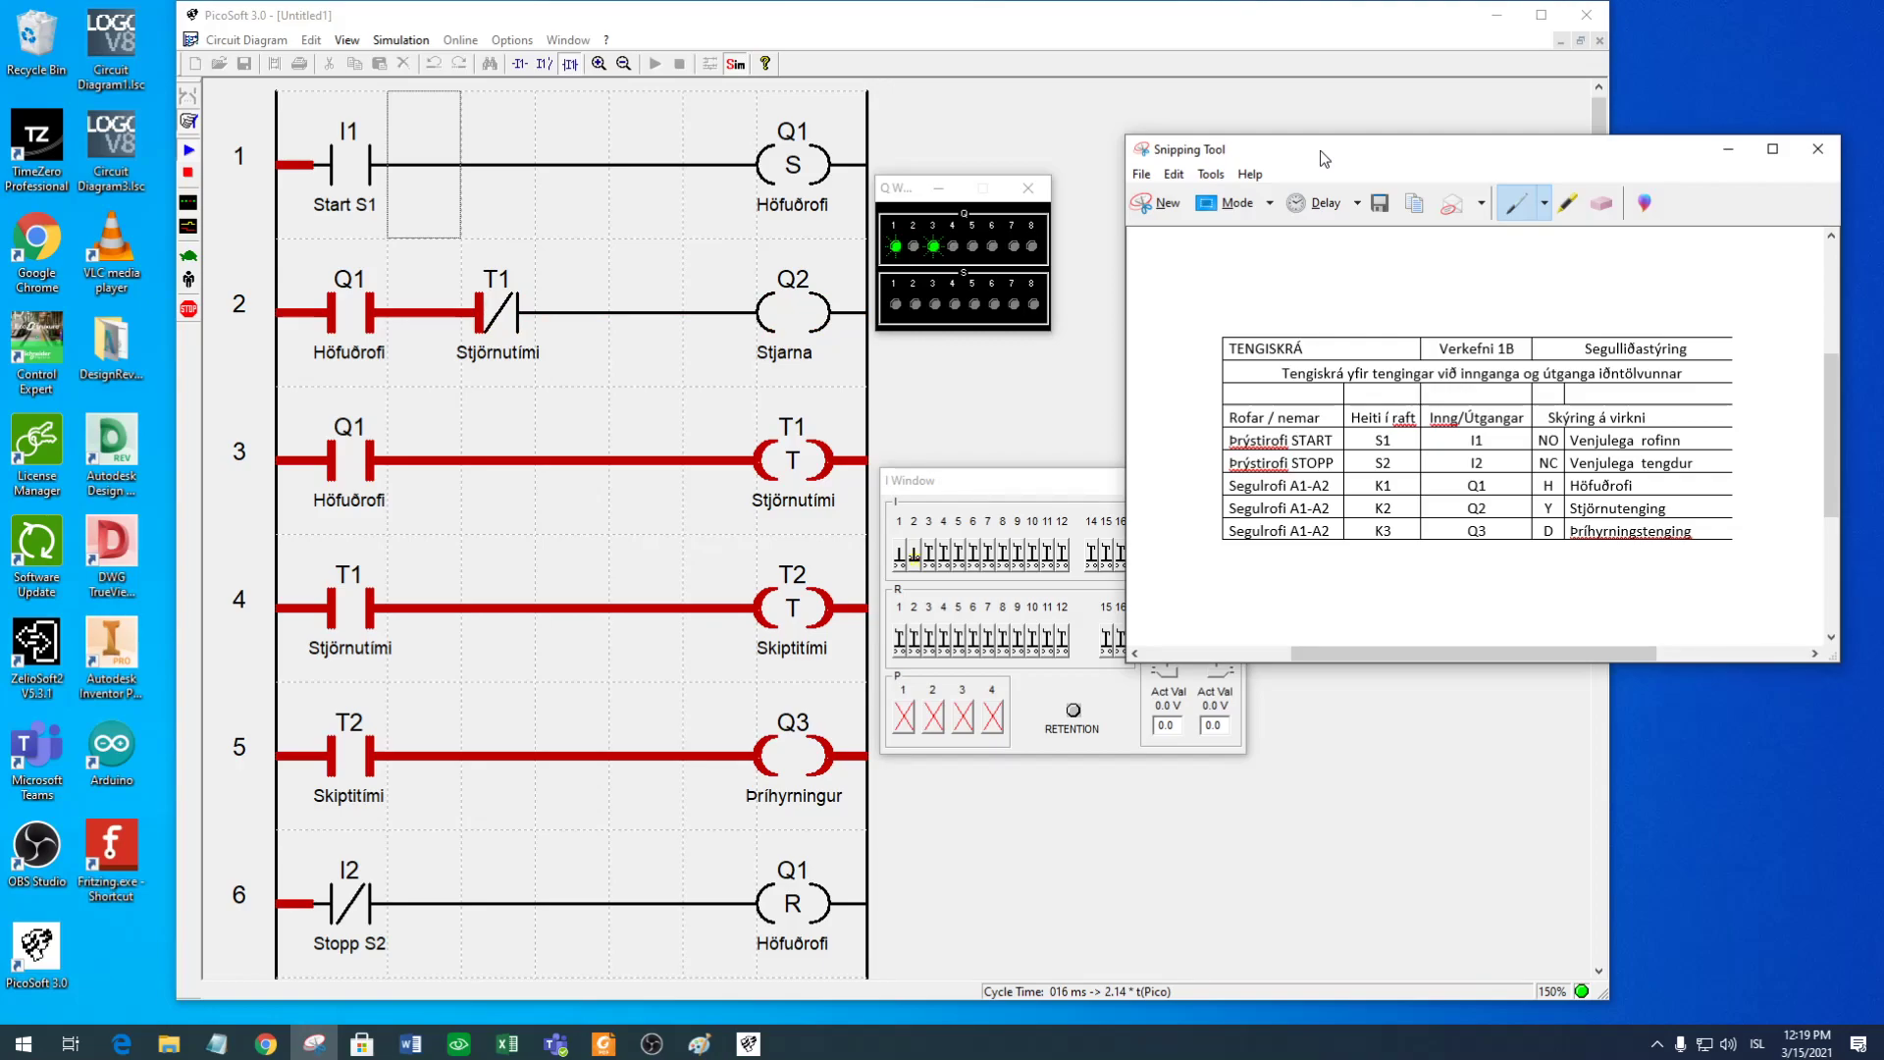
pyautogui.hotkey('ctrl', 'n')
pyautogui.moveTo(225, 91); pyautogui.dragTo(1250, 976)
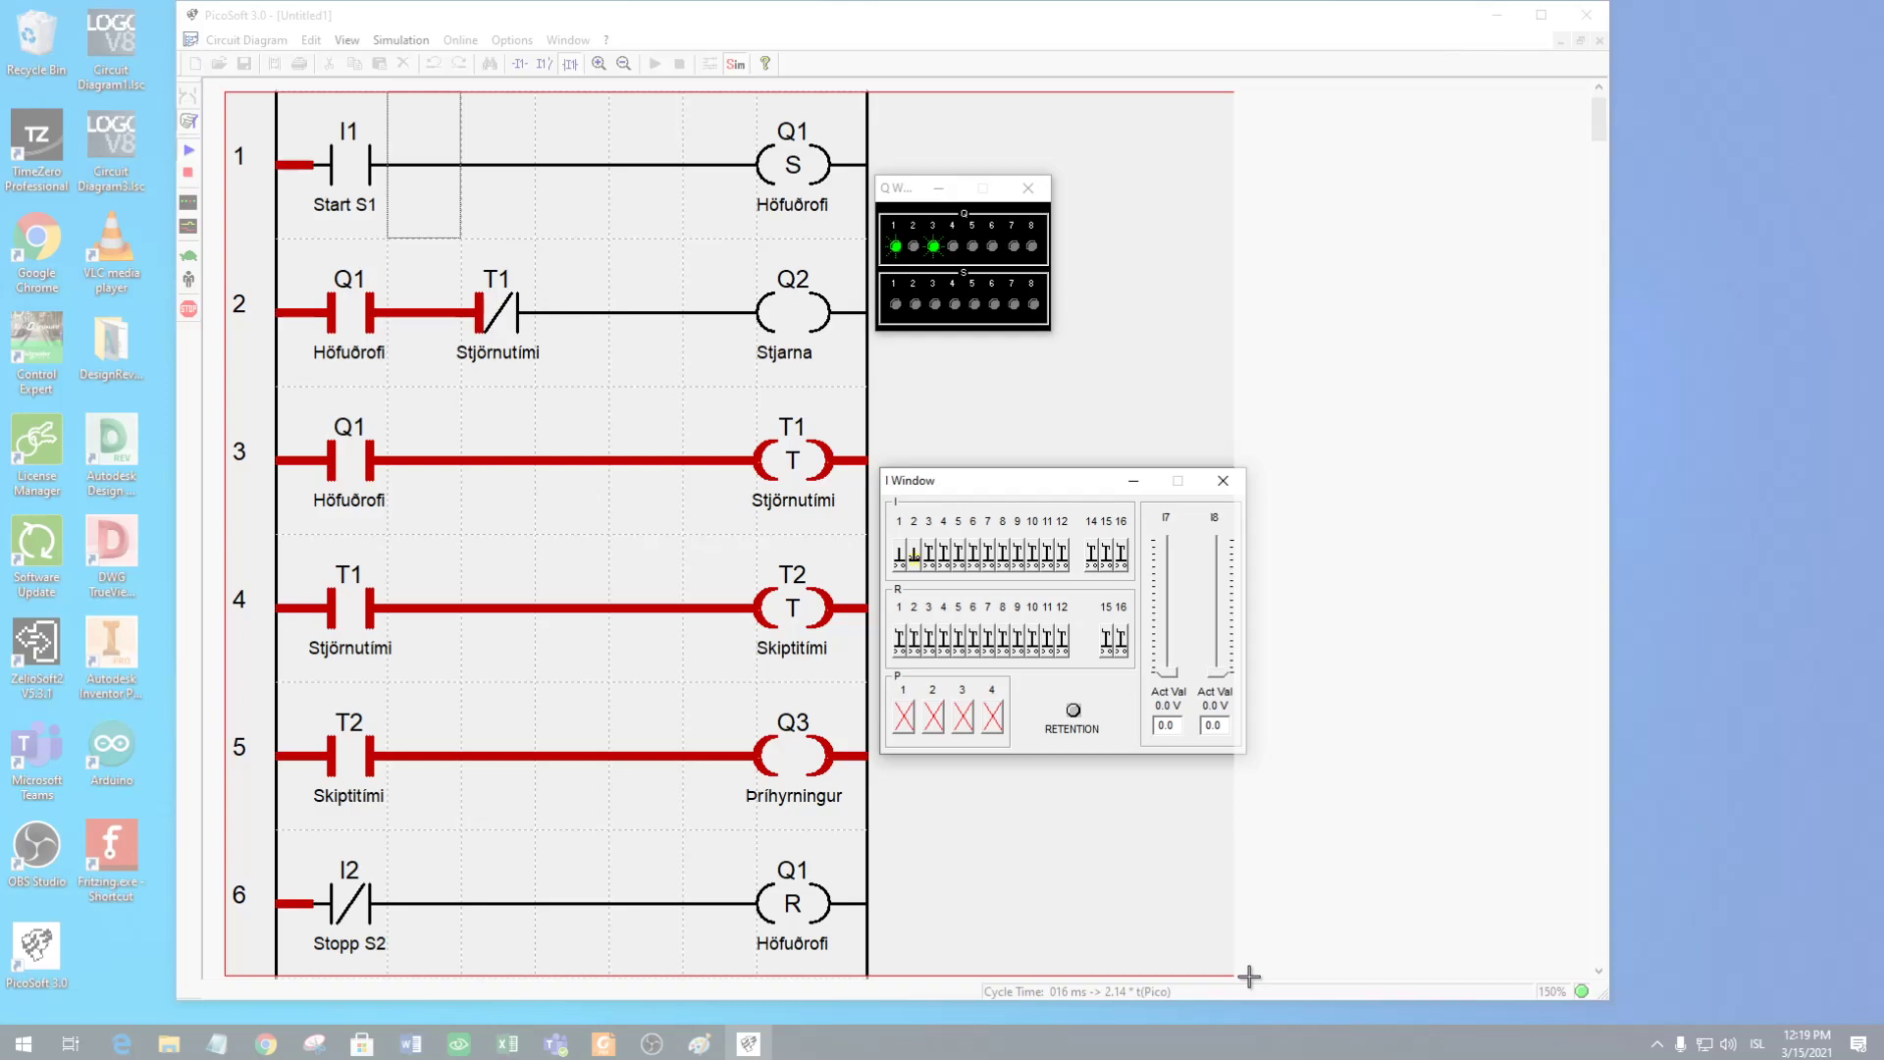
pyautogui.moveTo(1250, 976); pyautogui.dragTo(1250, 977)
# Paste the ladder simulation screenshot at the end of the Word document, below item 1.6.
pyautogui.moveTo(411, 1043)
pyautogui.click(530, 972)
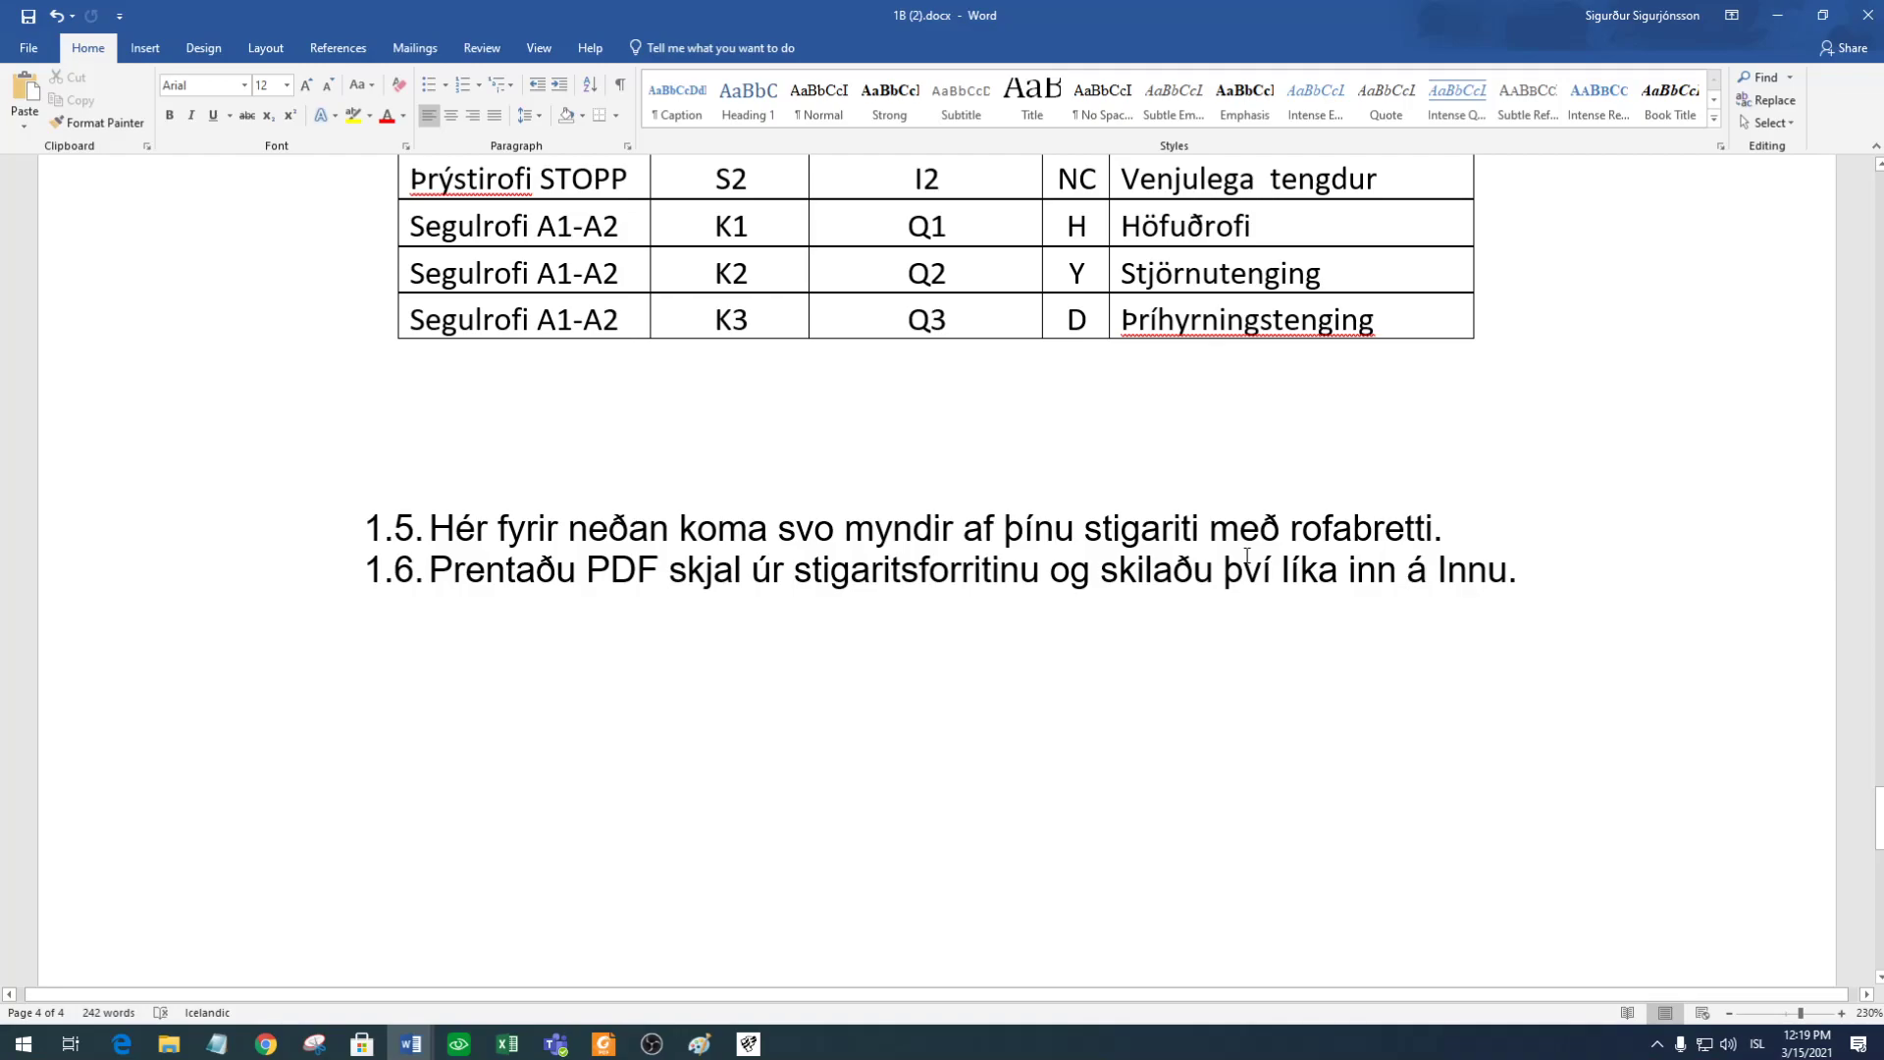
pyautogui.hotkey('ctrl', 'End')
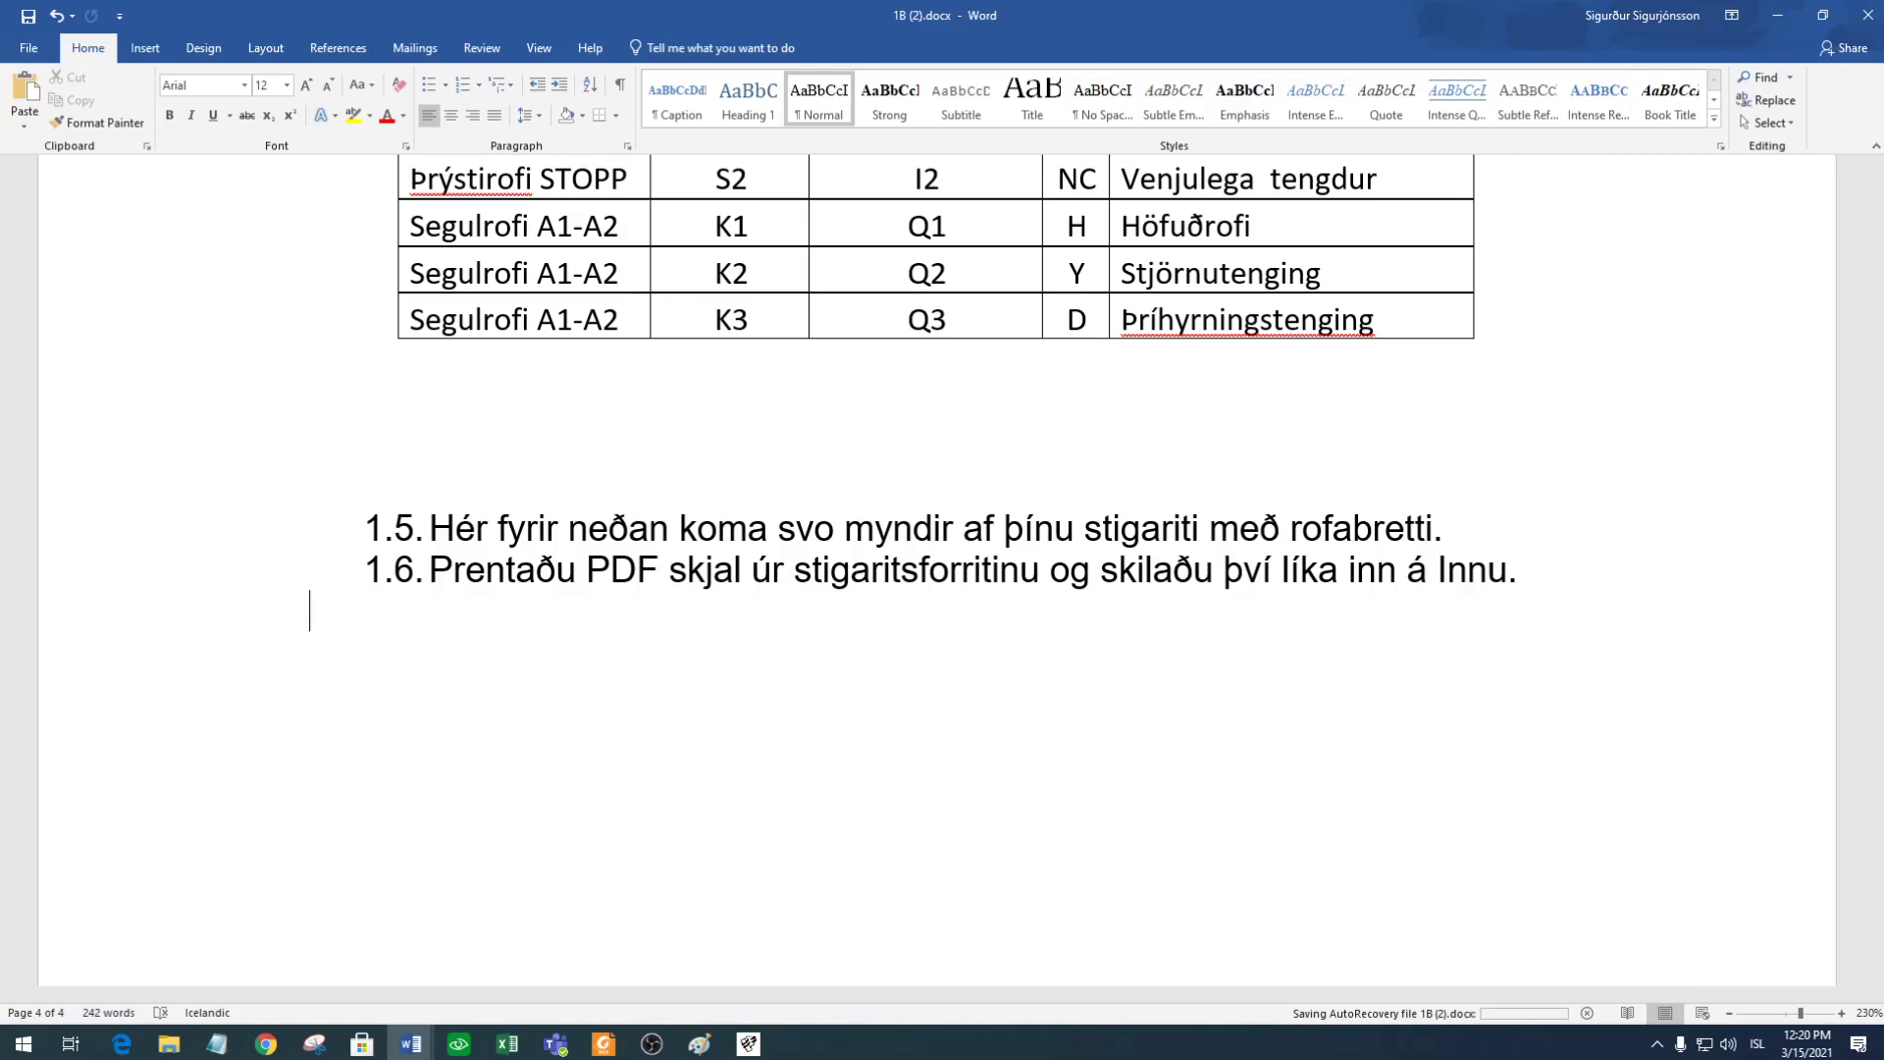
pyautogui.hotkey('ctrl', 'v')
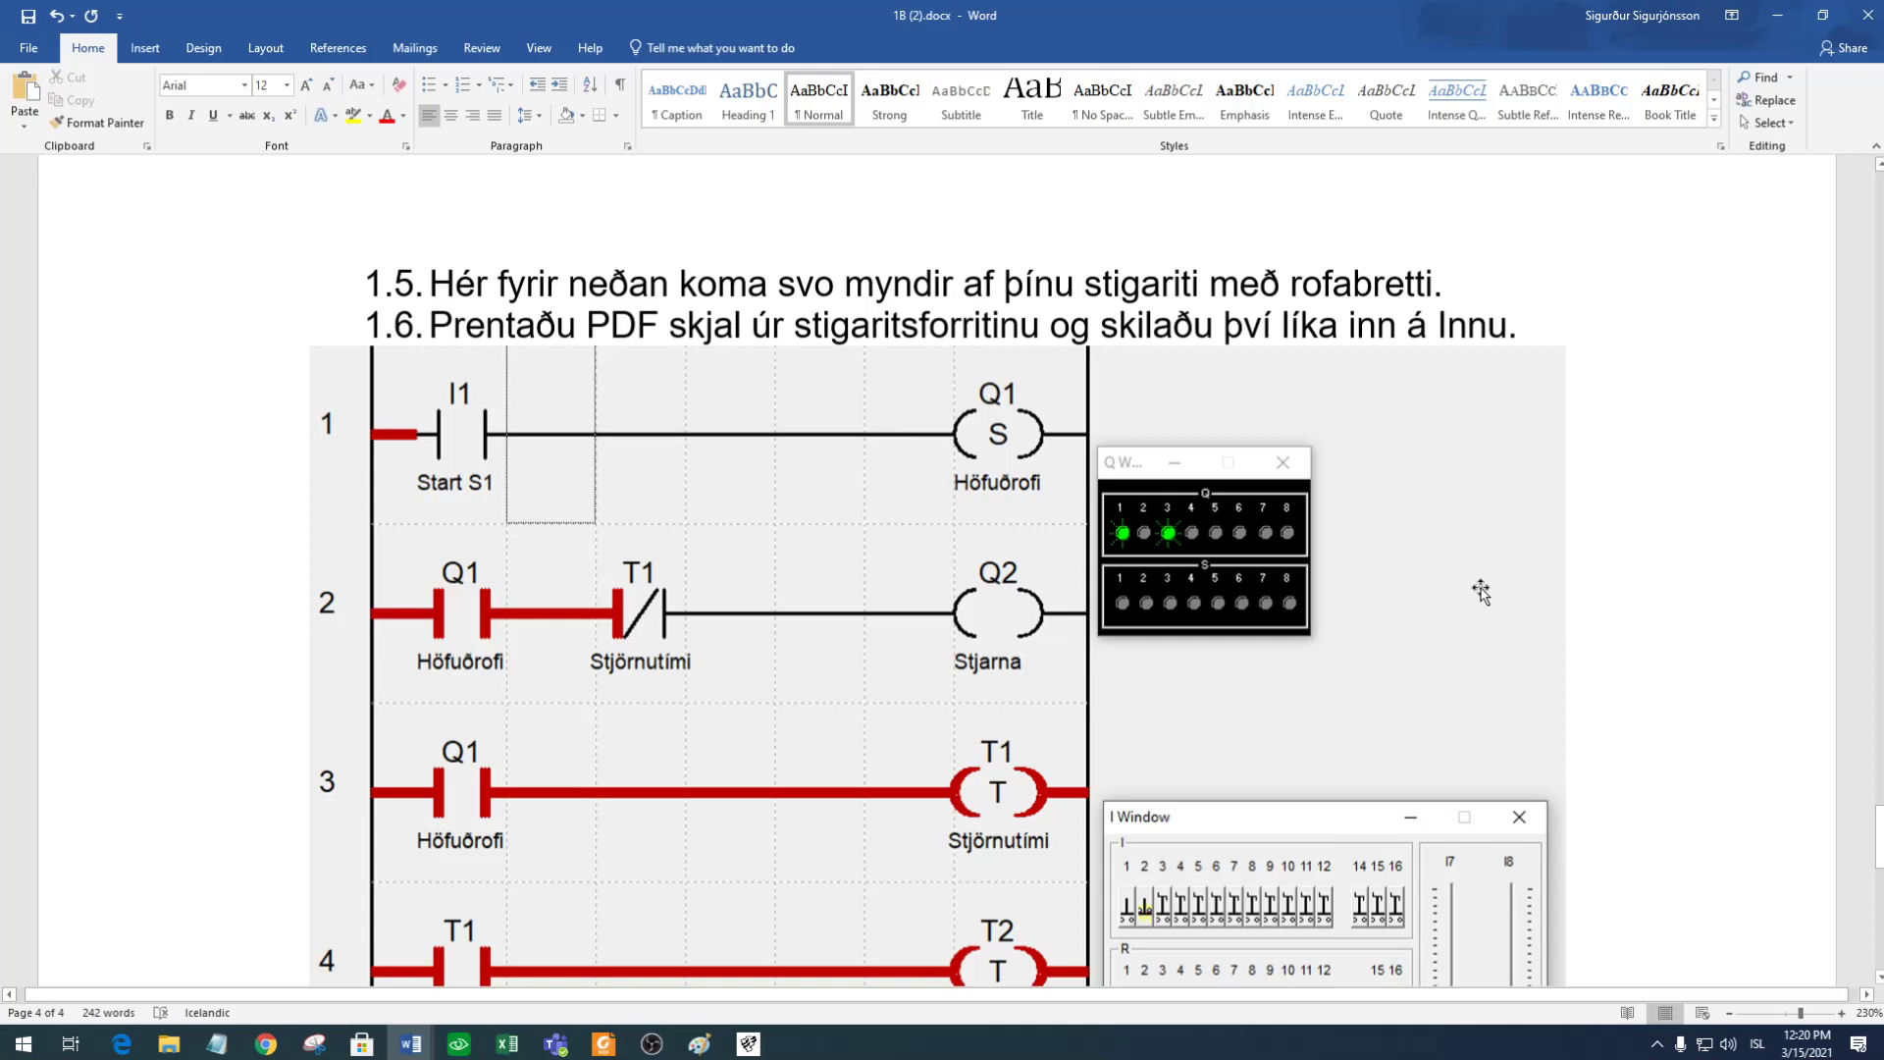
pyautogui.scroll(-3, 1134, 647)
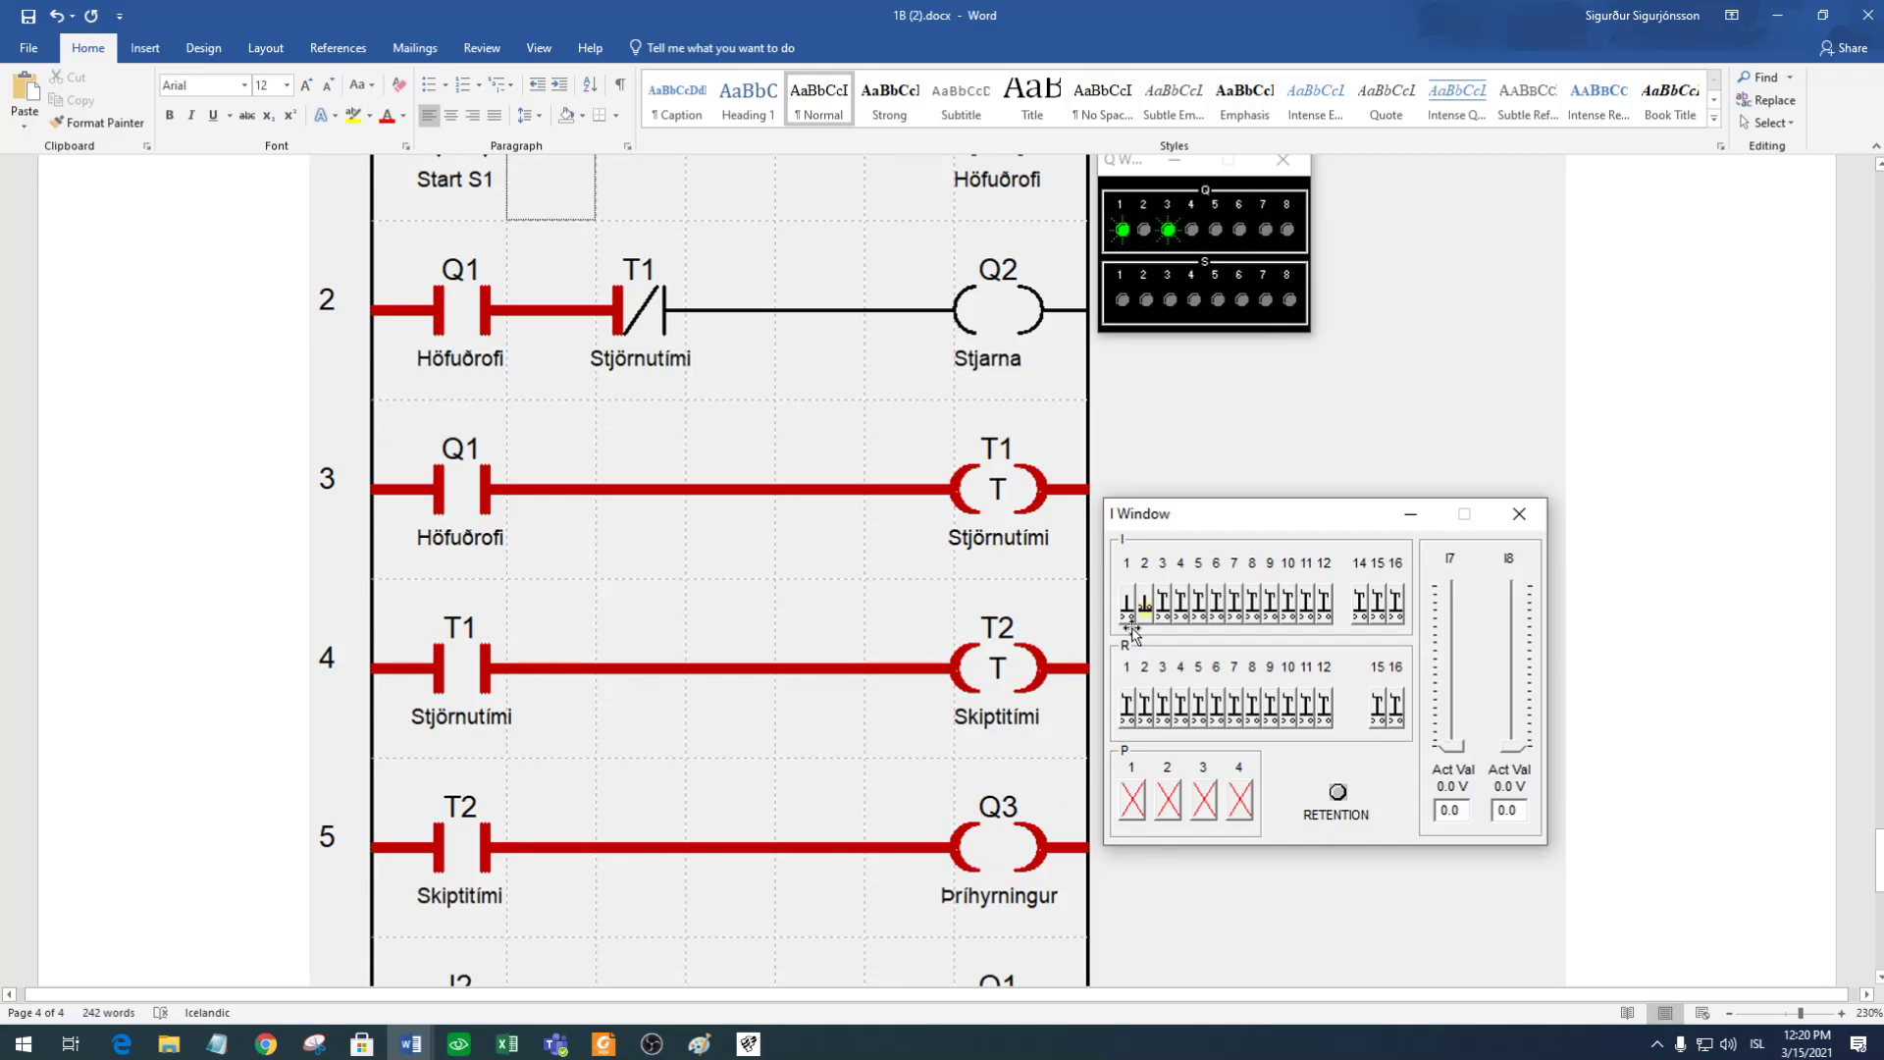
pyautogui.scroll(3, 1134, 633)
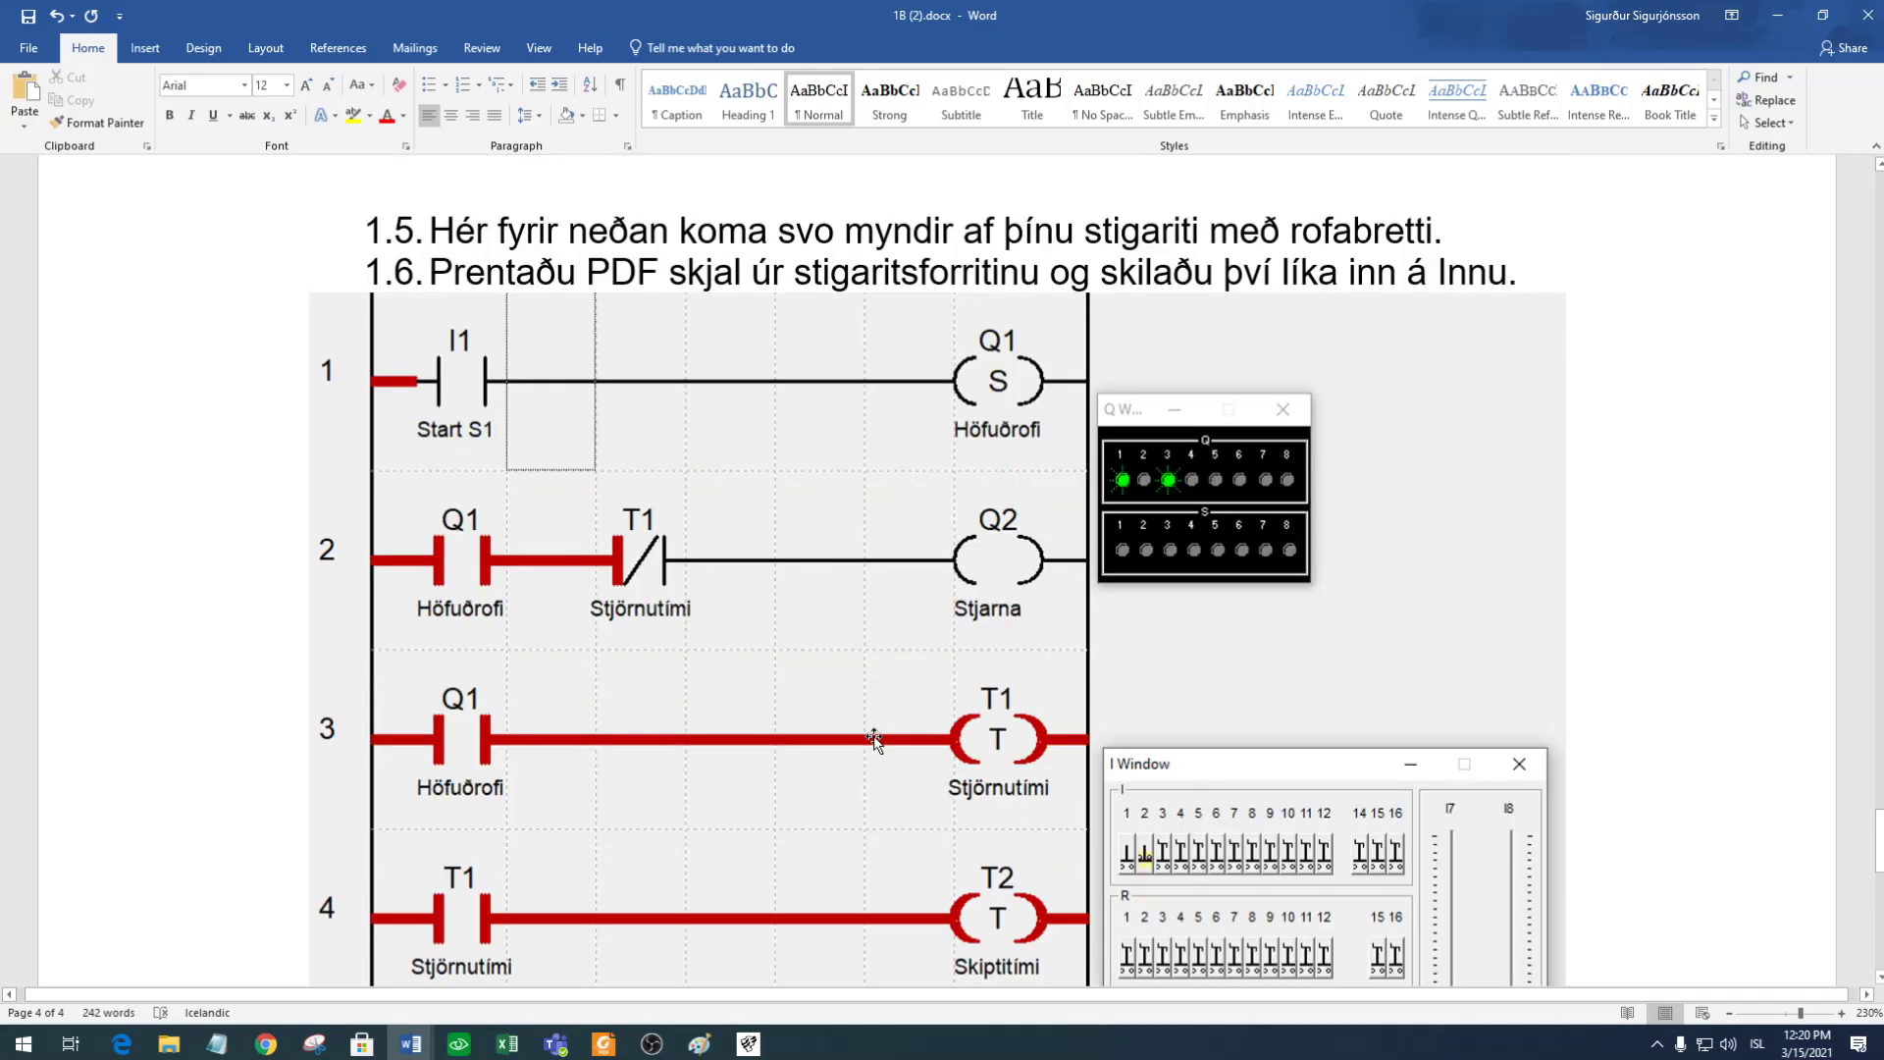
pyautogui.scroll(1, 875, 740)
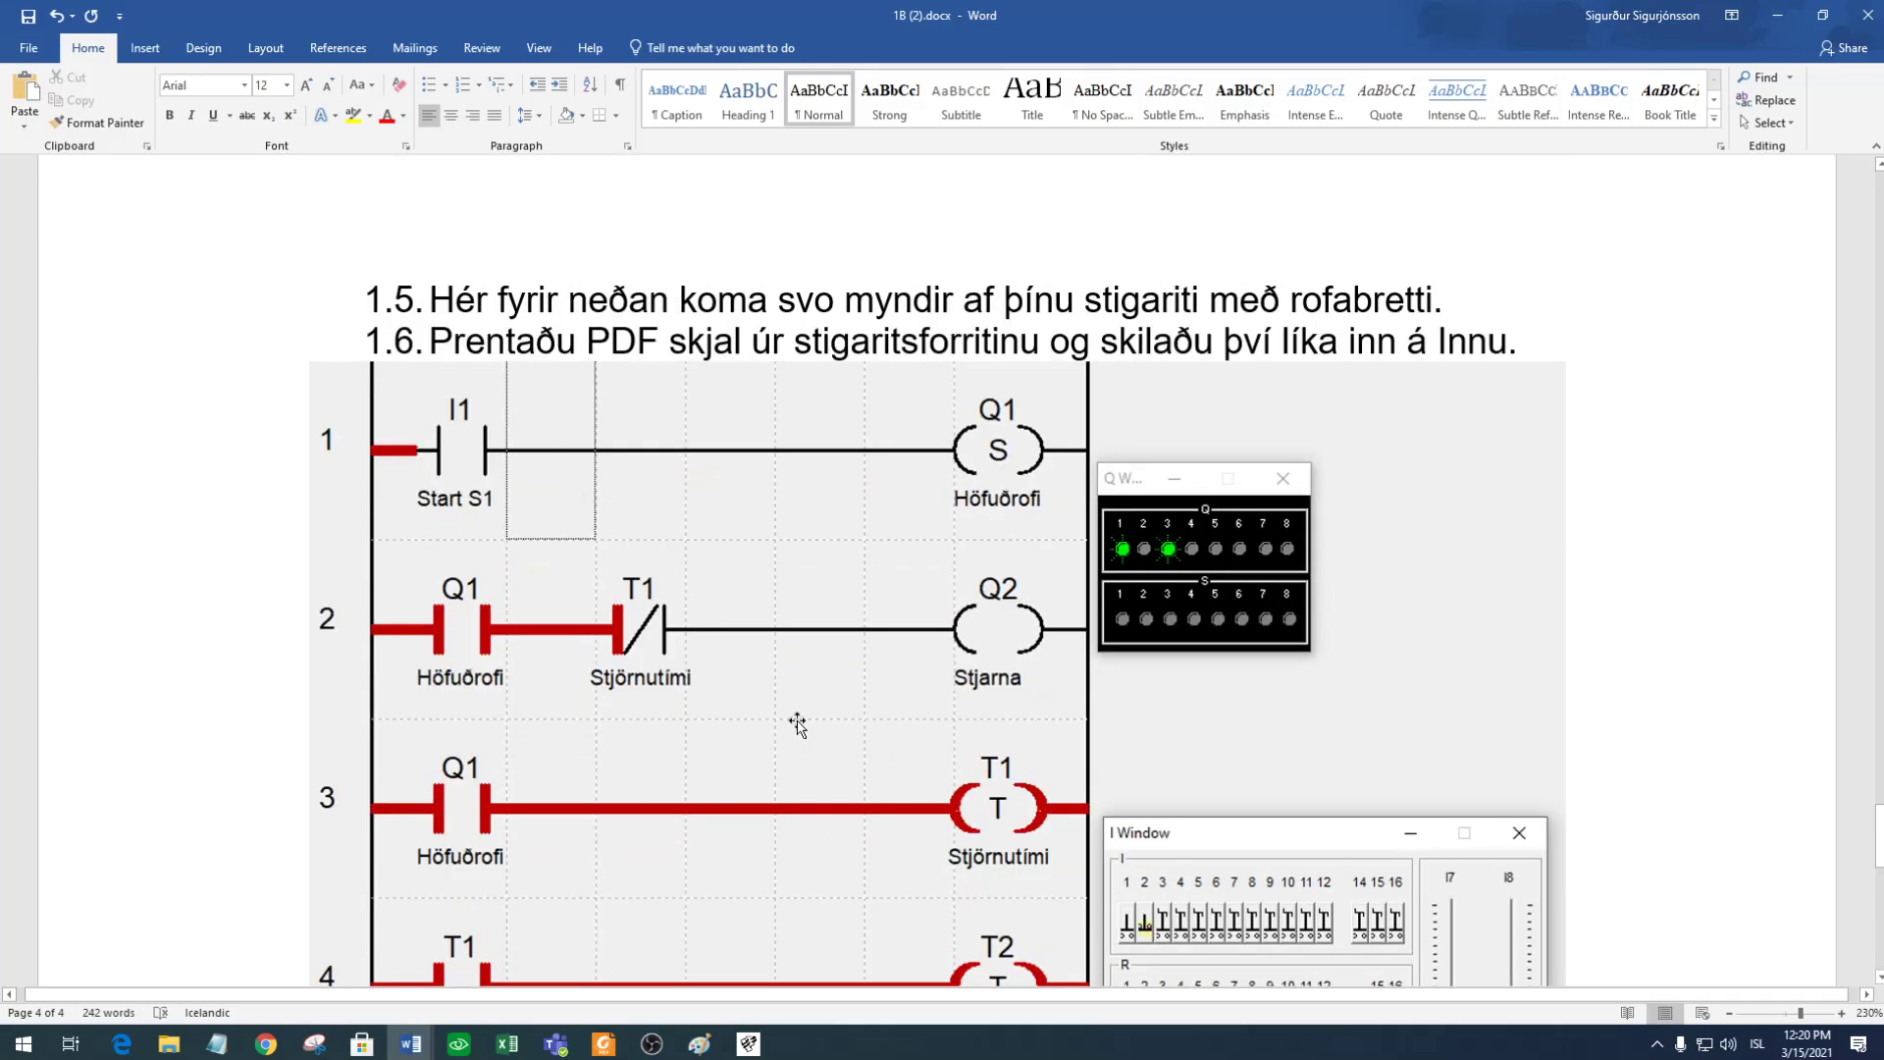